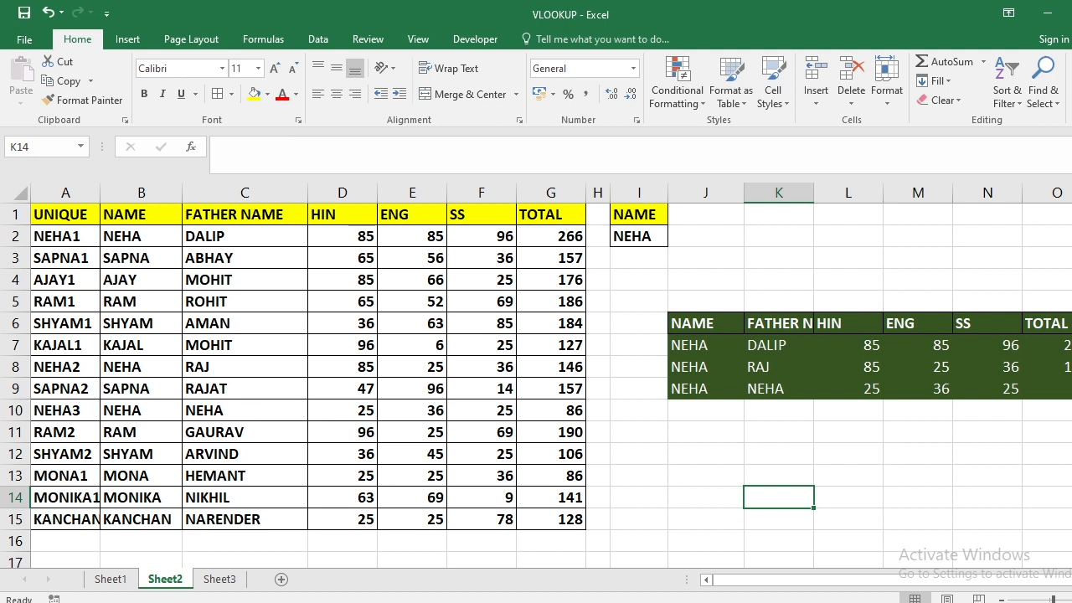
Examine the student table's column headings, the lookup name in I2 and the result table in J6:O9
{"action": "left_click", "coordinate": [71, 194]}
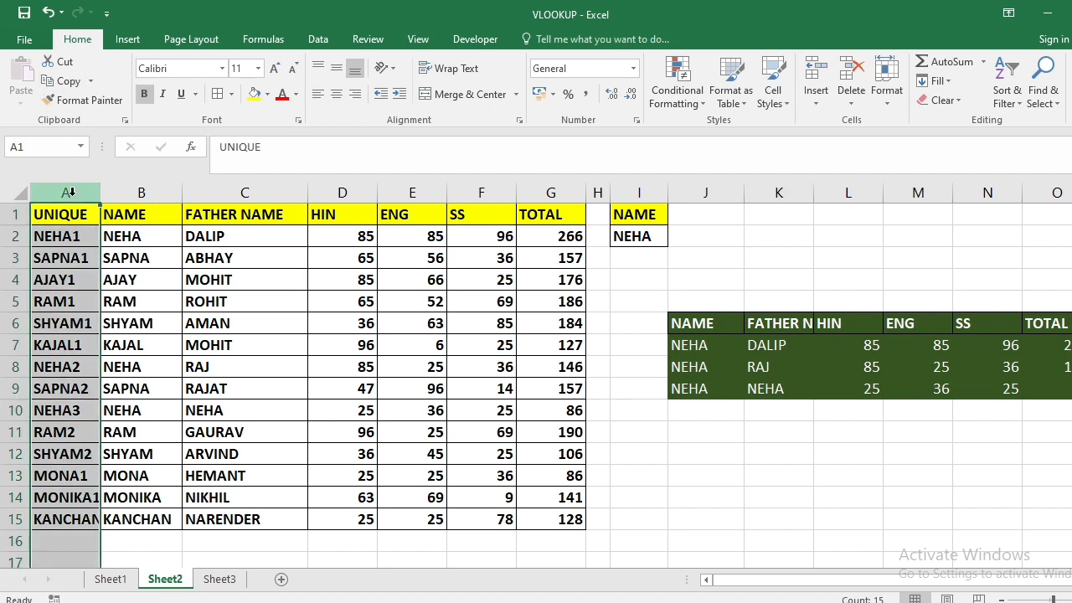
{"action": "left_click", "coordinate": [69, 221]}
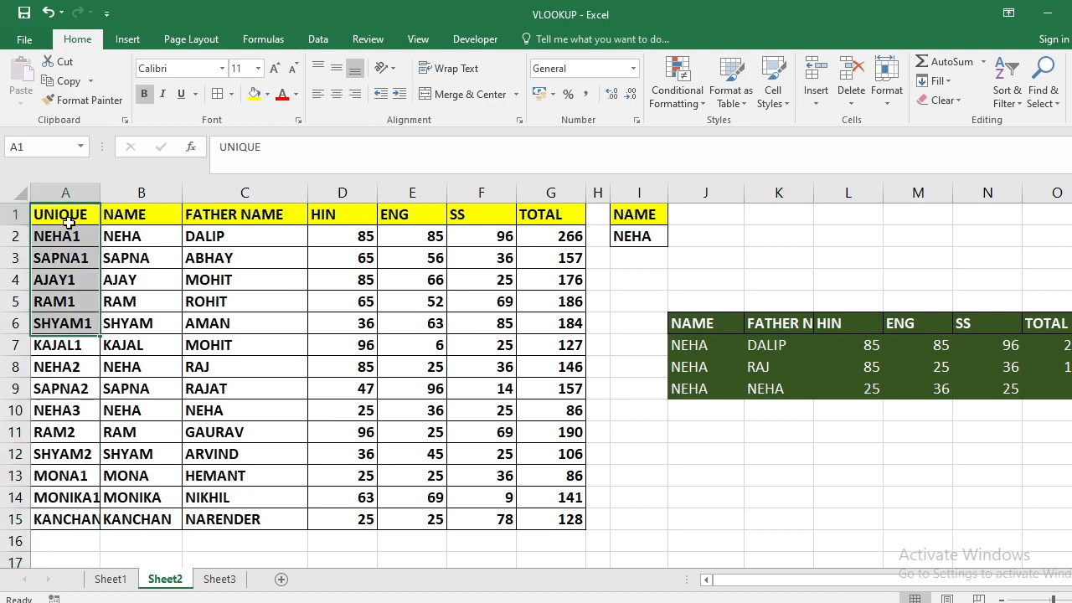
{"action": "left_click", "coordinate": [136, 215]}
{"action": "left_click", "coordinate": [245, 216]}
{"action": "left_click", "coordinate": [333, 216]}
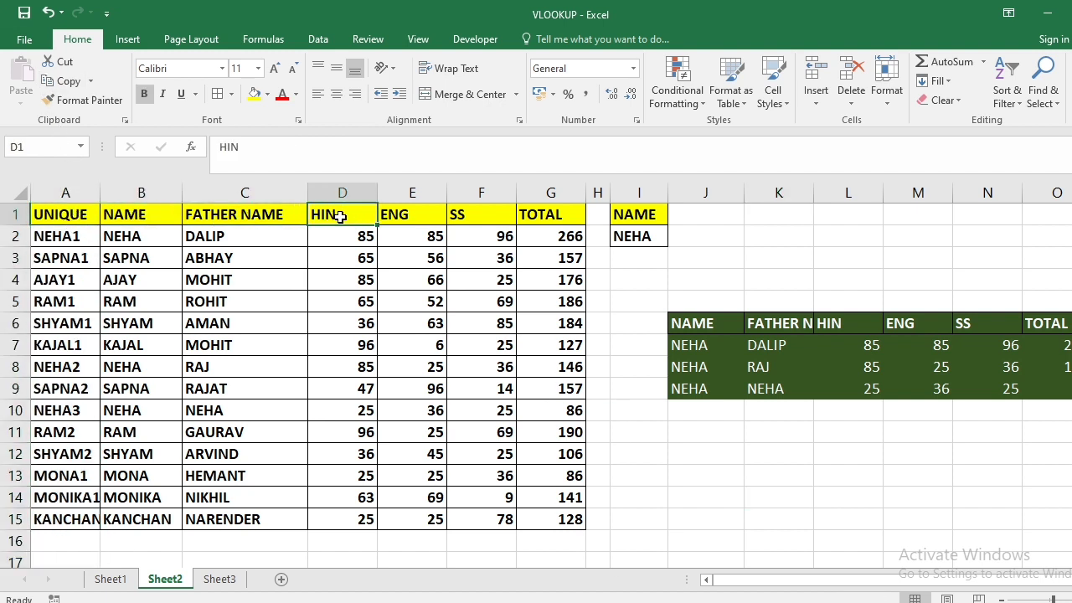
{"action": "left_click", "coordinate": [403, 216]}
{"action": "left_click", "coordinate": [459, 214]}
{"action": "left_click", "coordinate": [526, 215]}
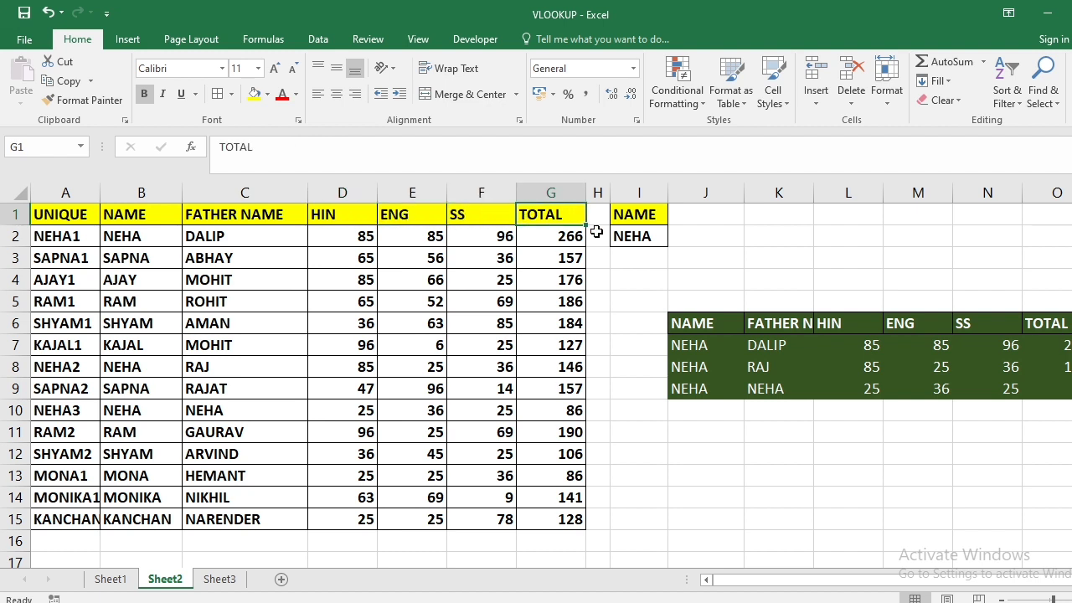
{"action": "left_click", "coordinate": [624, 235]}
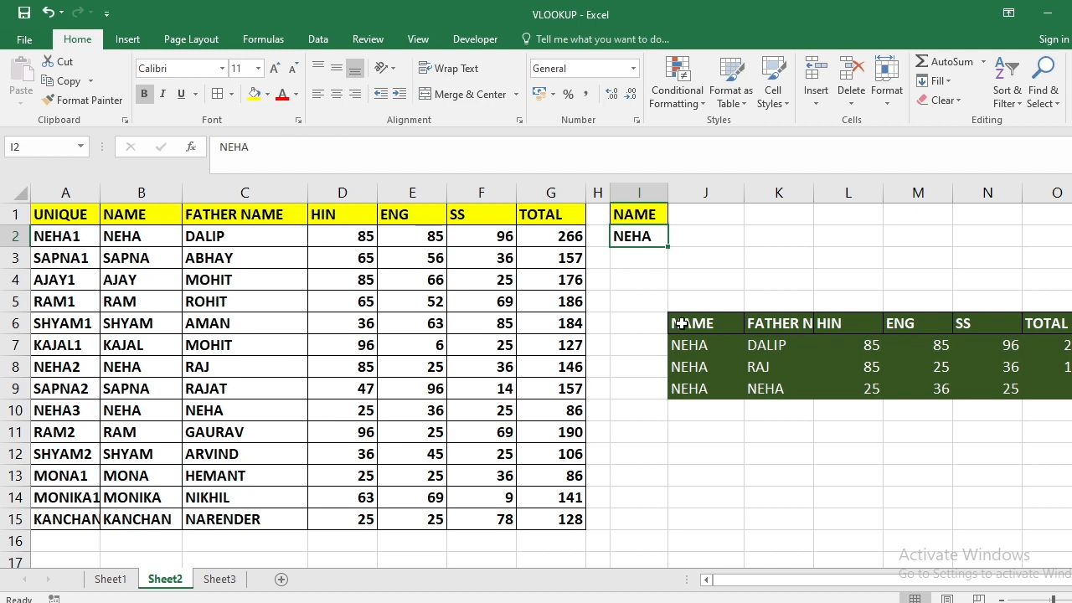
{"action": "left_click_drag", "start_coordinate": [685, 326], "coordinate": [1026, 391]}
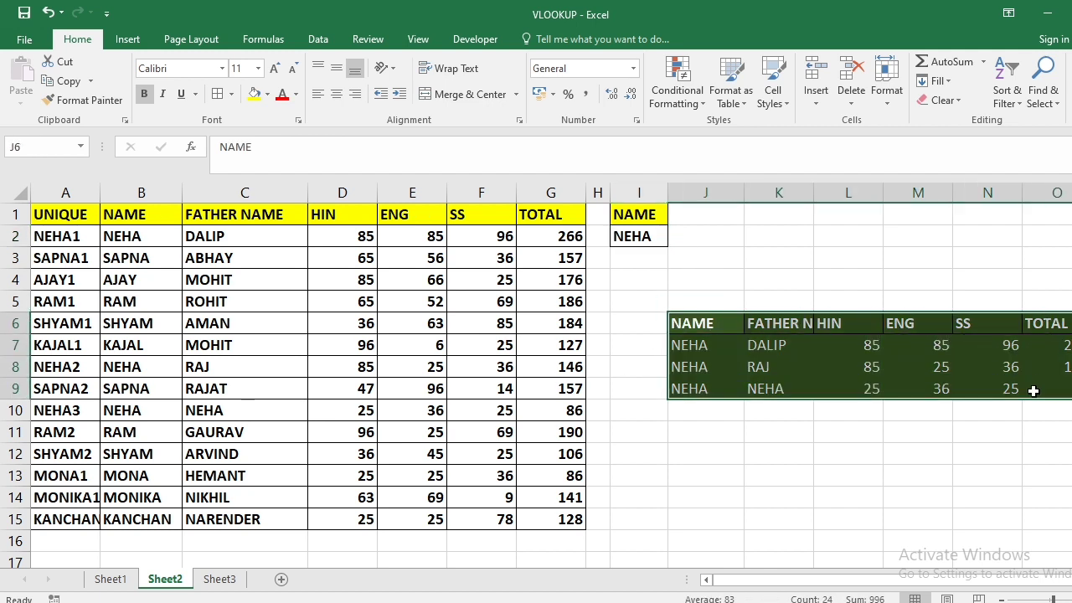
Enter the name of a student listed only once in I2 and check the result rows
{"action": "left_click", "coordinate": [641, 238]}
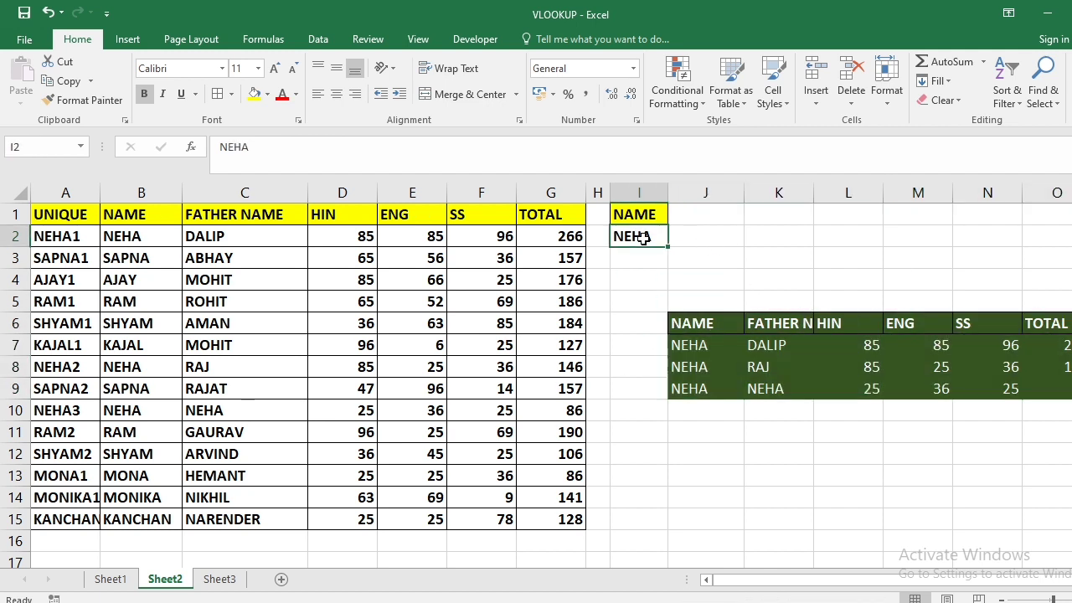
{"action": "type", "text": "AJAY"}
{"action": "key", "text": "Return"}
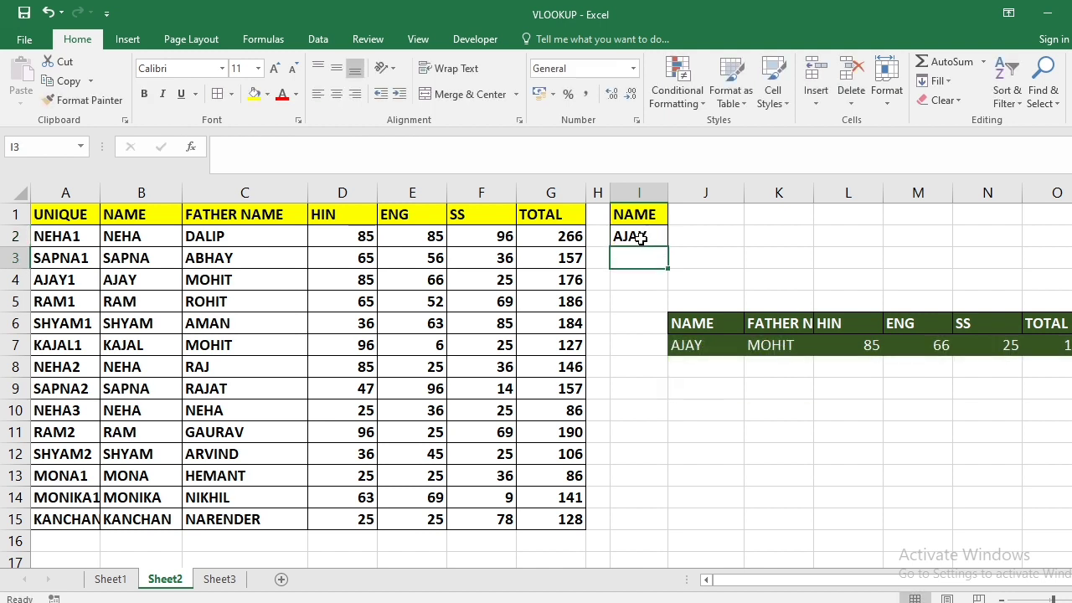
{"action": "left_click_drag", "start_coordinate": [732, 323], "coordinate": [1050, 345]}
{"action": "left_click_drag", "start_coordinate": [698, 370], "coordinate": [1060, 395]}
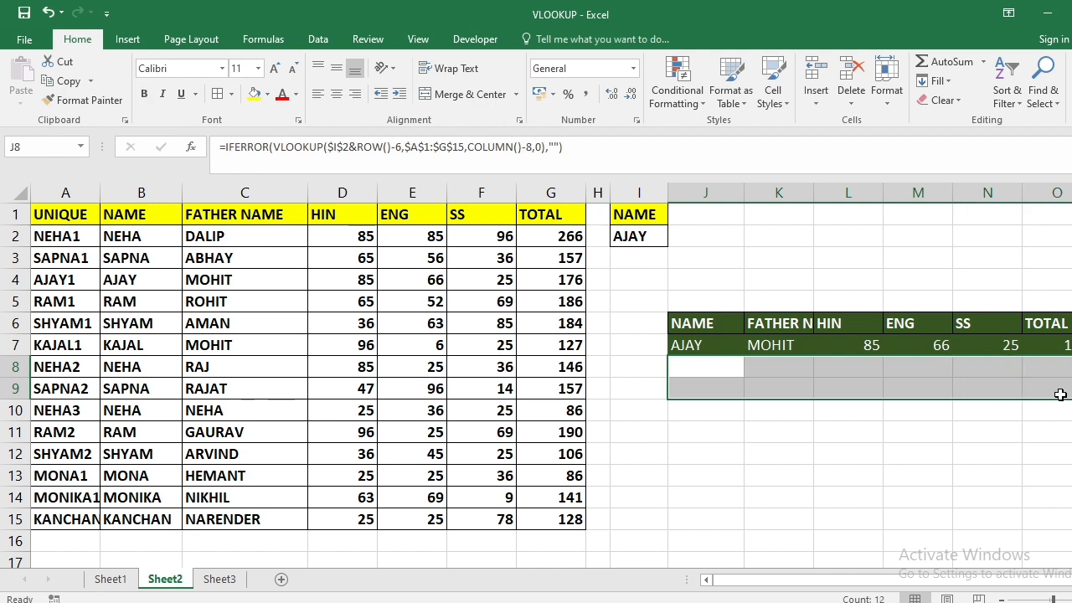
Replace the lookup name in I2 with that of a student listed twice
{"action": "left_click", "coordinate": [657, 235]}
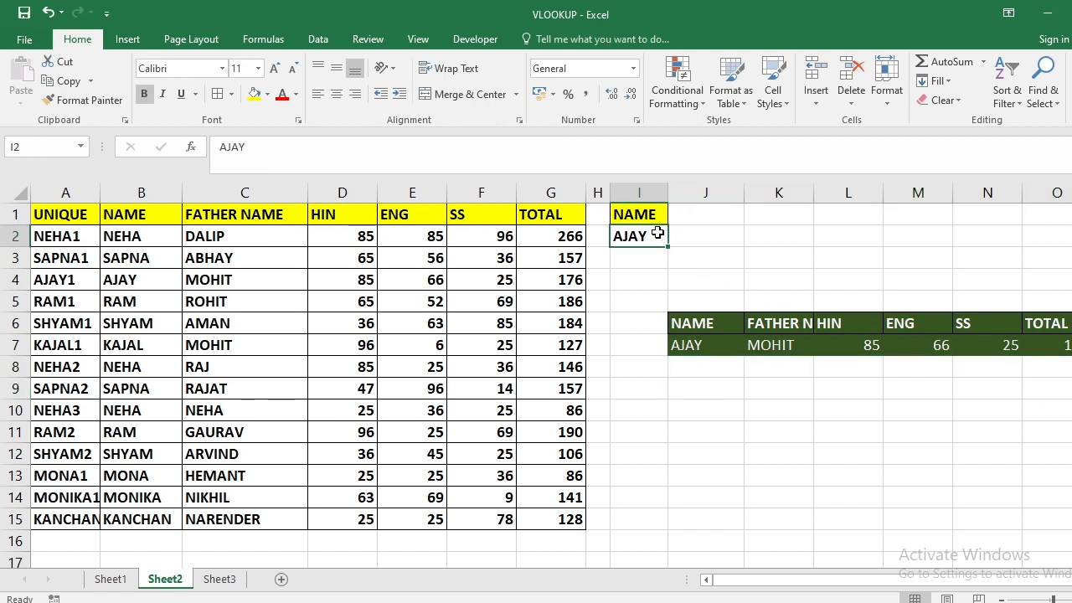
{"action": "type", "text": "RAM"}
{"action": "key", "text": "Return"}
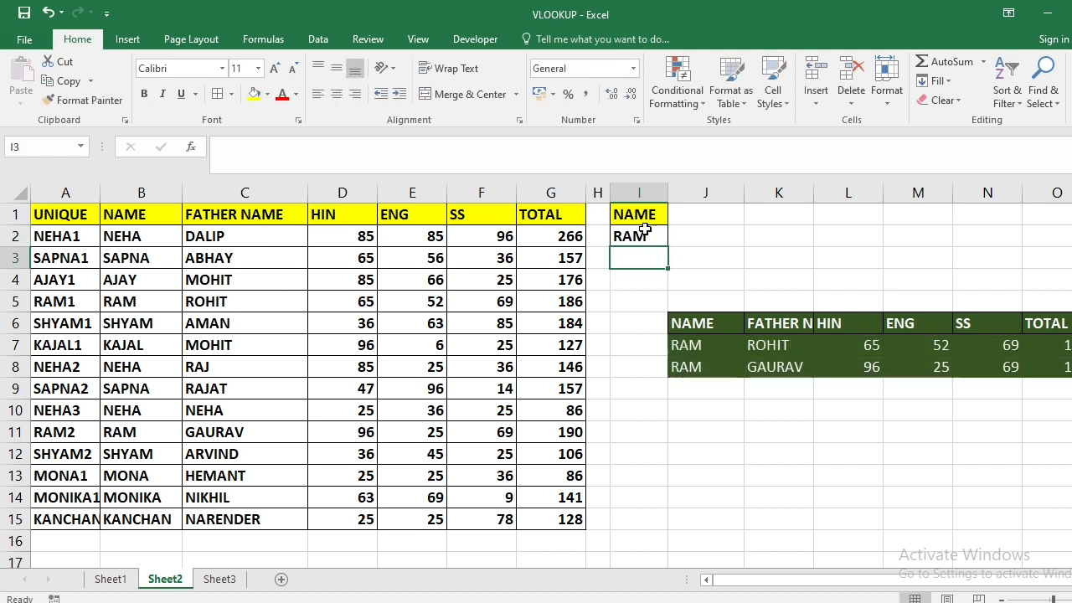
Clear all contents and formatting from the result table in J6:O8 and delete the lookup name in I2
{"action": "left_click_drag", "start_coordinate": [732, 320], "coordinate": [1054, 365]}
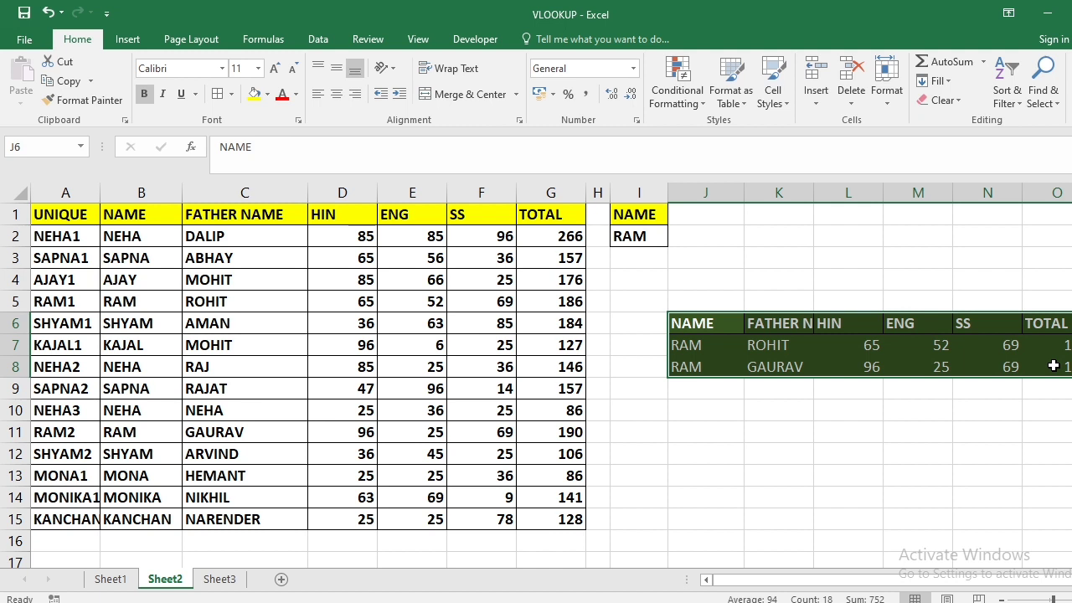
{"action": "left_click", "coordinate": [958, 102]}
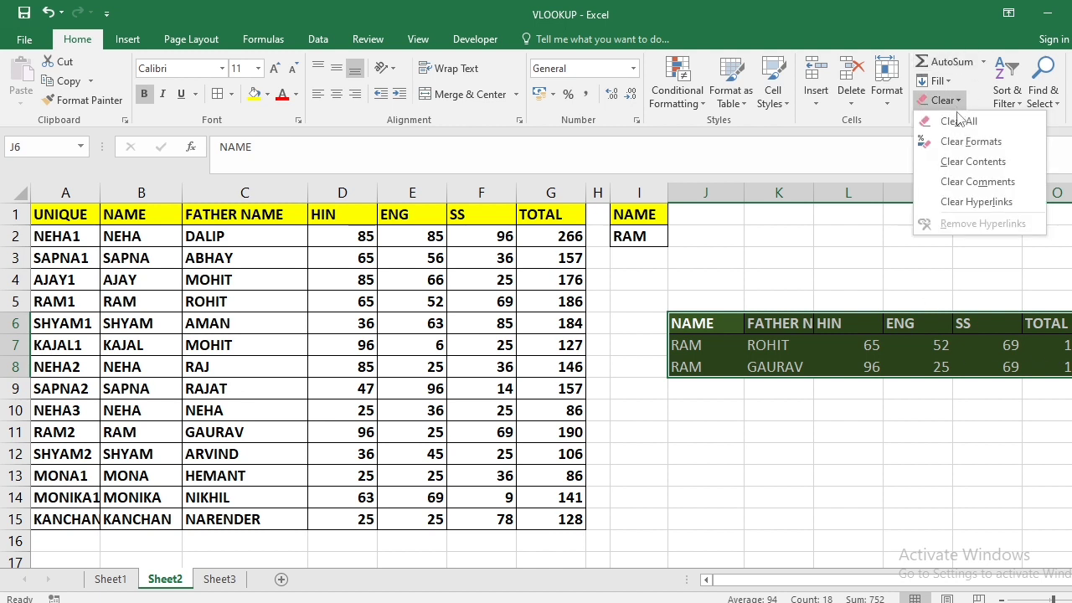
{"action": "left_click", "coordinate": [958, 120]}
{"action": "left_click", "coordinate": [847, 258]}
{"action": "left_click", "coordinate": [634, 236]}
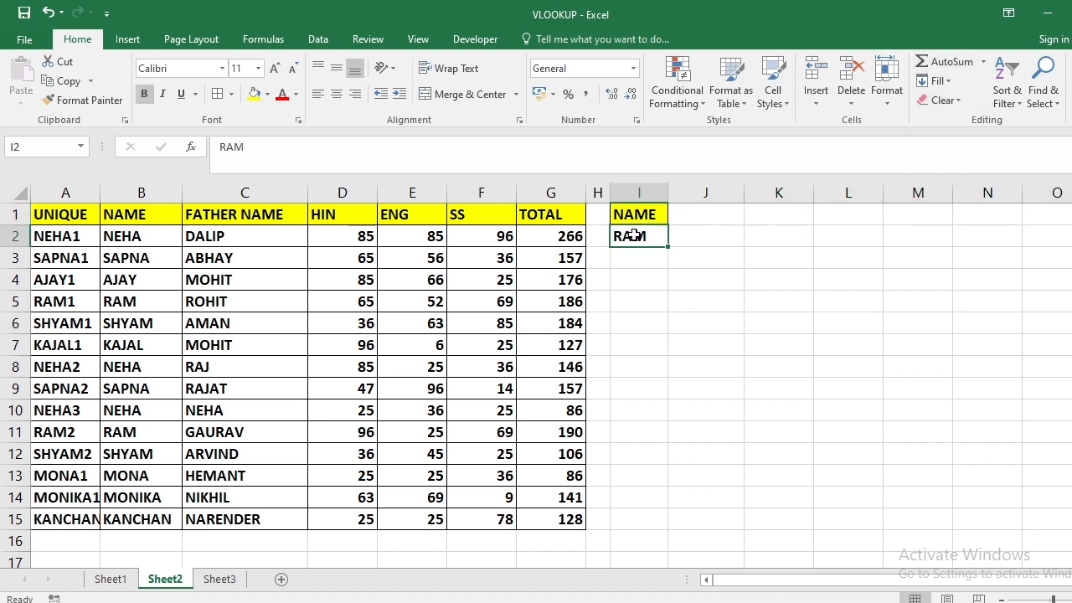
{"action": "key", "text": "Delete"}
{"action": "left_click", "coordinate": [714, 322]}
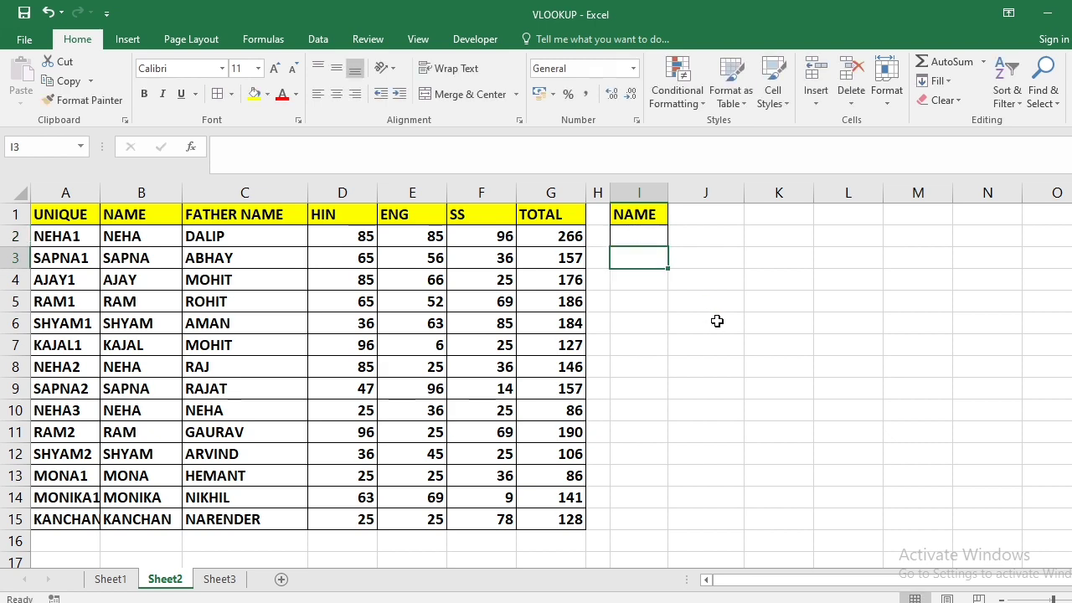
Delete the entire UNIQUE column A from the sheet
{"action": "left_click", "coordinate": [65, 192]}
{"action": "right_click", "coordinate": [69, 193]}
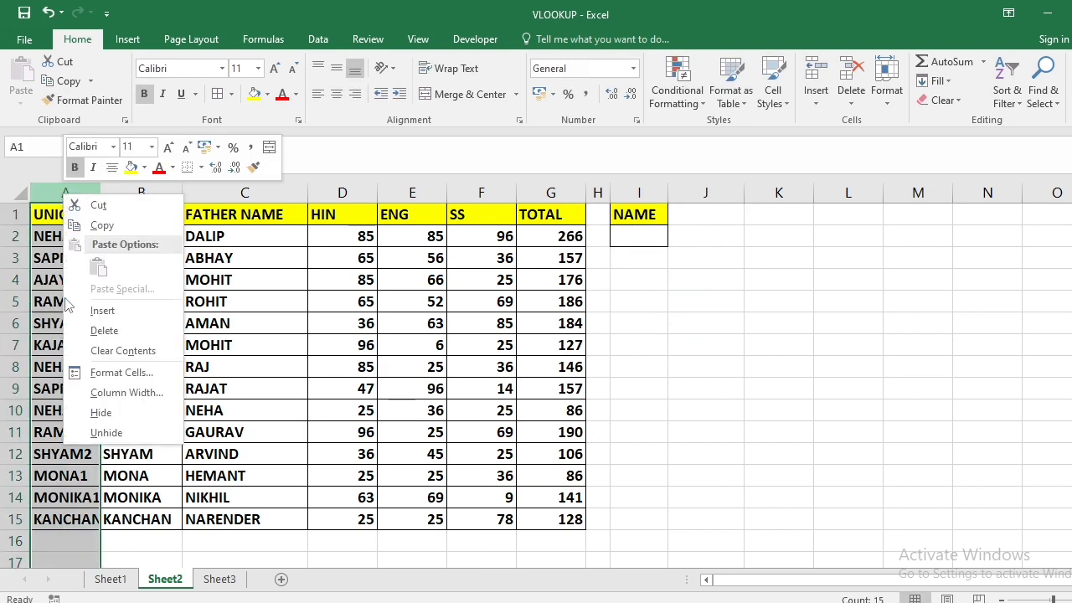
{"action": "left_click", "coordinate": [101, 330]}
{"action": "left_click", "coordinate": [187, 345]}
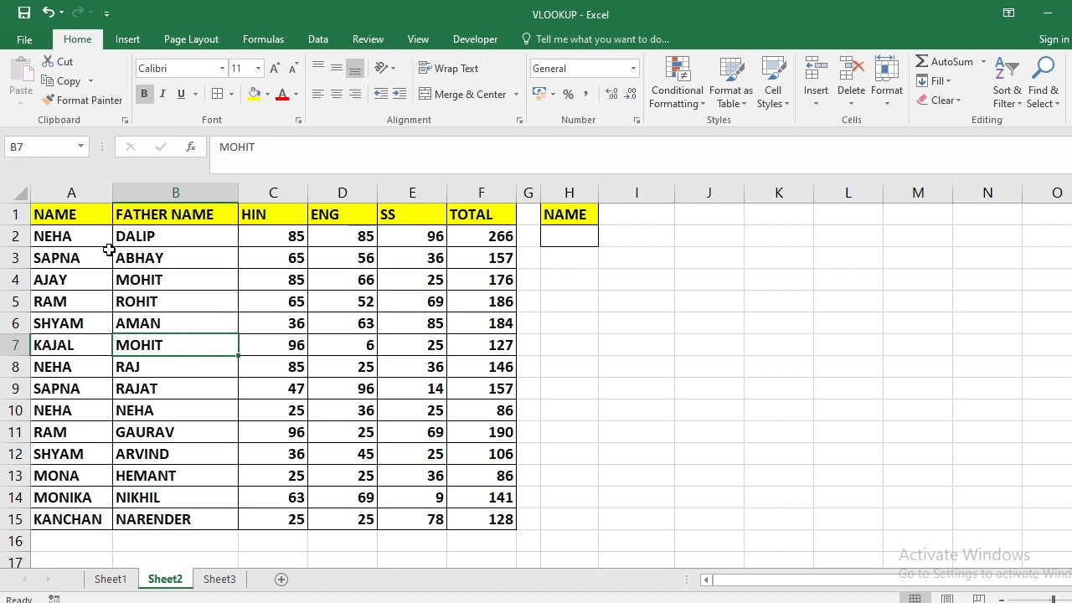
Examine the student table in A1:F15 and the repeated entries in its NAME column
{"action": "left_click_drag", "start_coordinate": [90, 215], "coordinate": [505, 513]}
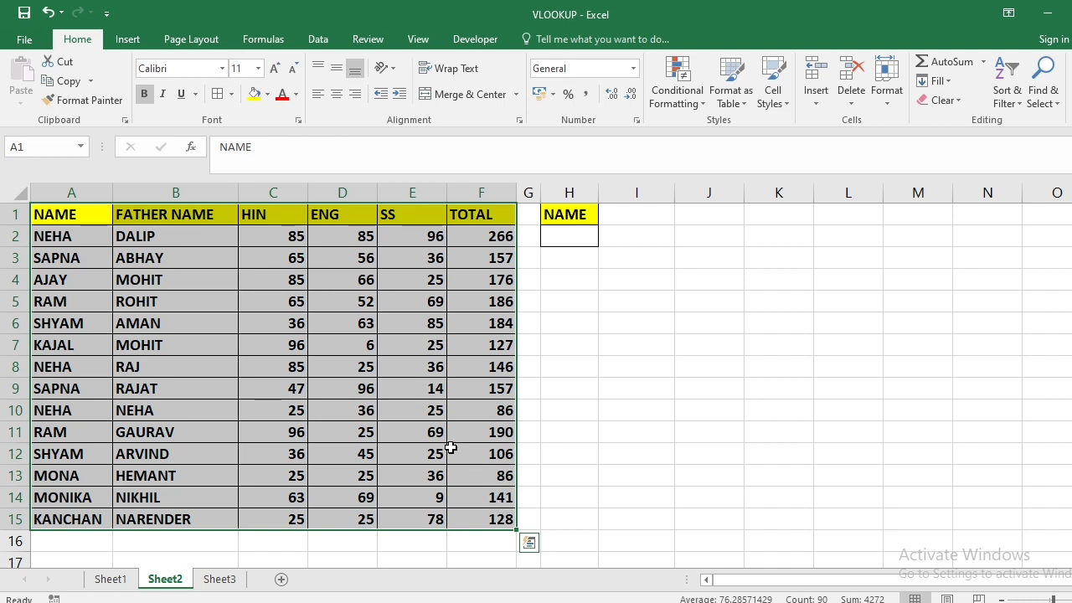
{"action": "left_click", "coordinate": [60, 196]}
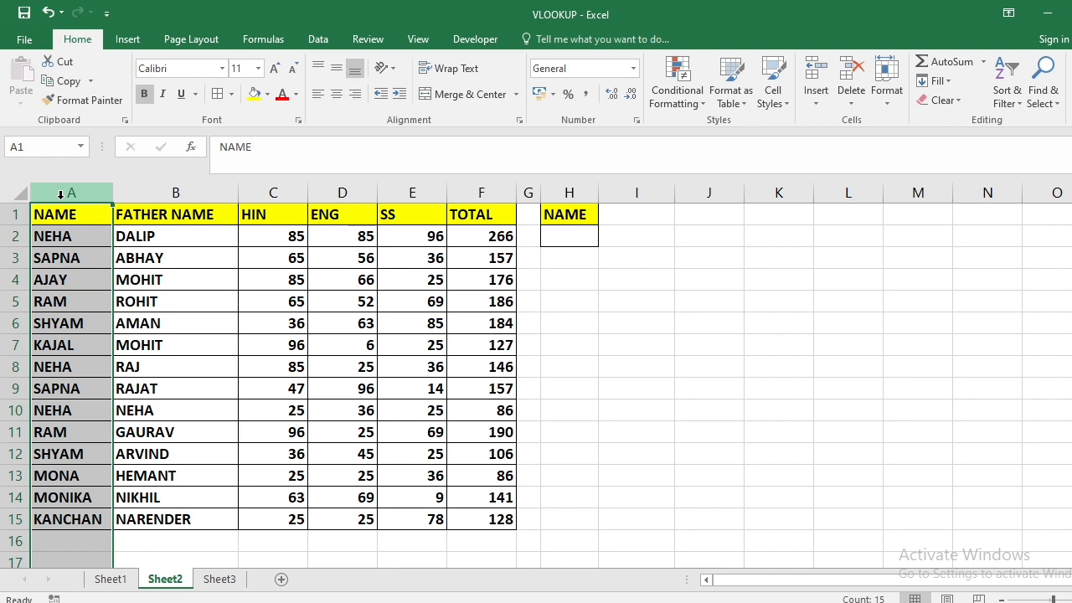
{"action": "left_click", "coordinate": [66, 237]}
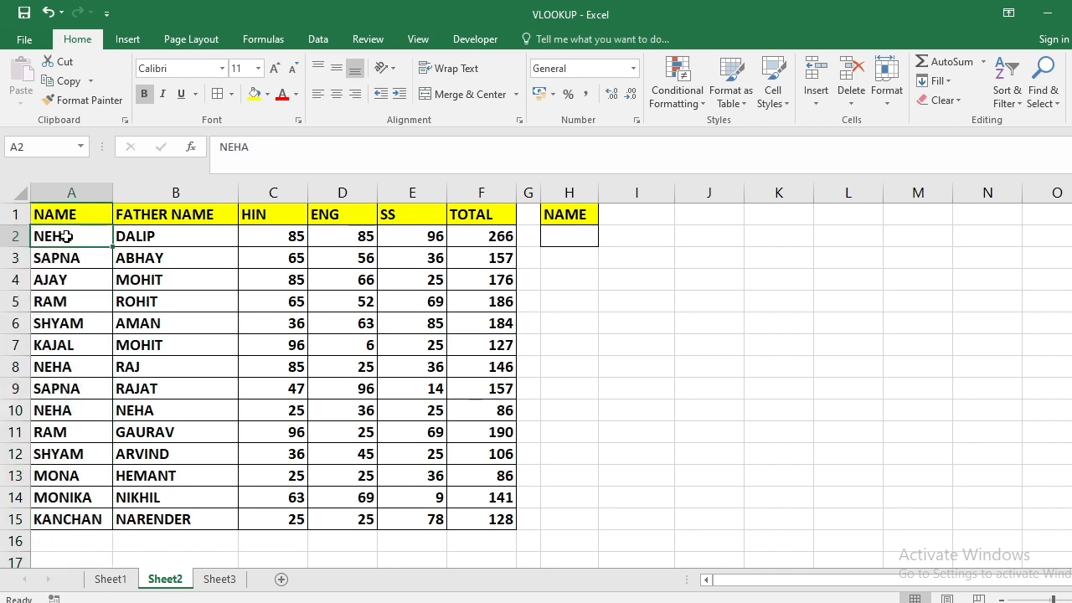
{"action": "left_click", "coordinate": [67, 363]}
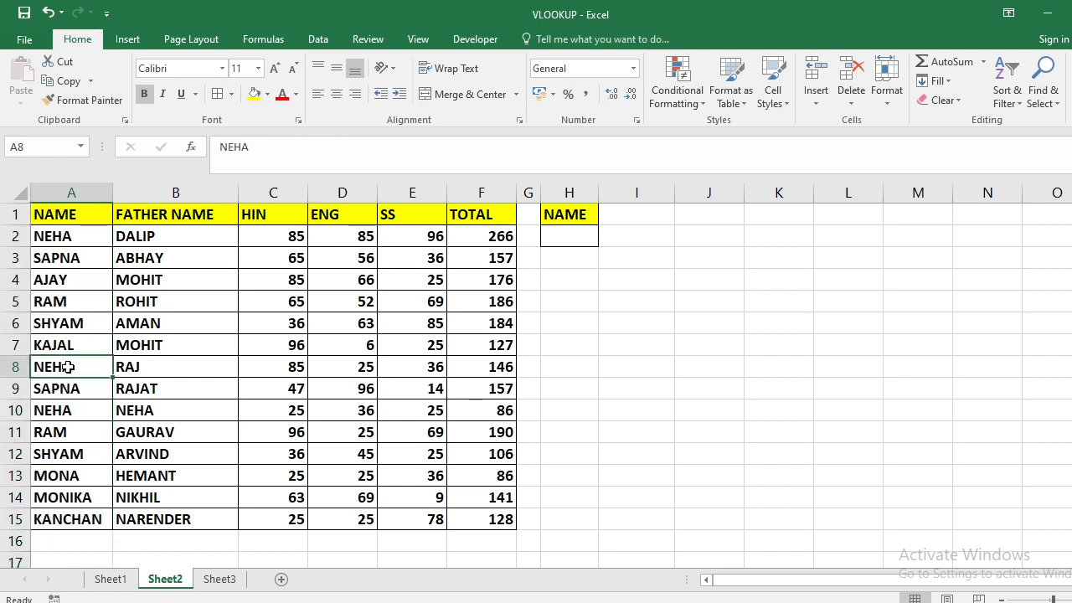
{"action": "left_click", "coordinate": [77, 406]}
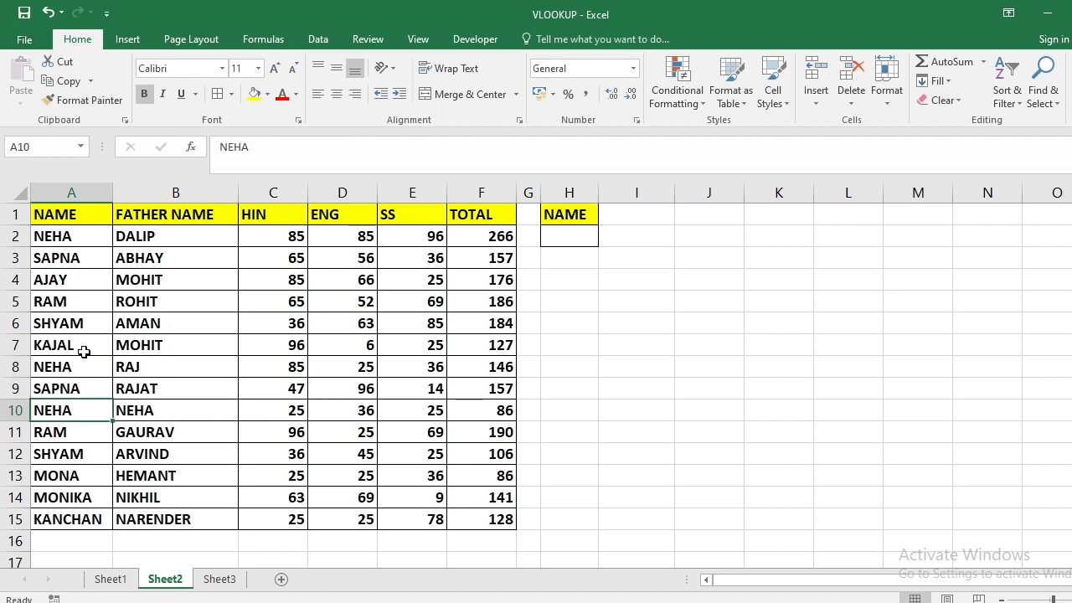
{"action": "left_click_drag", "start_coordinate": [72, 225], "coordinate": [470, 521]}
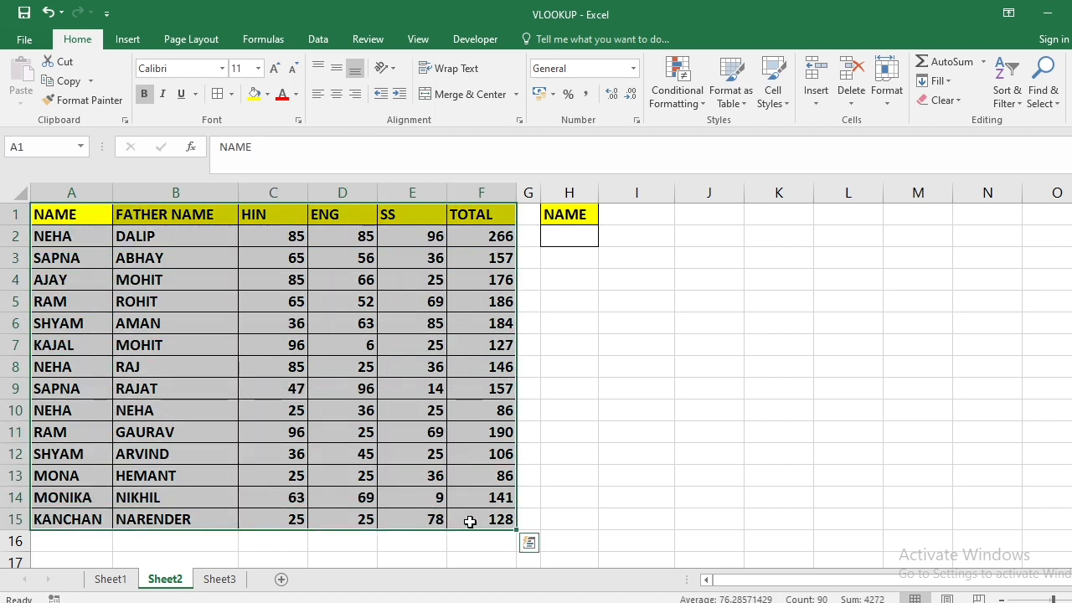
{"action": "left_click", "coordinate": [601, 325]}
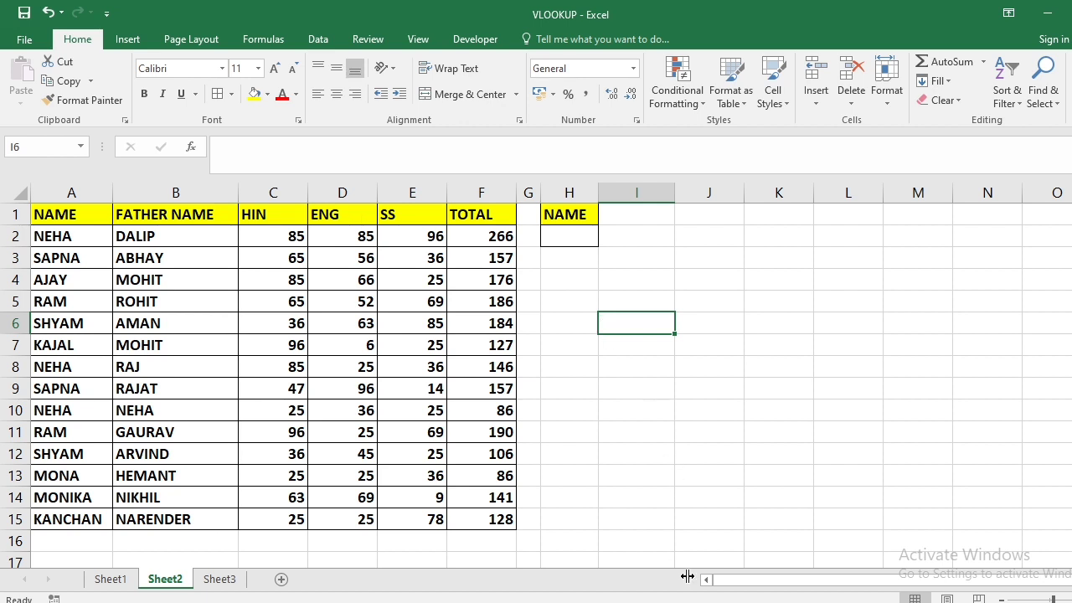
{"action": "mouse_move", "coordinate": [719, 602]}
Insert a blank column before the NAME column and enter the heading UNIQUE in A1
{"action": "left_click", "coordinate": [62, 193]}
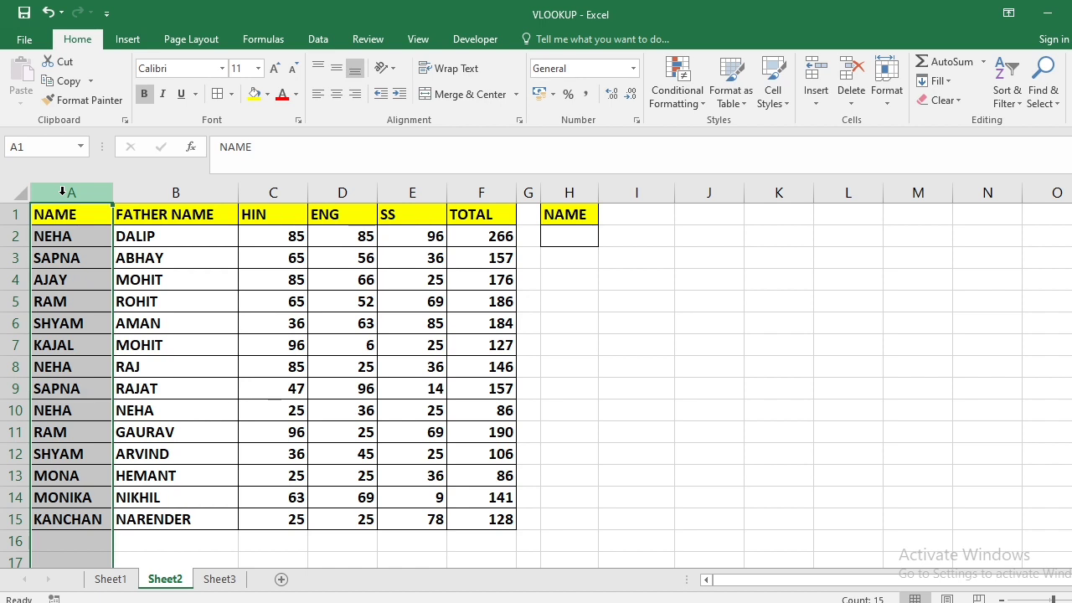
{"action": "key", "text": "ctrl+shift+equal"}
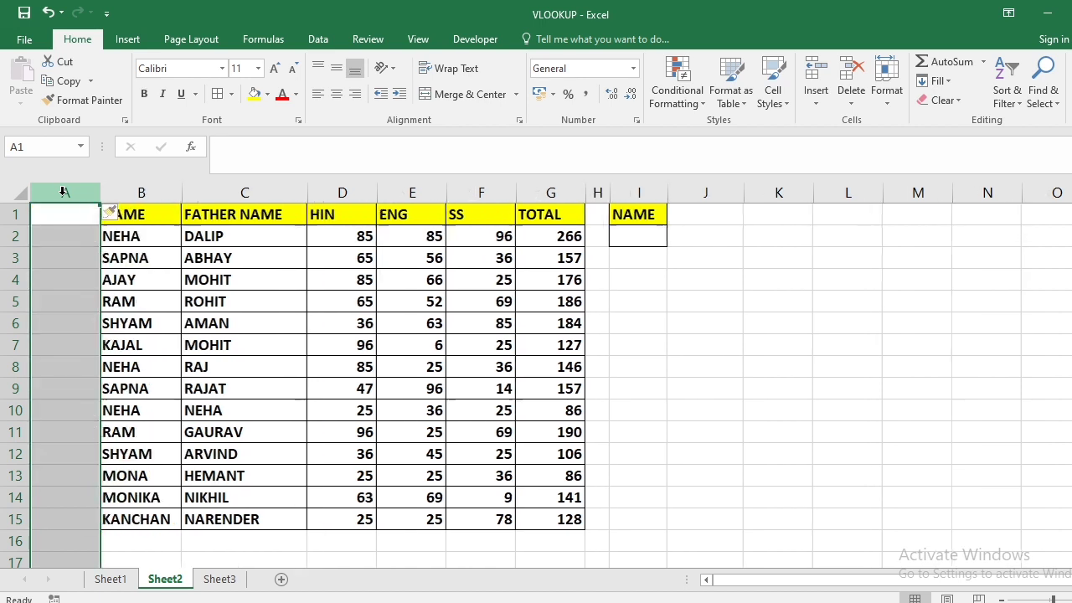
{"action": "left_click", "coordinate": [63, 247]}
{"action": "left_click", "coordinate": [148, 278]}
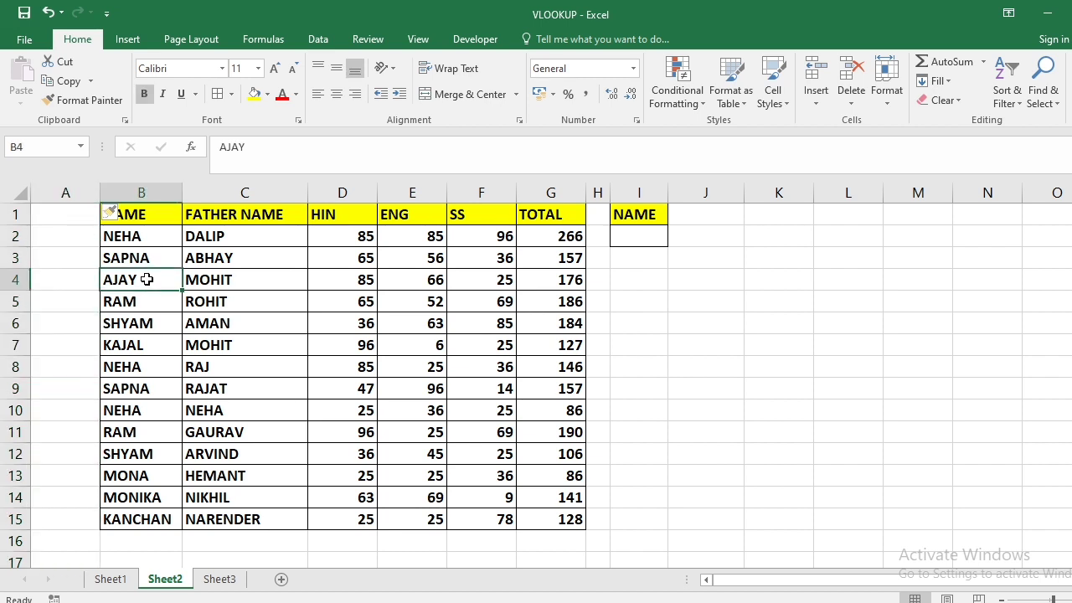
{"action": "left_click", "coordinate": [150, 220]}
{"action": "left_click", "coordinate": [70, 216]}
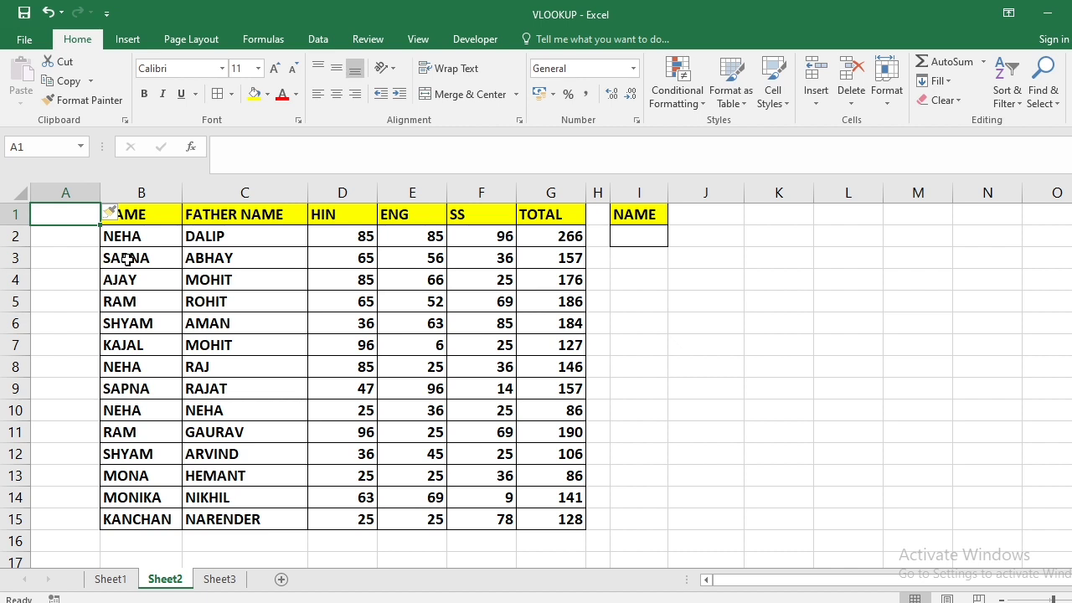
{"action": "type", "text": "UNIQUE"}
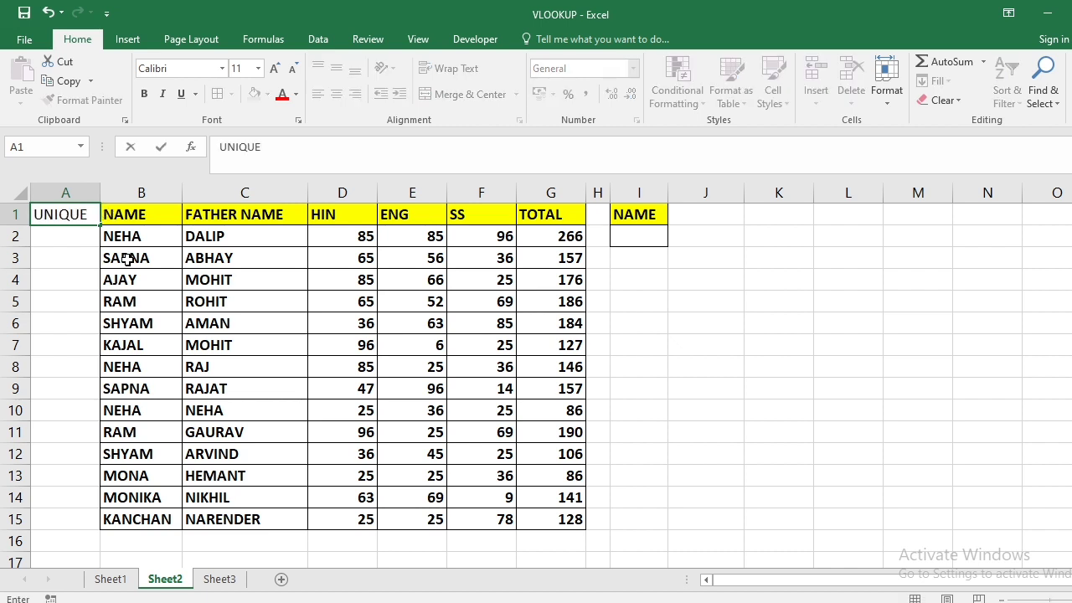
{"action": "key", "text": "Return"}
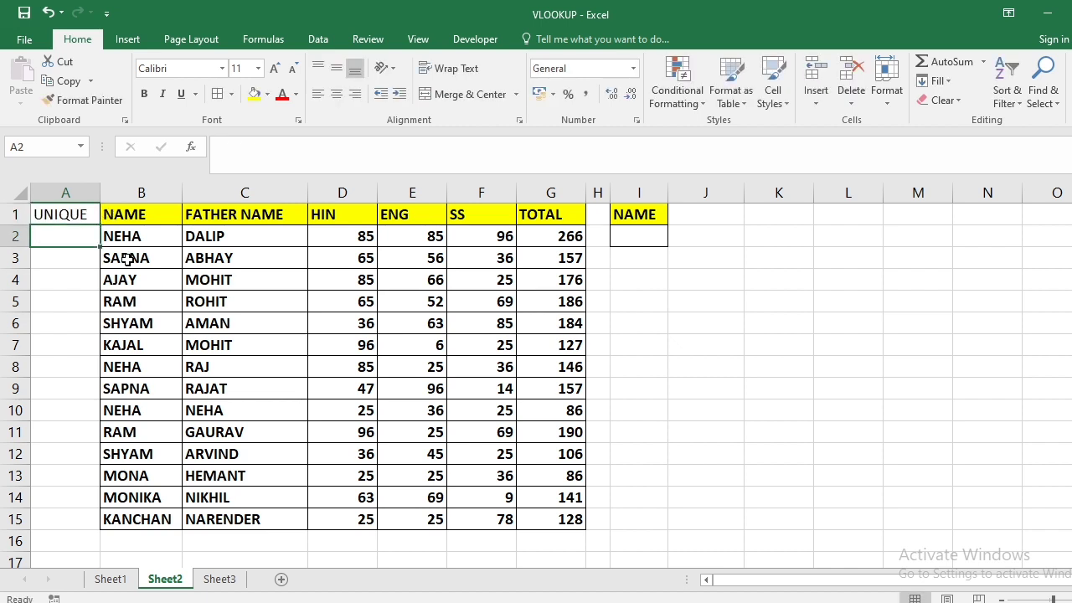
Give the UNIQUE heading in A1 a yellow fill and bold text
{"action": "left_click", "coordinate": [77, 214]}
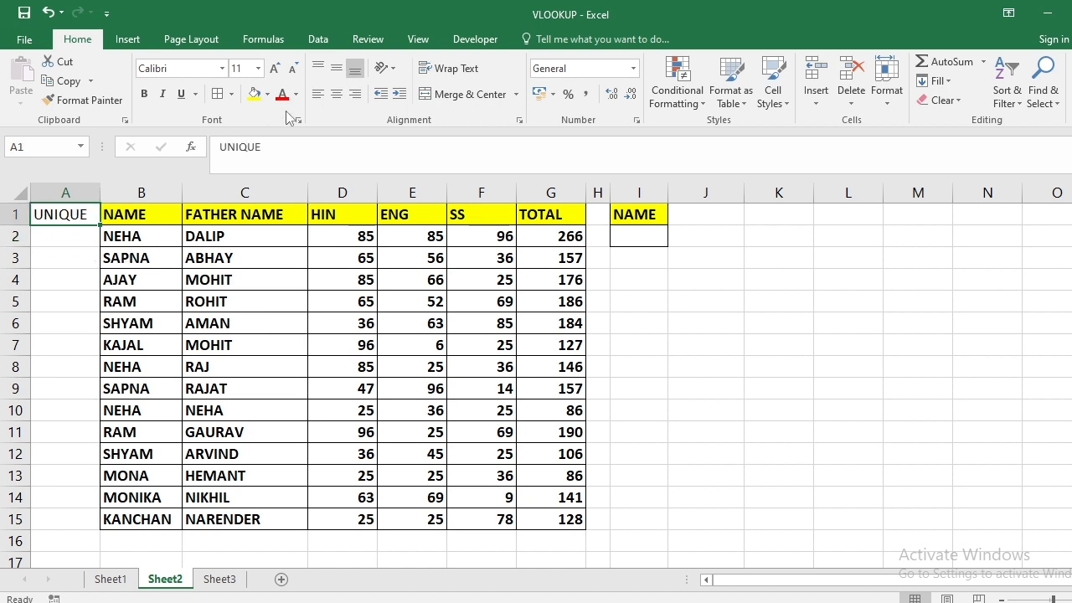
{"action": "left_click", "coordinate": [254, 93]}
{"action": "key", "text": "ctrl+b"}
{"action": "left_click", "coordinate": [256, 280]}
{"action": "left_click", "coordinate": [43, 214]}
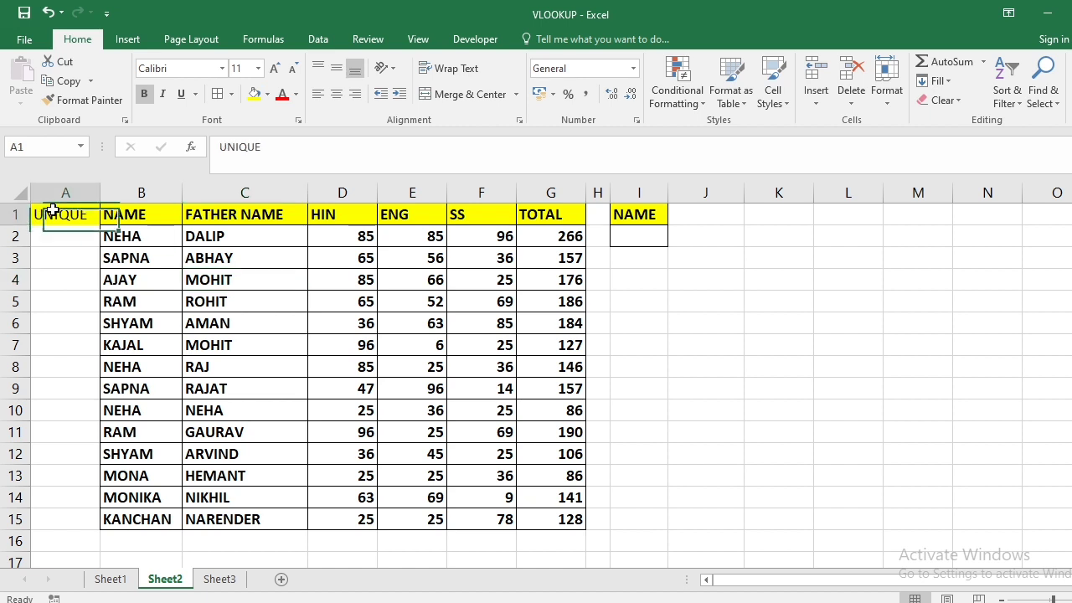
{"action": "left_click", "coordinate": [144, 93]}
Add borders around all cells in A1:A15 to match the rest of the table
{"action": "left_click_drag", "start_coordinate": [67, 222], "coordinate": [67, 536]}
{"action": "left_click_drag", "start_coordinate": [75, 216], "coordinate": [79, 518]}
{"action": "left_click", "coordinate": [210, 320]}
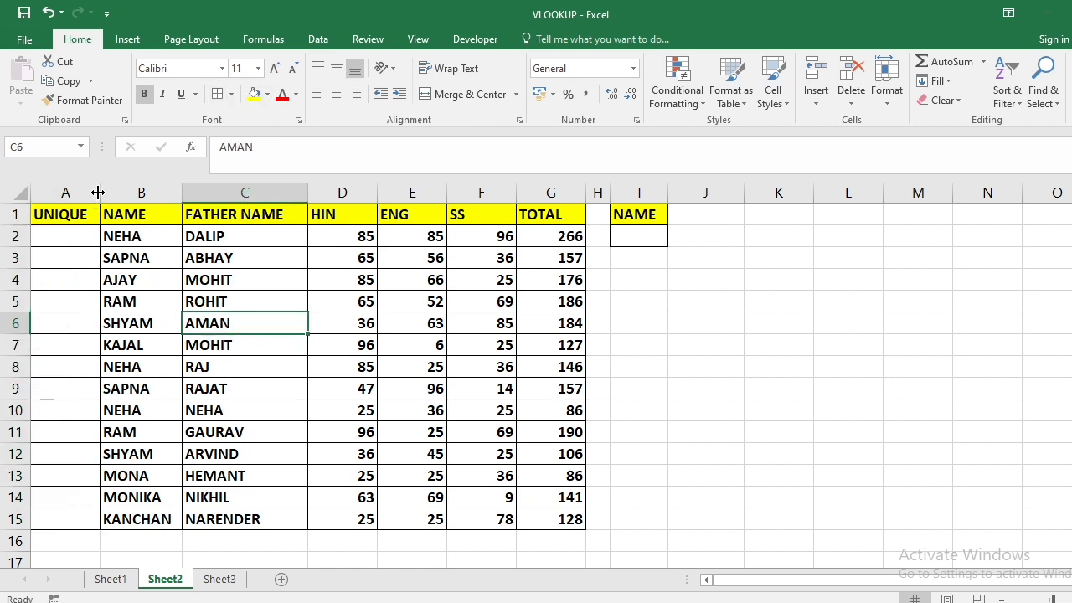
Widen the UNIQUE column and enter the formula =COUNTIF(B2:B2,B2) in A2
{"action": "left_click_drag", "start_coordinate": [100, 193], "coordinate": [191, 193]}
{"action": "left_click", "coordinate": [193, 240]}
{"action": "left_click", "coordinate": [152, 240]}
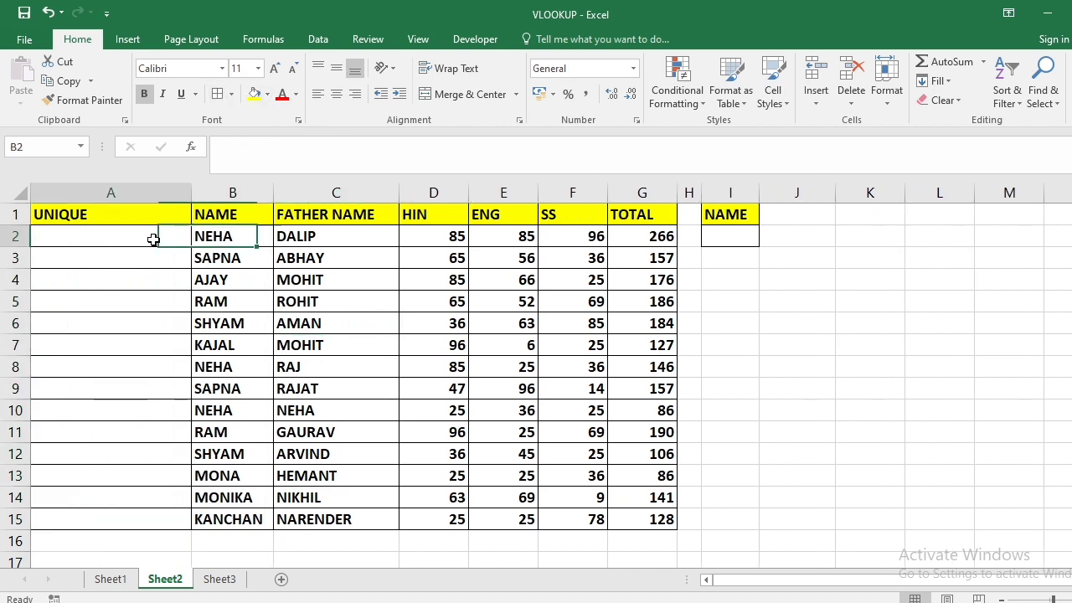
{"action": "type", "text": "=COUNT"}
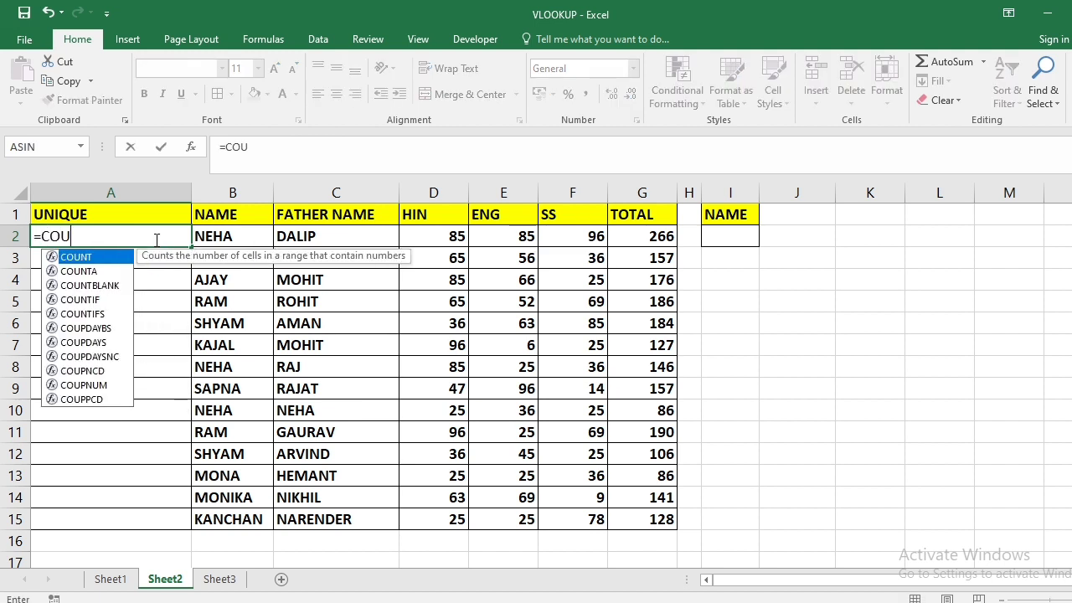
{"action": "key", "text": "Down"}
{"action": "key", "text": "Down"}
{"action": "key", "text": "Down"}
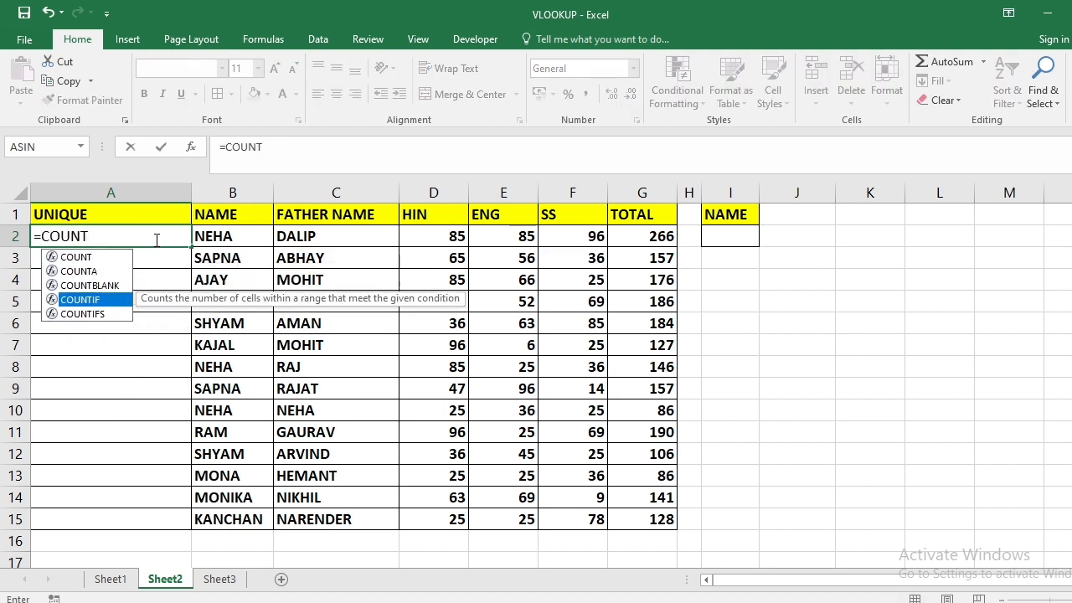
{"action": "key", "text": "Tab"}
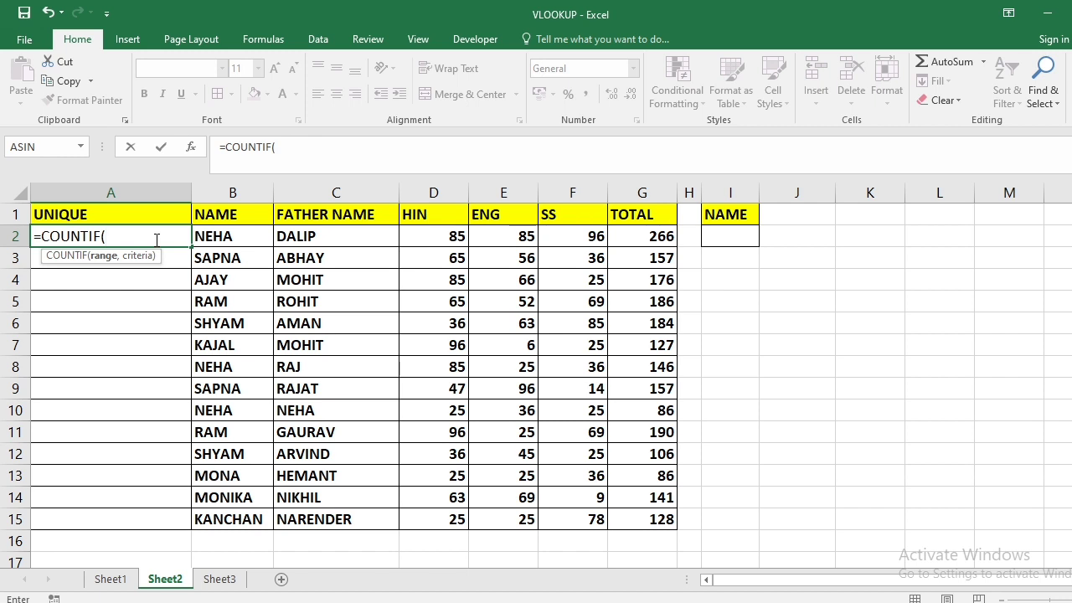
{"action": "type", "text": "B2"}
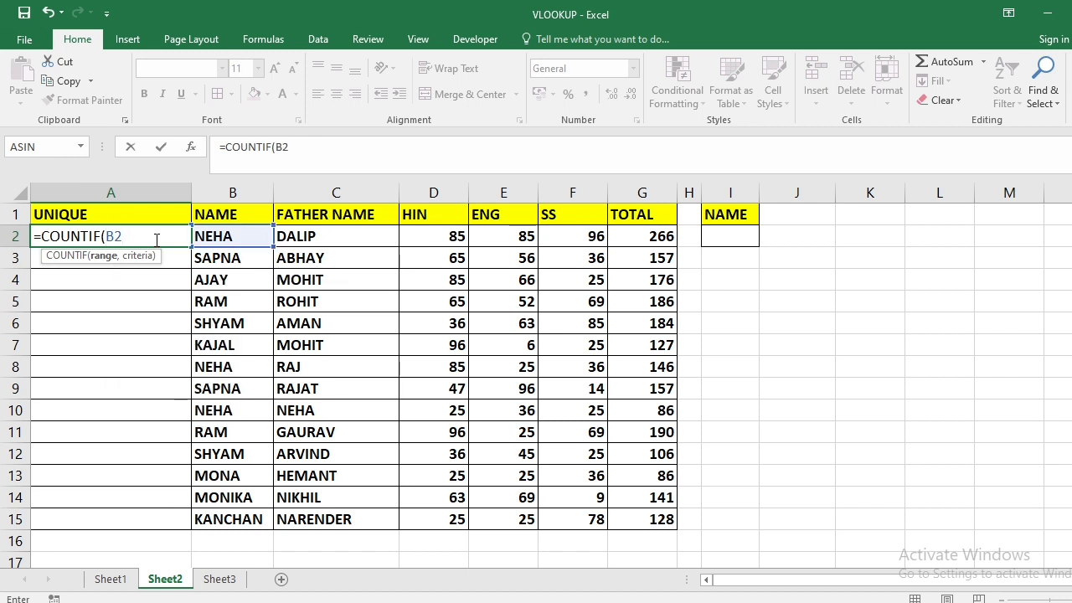
{"action": "type", "text": ":B2"}
{"action": "type", "text": ","}
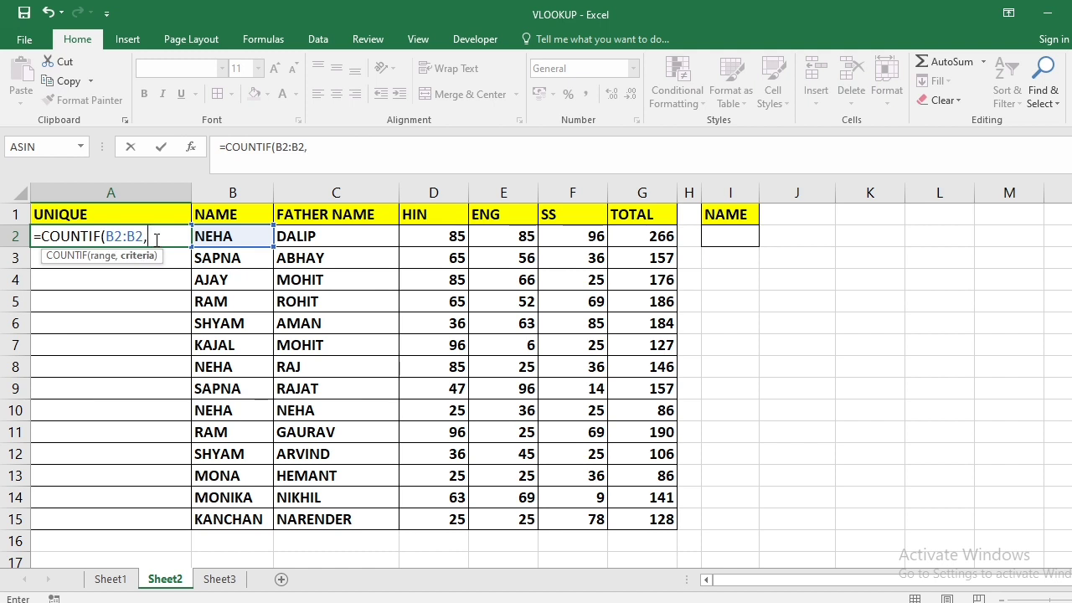
{"action": "type", "text": "B2"}
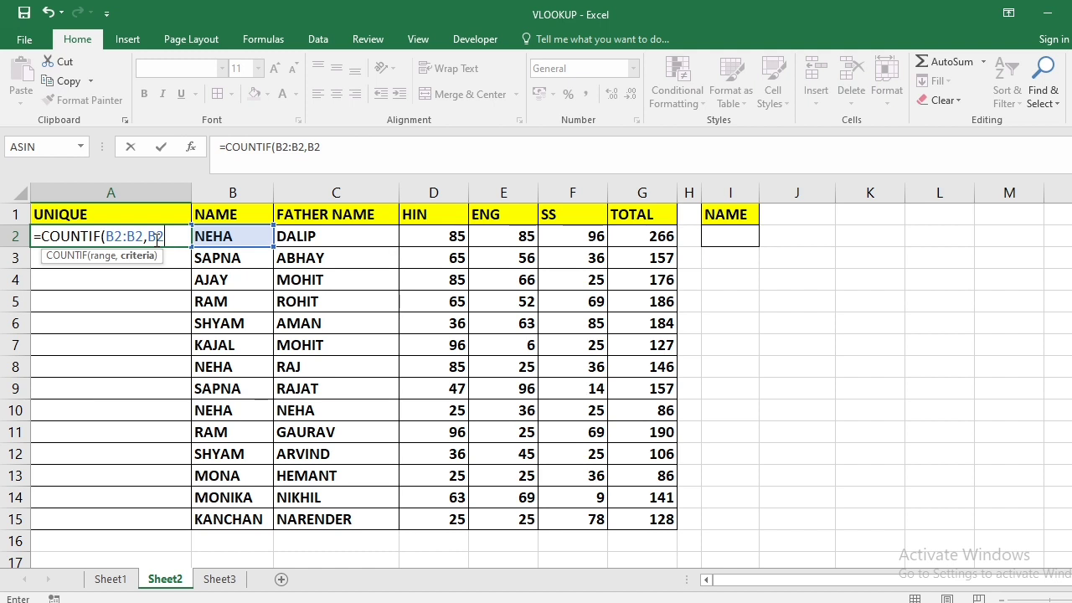
{"action": "type", "text": ")"}
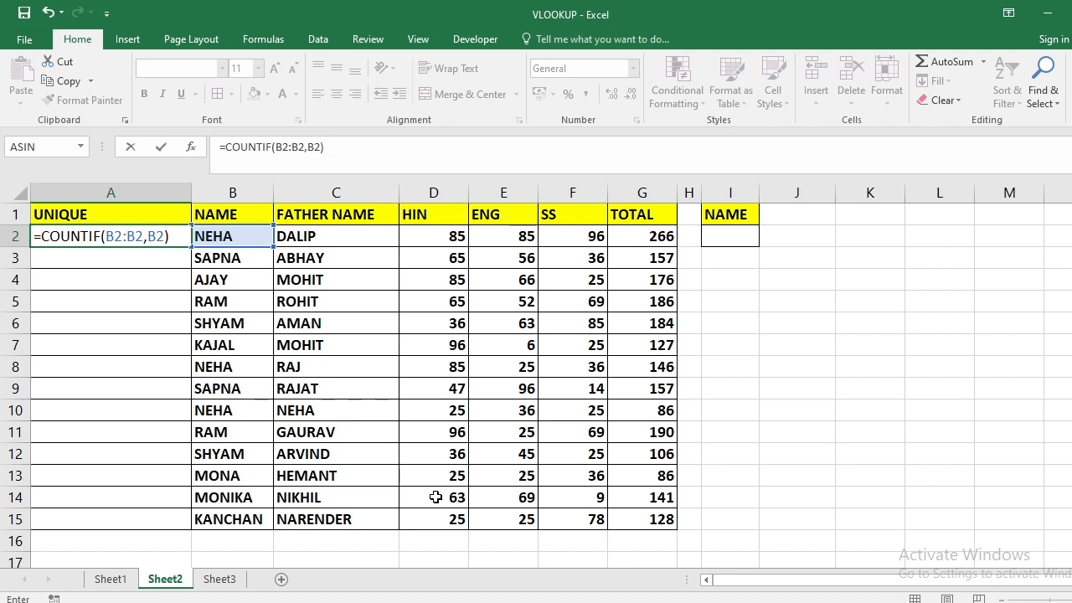
{"action": "key", "text": "Return"}
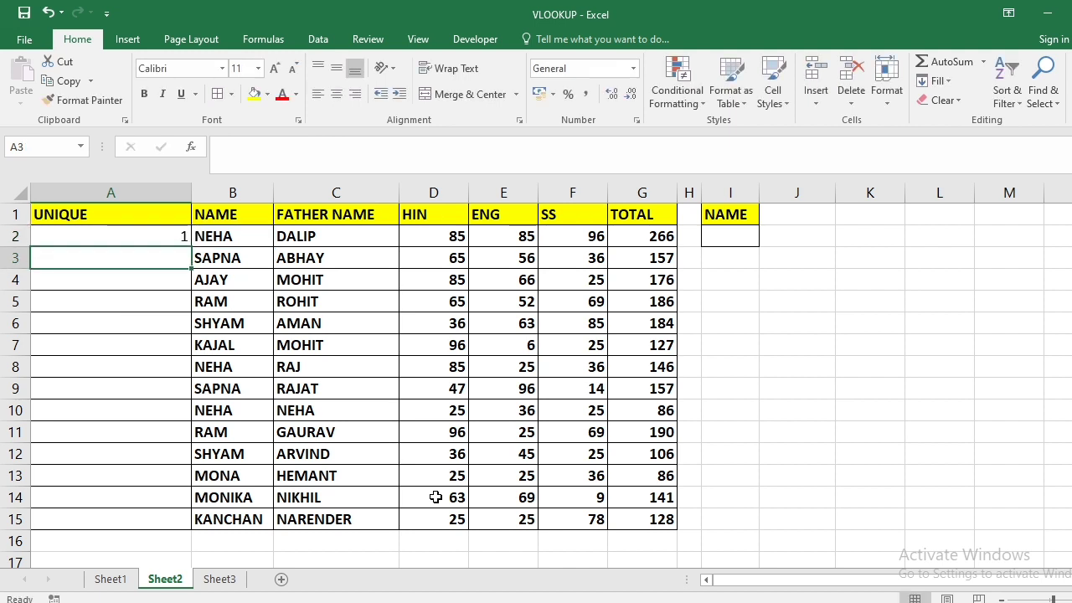
Fill the COUNTIF formula from A2 down to A15 and inspect the references copied into the cells below it
{"action": "key", "text": "Up"}
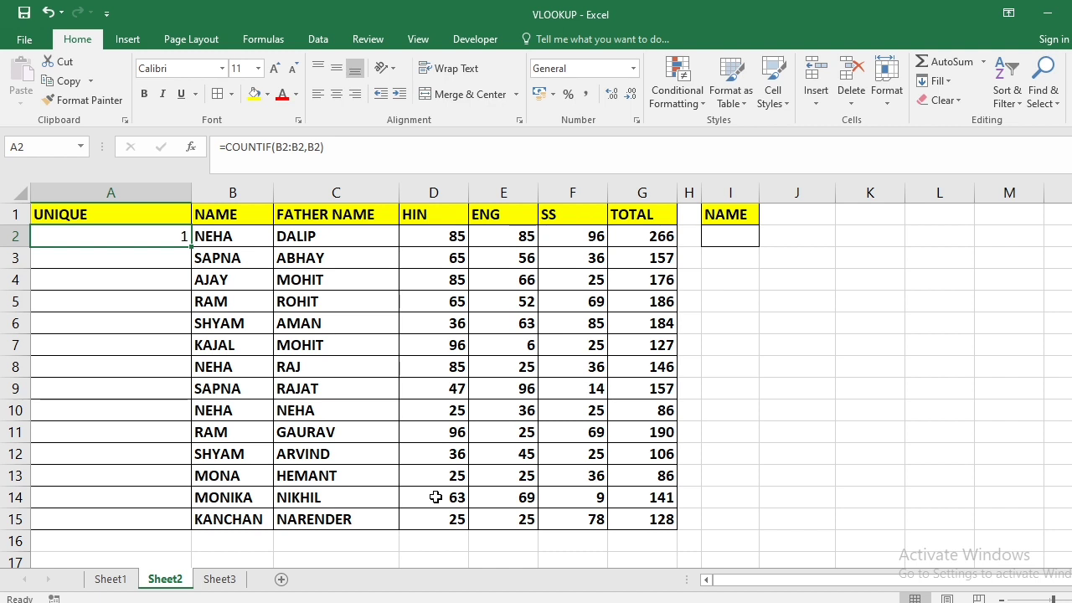
{"action": "left_click_drag", "start_coordinate": [191, 247], "coordinate": [167, 520]}
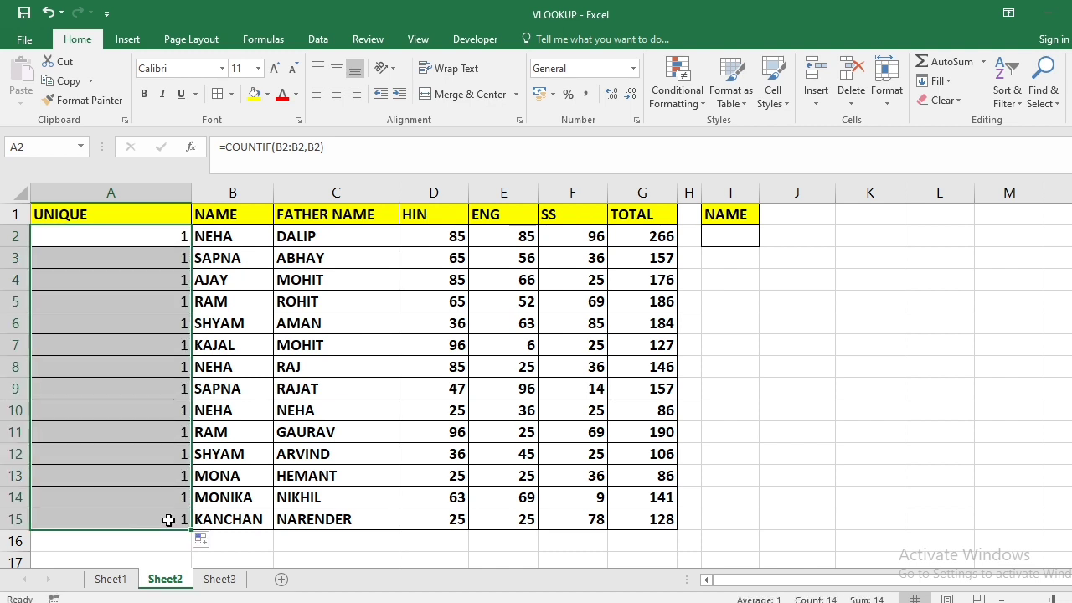
{"action": "left_click", "coordinate": [167, 261]}
{"action": "left_click", "coordinate": [167, 287]}
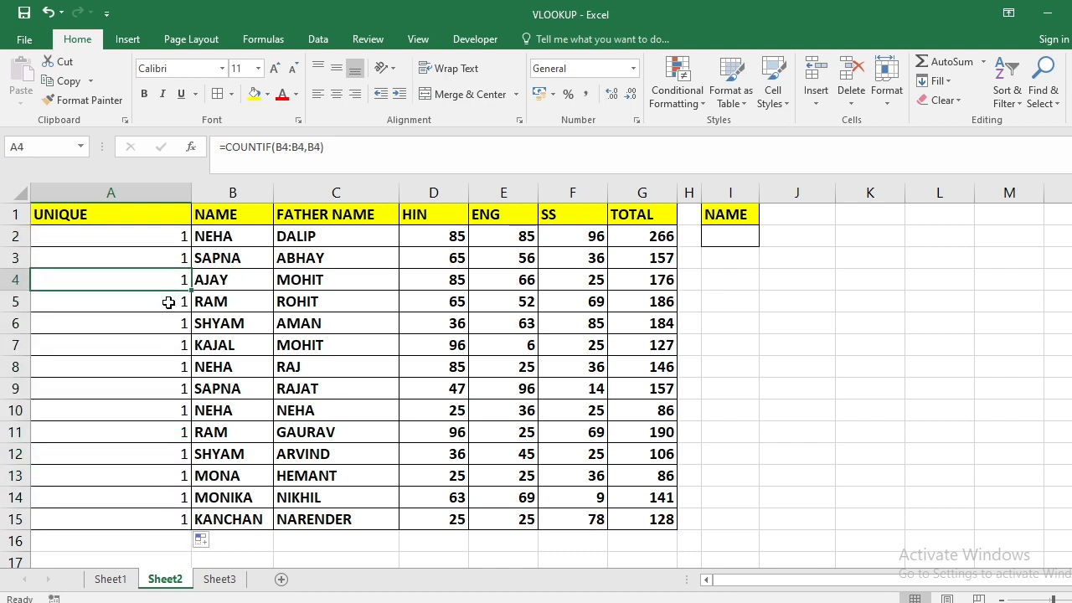
{"action": "left_click", "coordinate": [169, 303]}
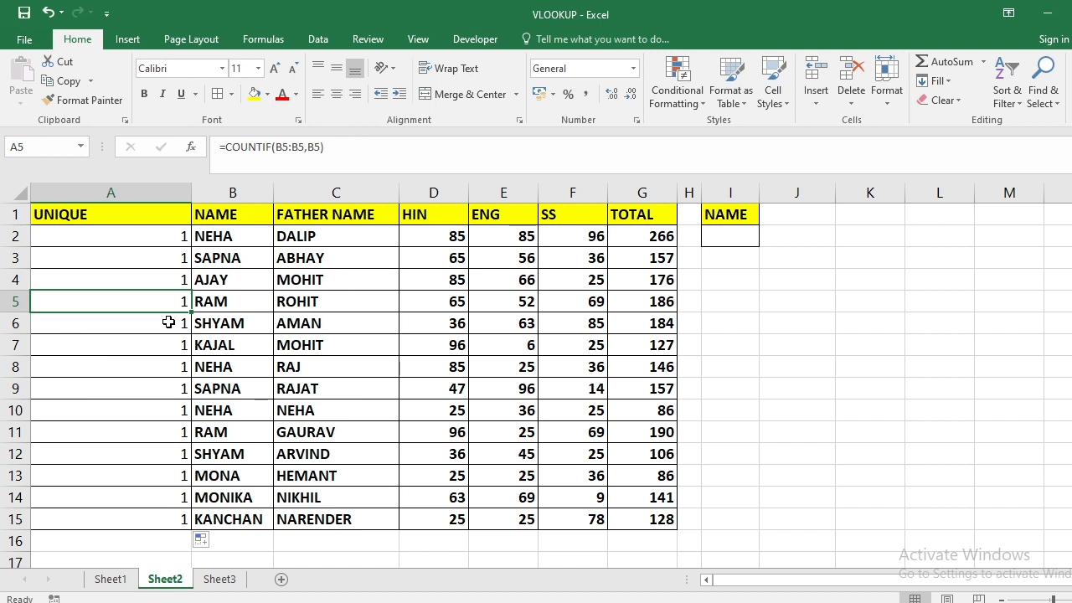
{"action": "left_click", "coordinate": [168, 236]}
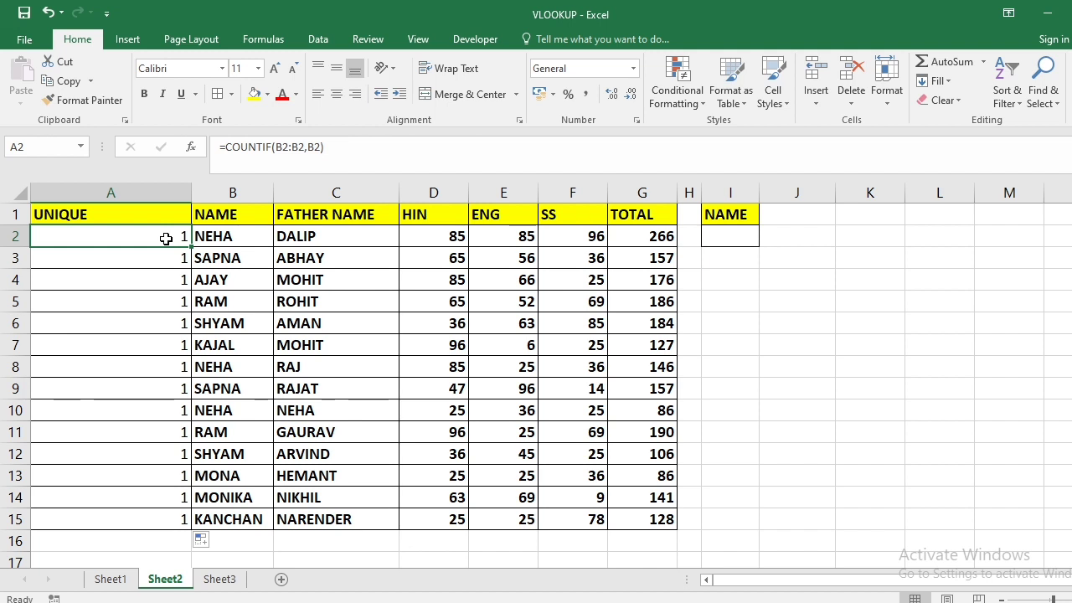
{"action": "left_click", "coordinate": [166, 256]}
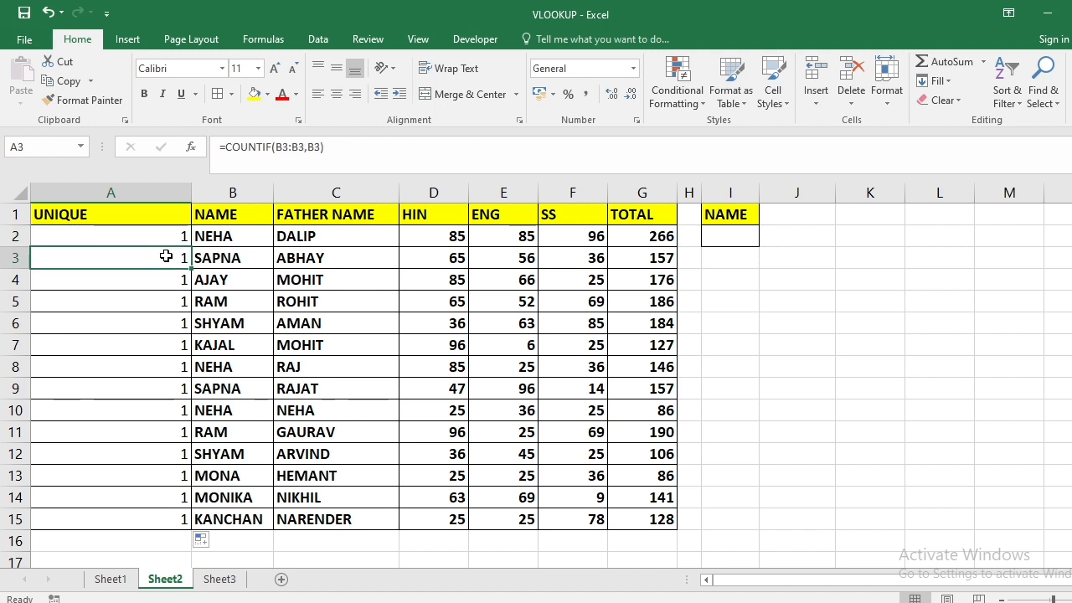
{"action": "double_click", "coordinate": [166, 256]}
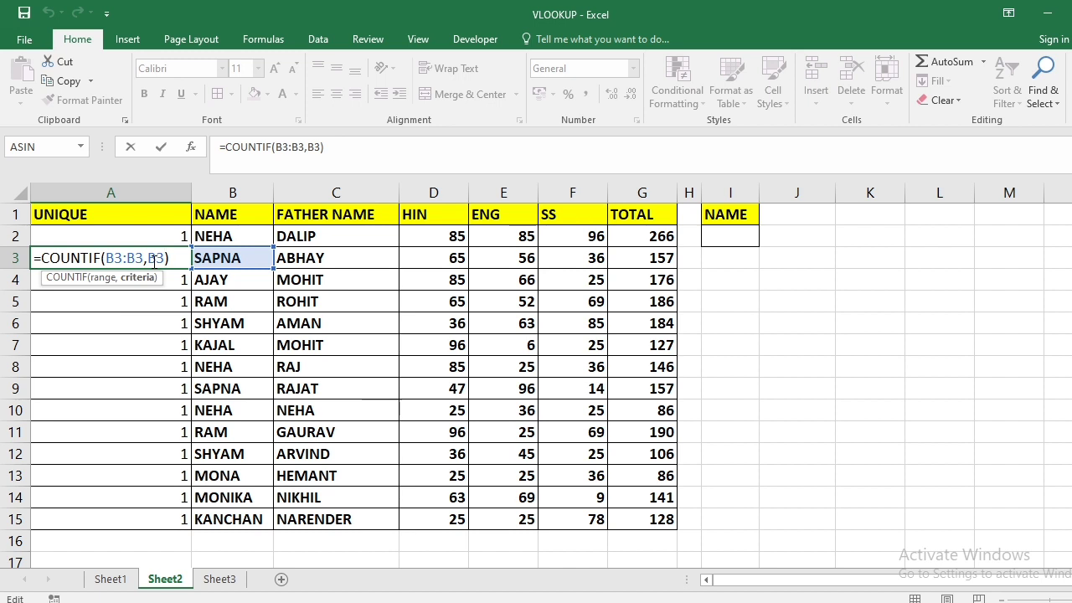
{"action": "key", "text": "Return"}
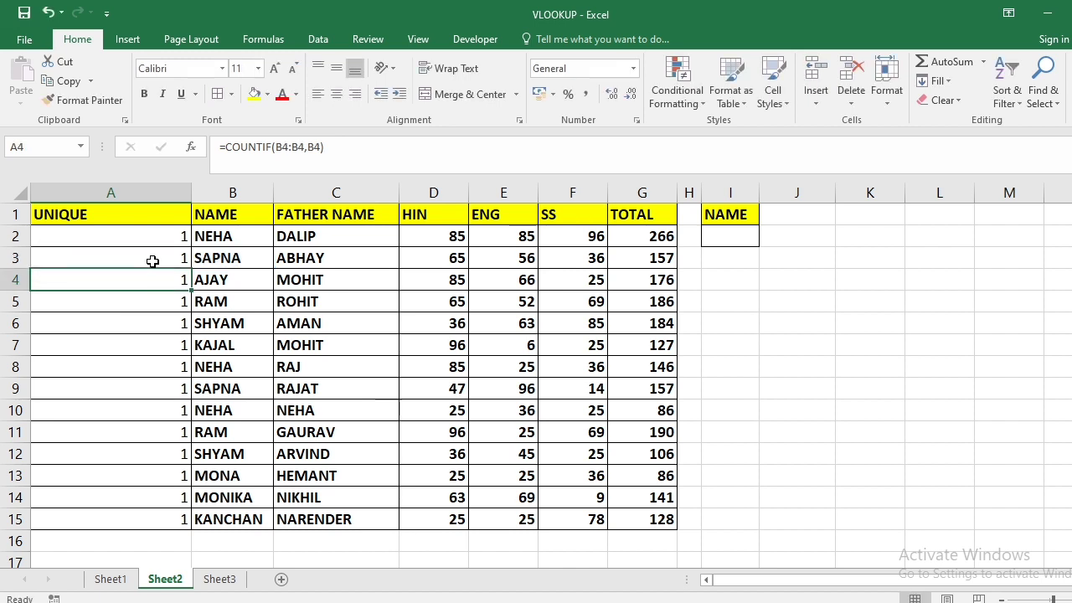
Compare the first name in B2 with its repeat in B8 and inspect the range and criteria of A8's COUNTIF formula
{"action": "left_click", "coordinate": [211, 233]}
{"action": "left_click", "coordinate": [170, 236]}
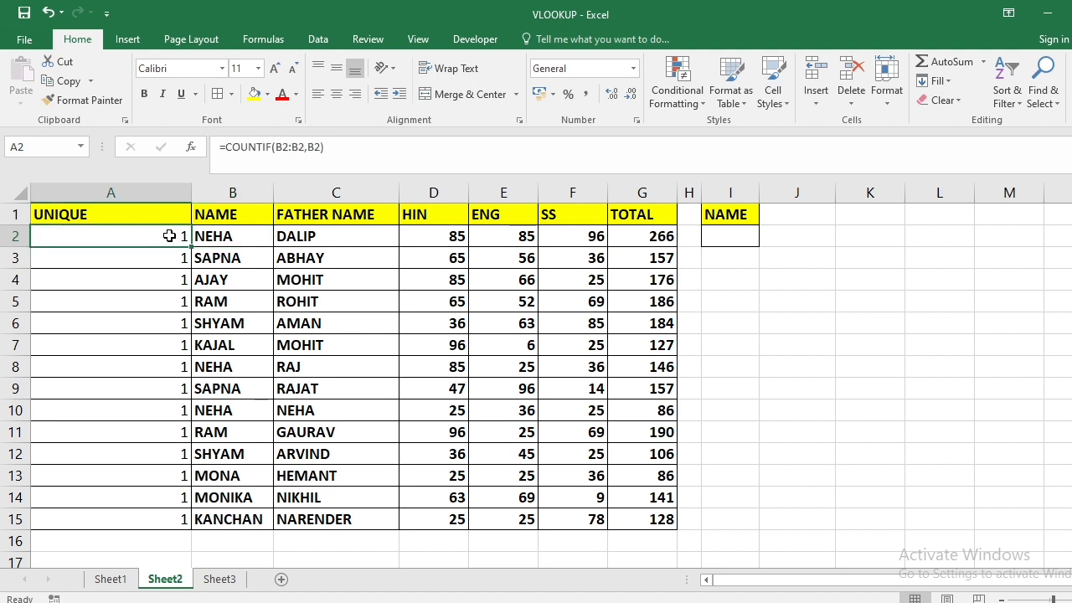
{"action": "left_click", "coordinate": [243, 370]}
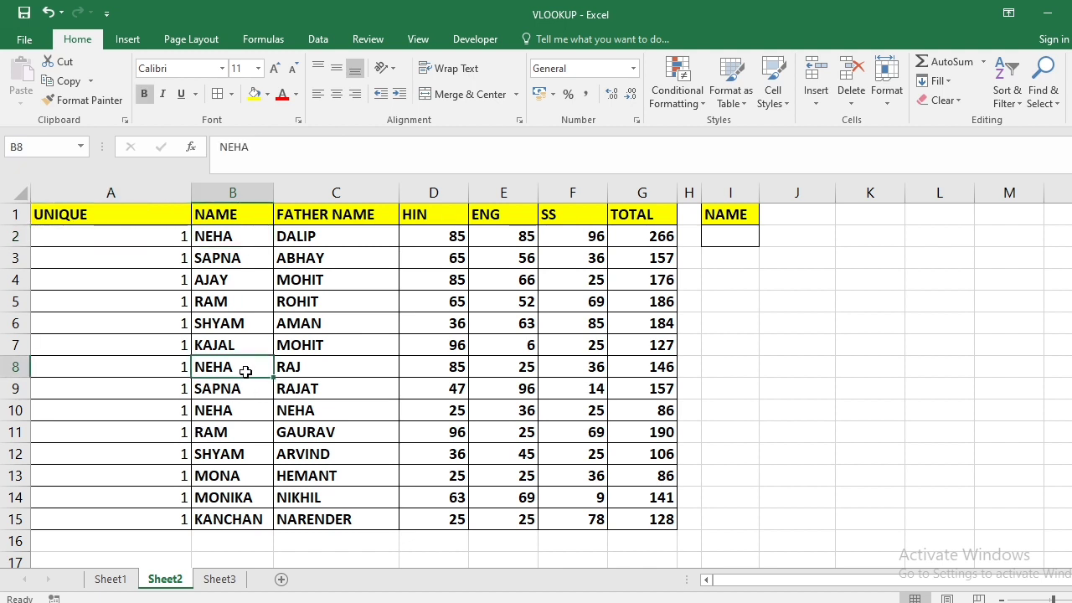
{"action": "left_click", "coordinate": [147, 368]}
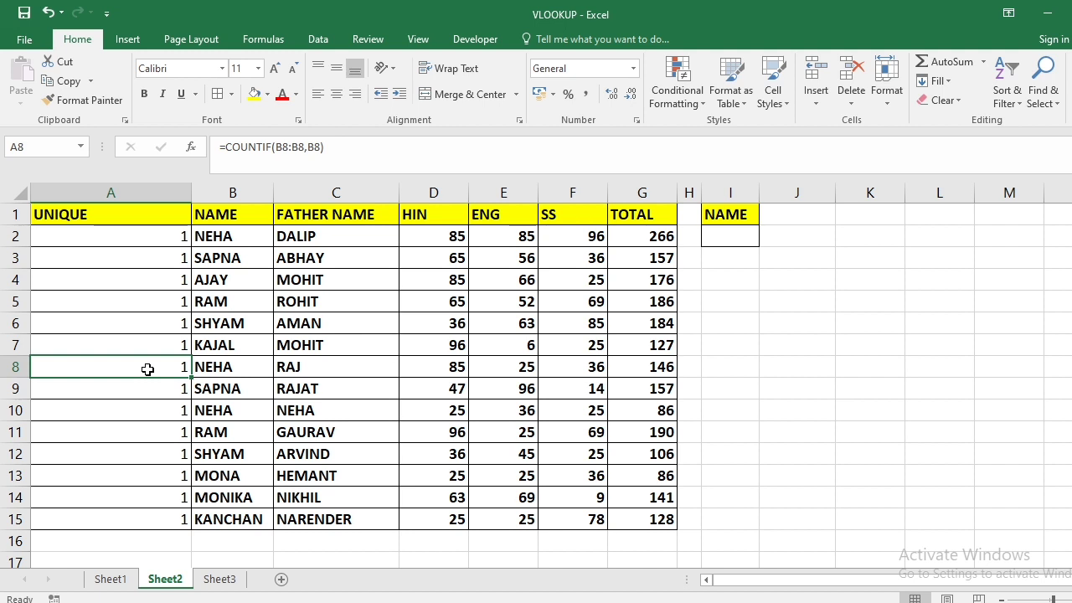
{"action": "double_click", "coordinate": [147, 369]}
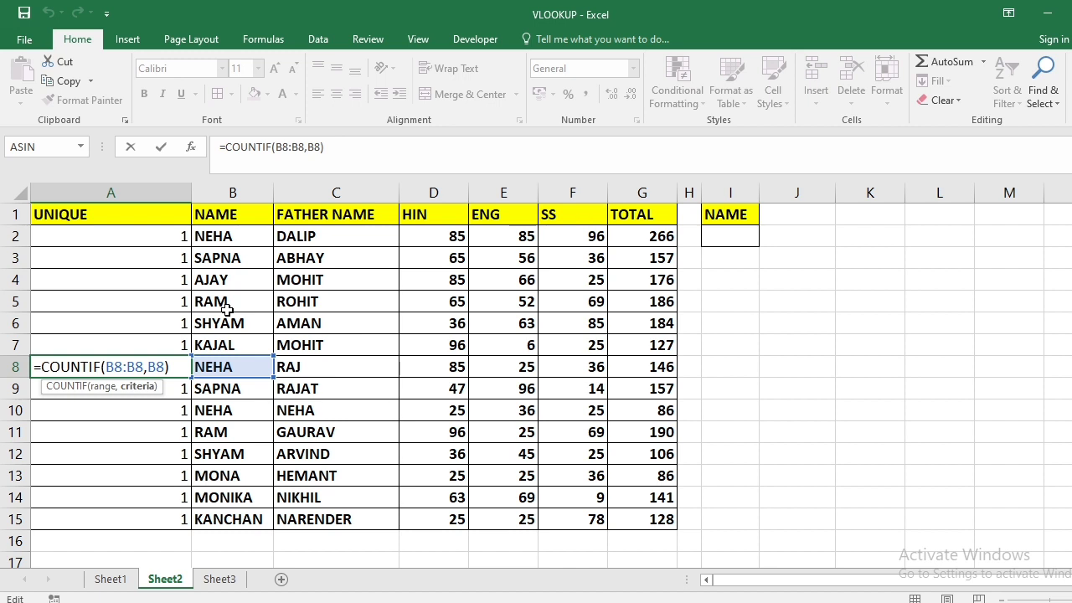
{"action": "key", "text": "Return"}
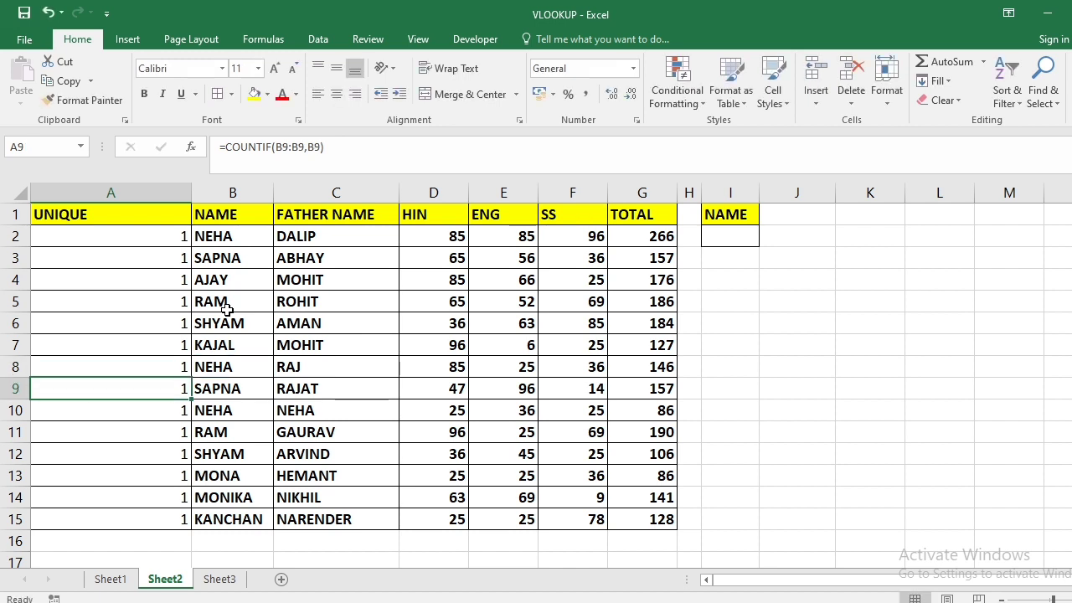
Make the range's second reference absolute in A2 so that the formula reads =COUNTIF(B2:$B$2,B2)
{"action": "key", "text": "Up"}
{"action": "key", "text": "Up"}
{"action": "key", "text": "Up"}
{"action": "key", "text": "Up"}
{"action": "key", "text": "Up"}
{"action": "key", "text": "Up"}
{"action": "key", "text": "Up"}
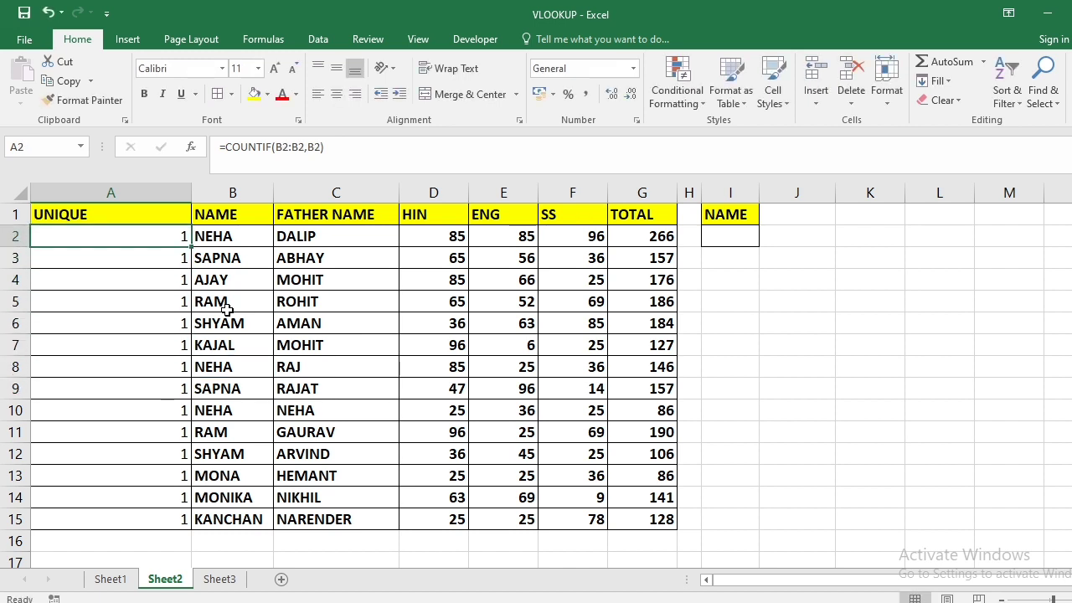
{"action": "double_click", "coordinate": [108, 240]}
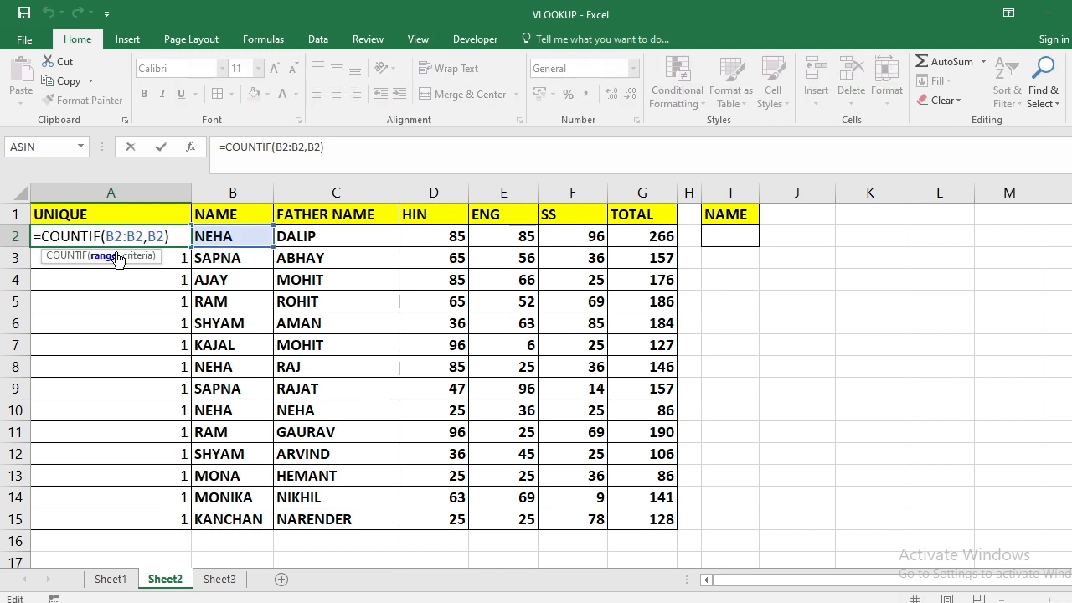
{"action": "key", "text": "Right"}
{"action": "key", "text": "Right"}
{"action": "key", "text": "Right"}
{"action": "type", "text": "\""}
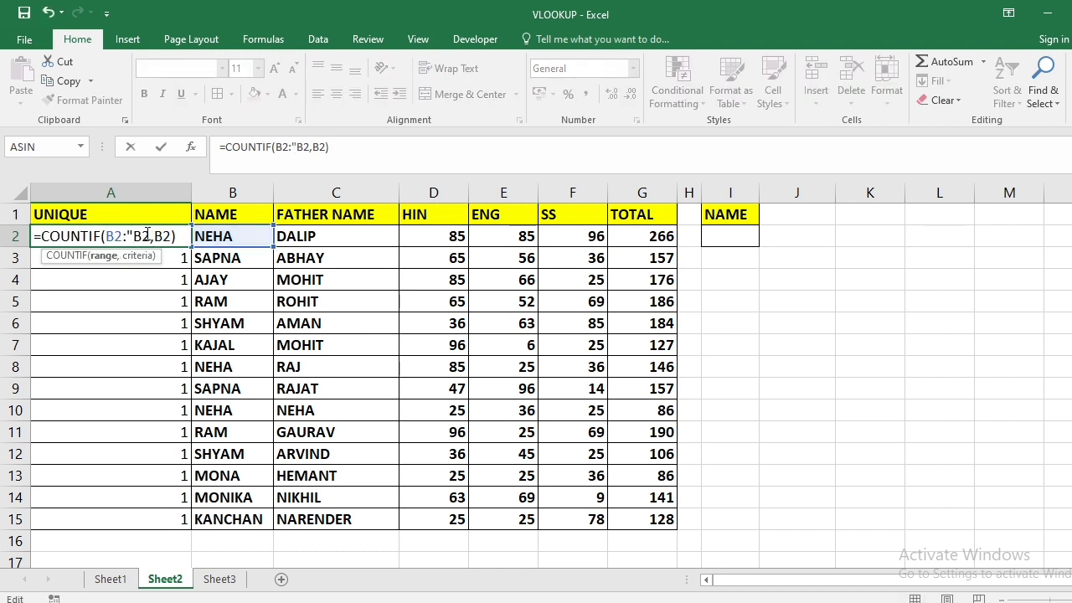
{"action": "key", "text": "BackSpace"}
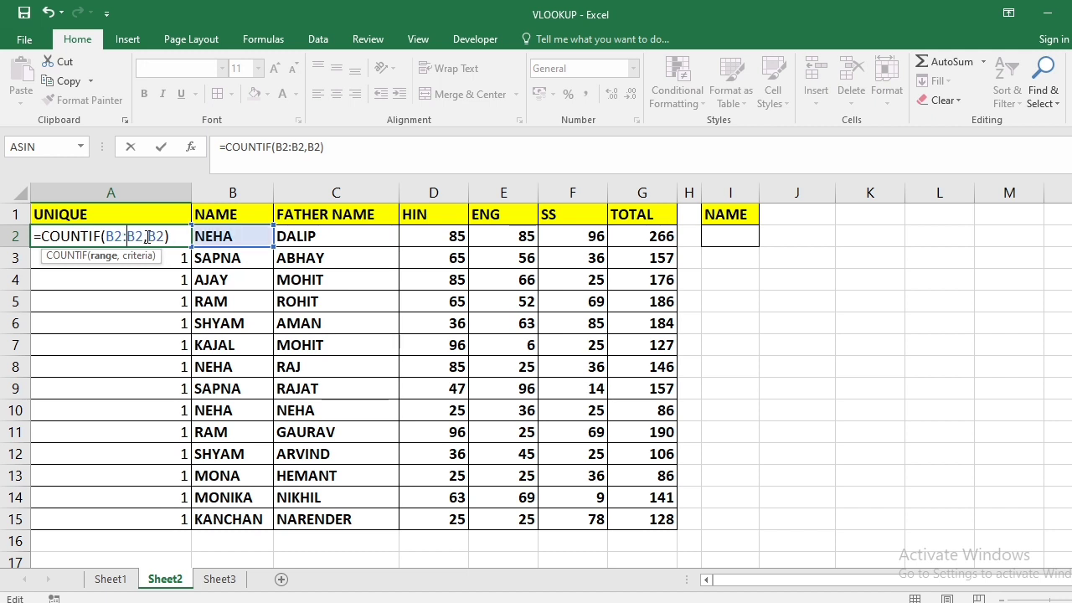
{"action": "type", "text": "$"}
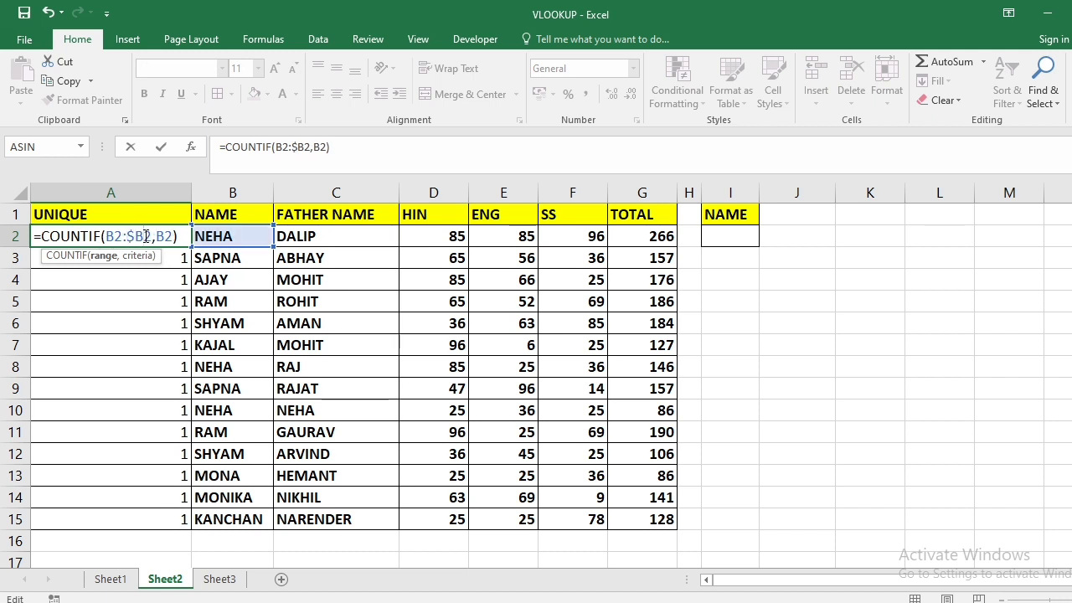
{"action": "left_click", "coordinate": [143, 237]}
{"action": "type", "text": "$"}
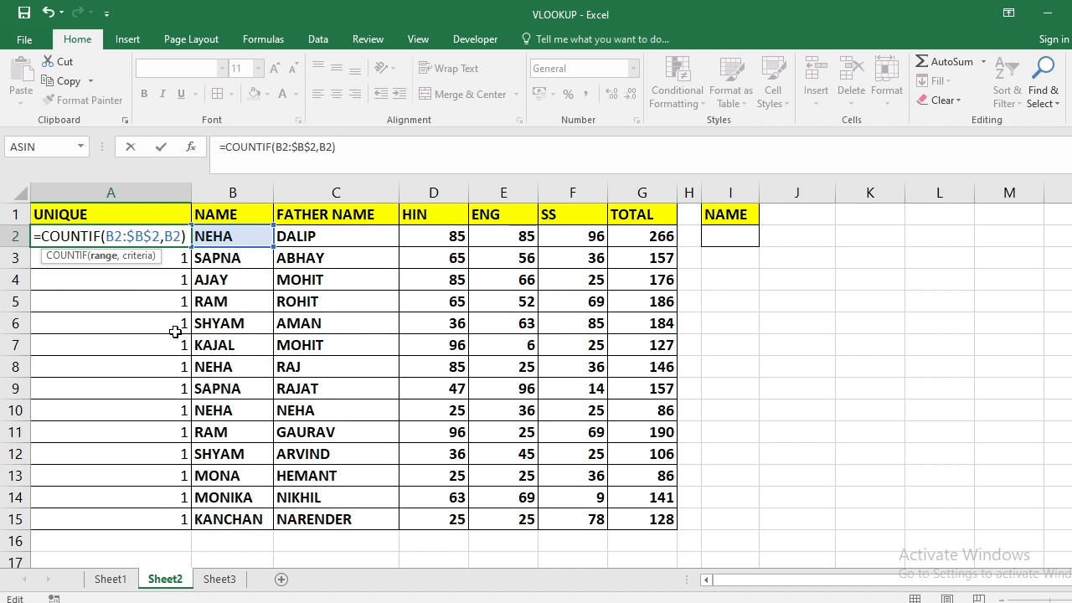
{"action": "key", "text": "Return"}
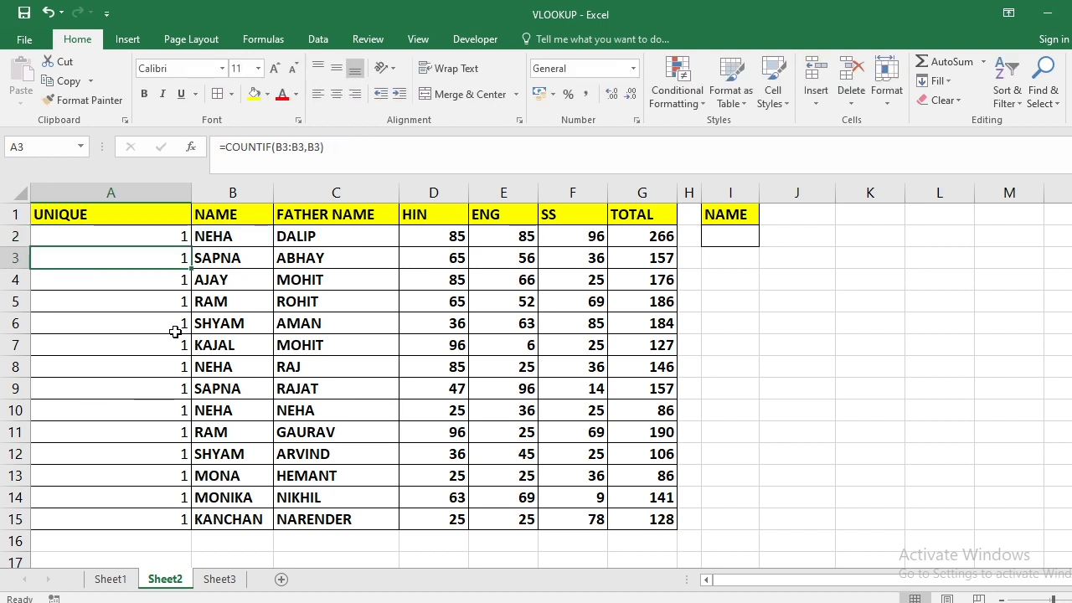
Fill the revised COUNTIF formula from A2 down to A15 and inspect the copied formula in A8 beside the repeated name
{"action": "key", "text": "Up"}
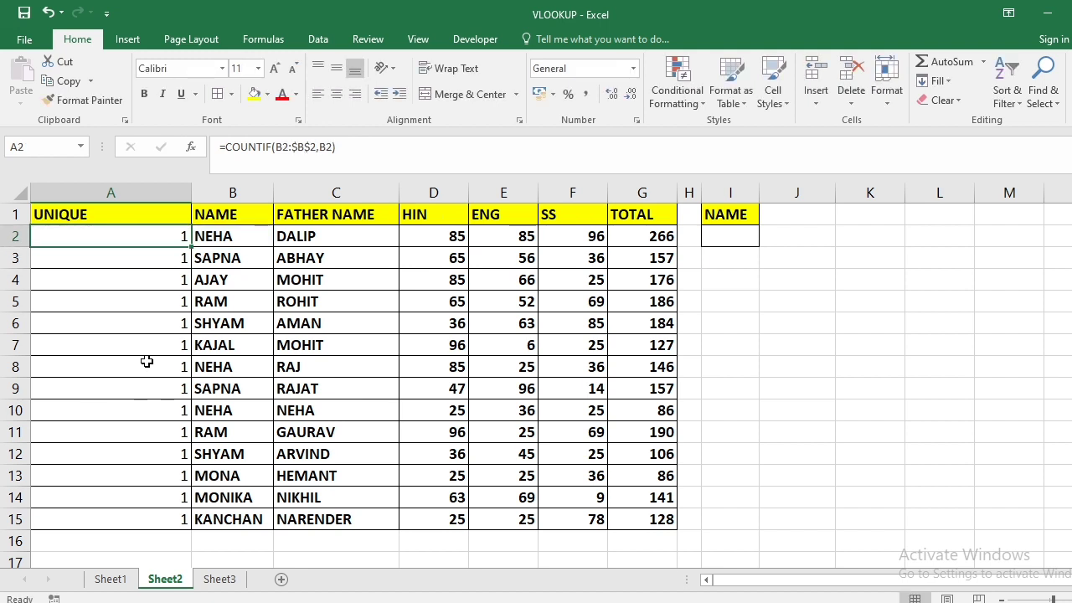
{"action": "double_click", "coordinate": [191, 247]}
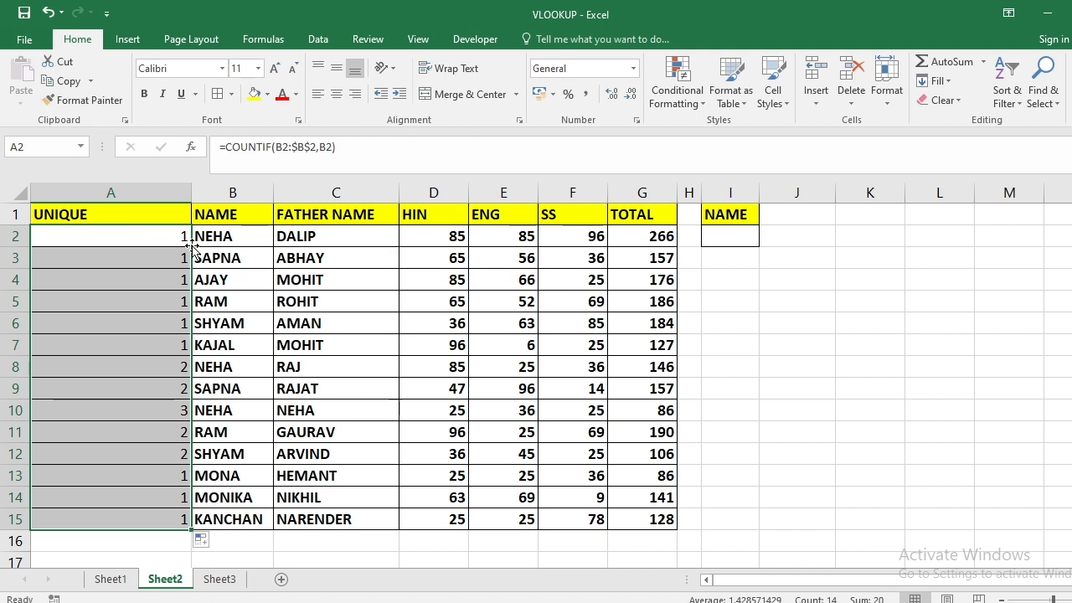
{"action": "left_click", "coordinate": [231, 235]}
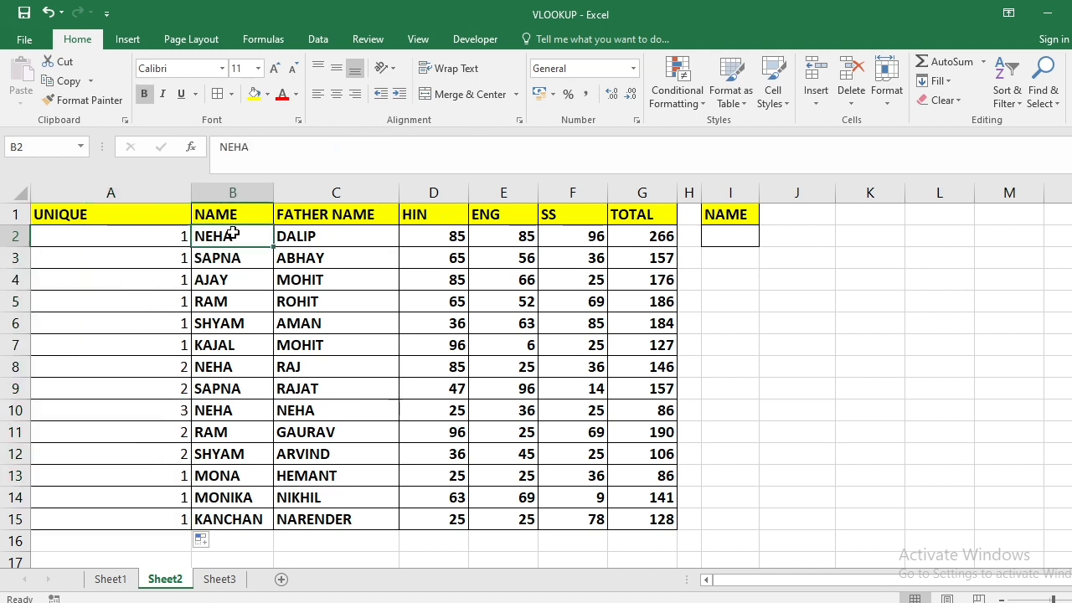
{"action": "left_click", "coordinate": [230, 366]}
{"action": "left_click", "coordinate": [172, 366]}
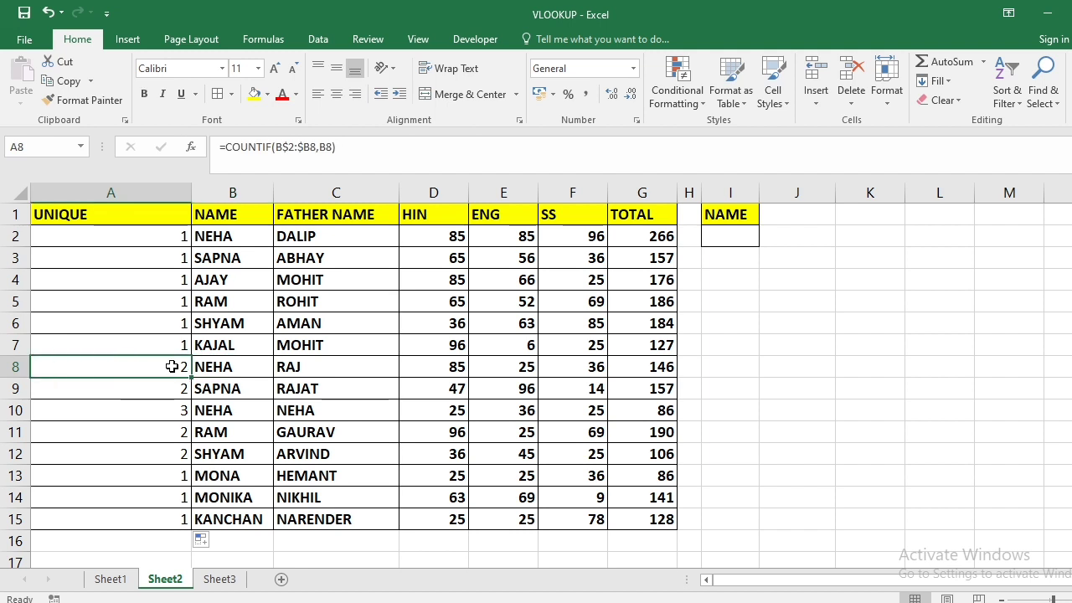
{"action": "double_click", "coordinate": [171, 366]}
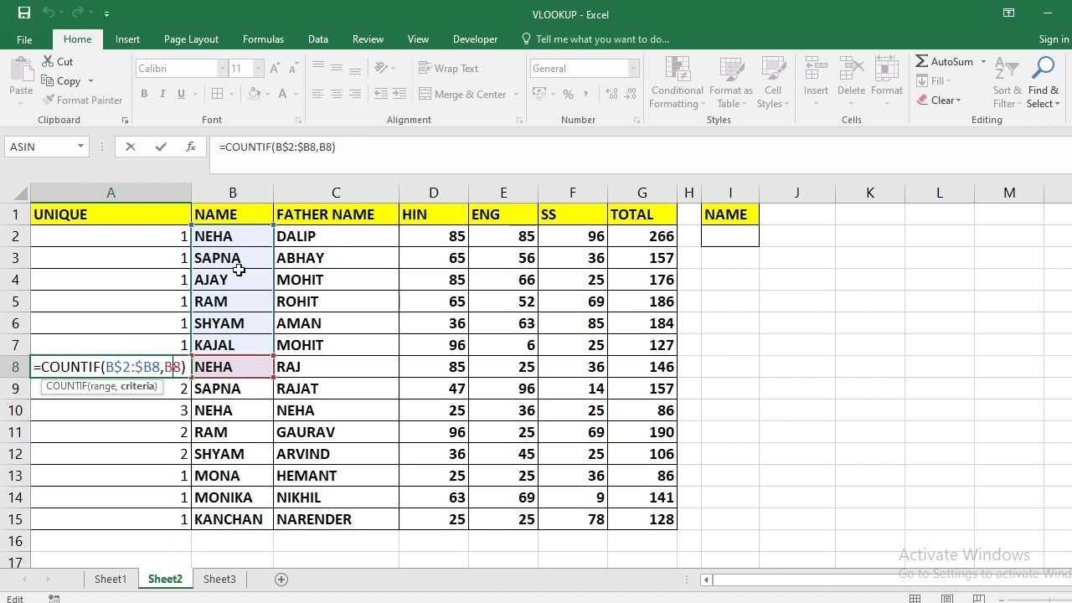
{"action": "key", "text": "Return"}
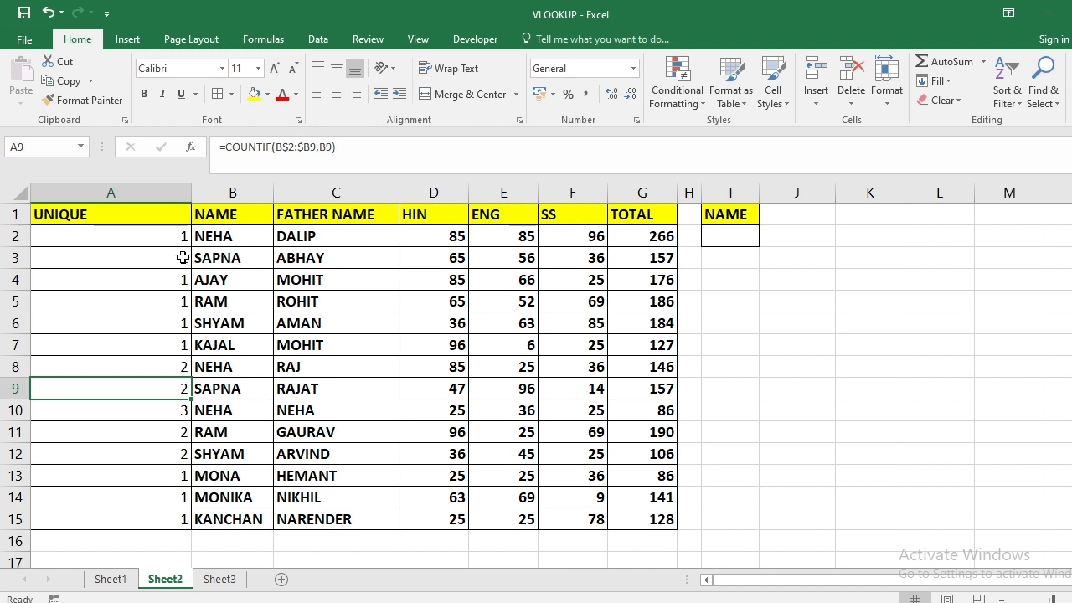
Join the name to its running count in A2 so that the formula reads =B2&COUNTIF(B2:$B$2,B2)
{"action": "left_click_drag", "start_coordinate": [140, 241], "coordinate": [141, 326]}
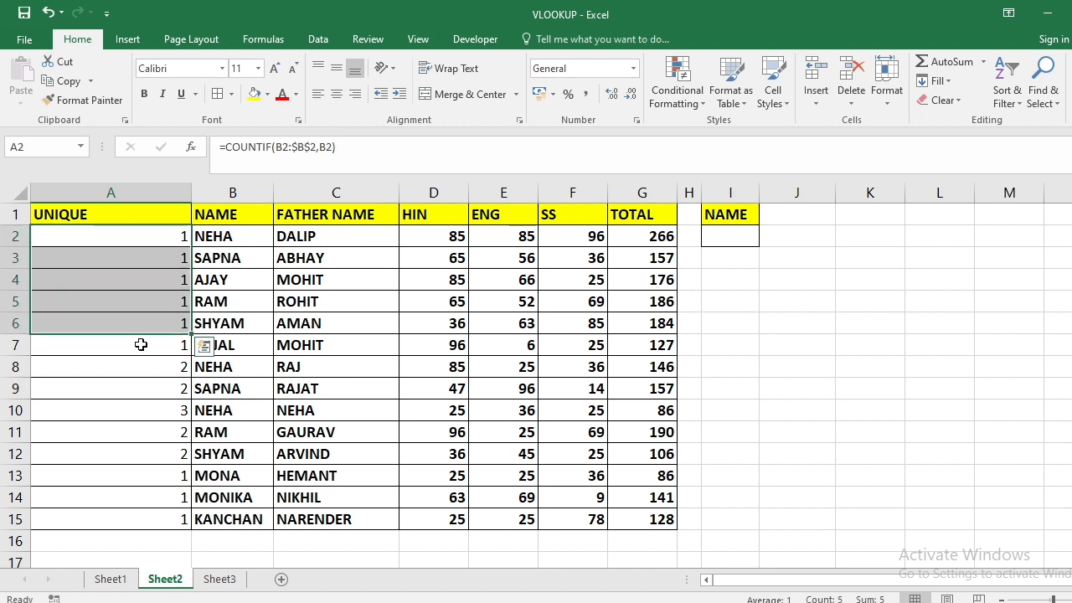
{"action": "left_click", "coordinate": [153, 236]}
{"action": "double_click", "coordinate": [153, 237]}
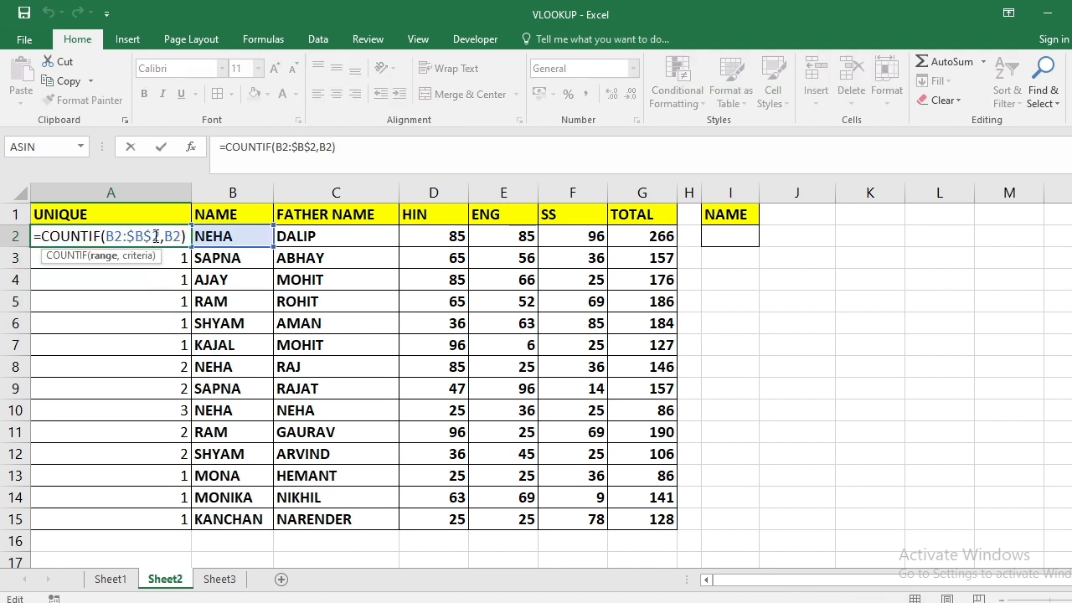
{"action": "left_click", "coordinate": [40, 238]}
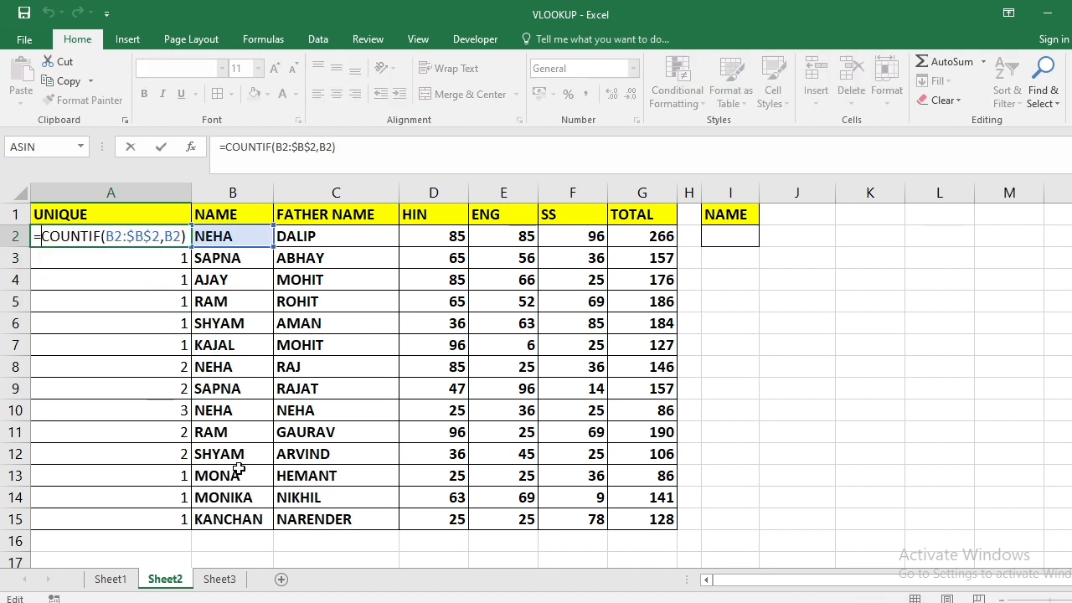
{"action": "type", "text": "B2"}
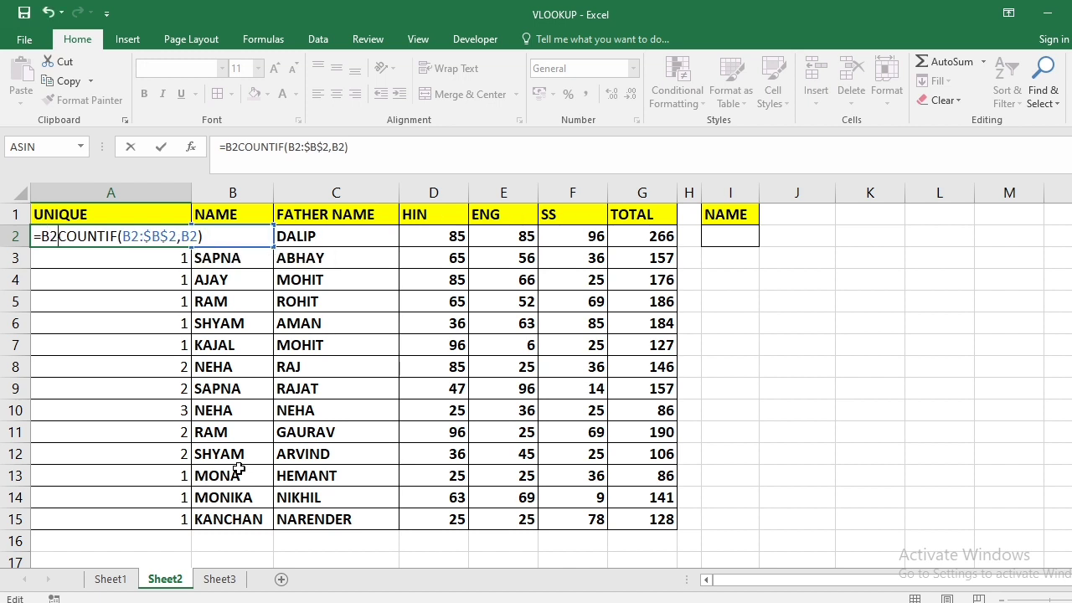
{"action": "type", "text": "&"}
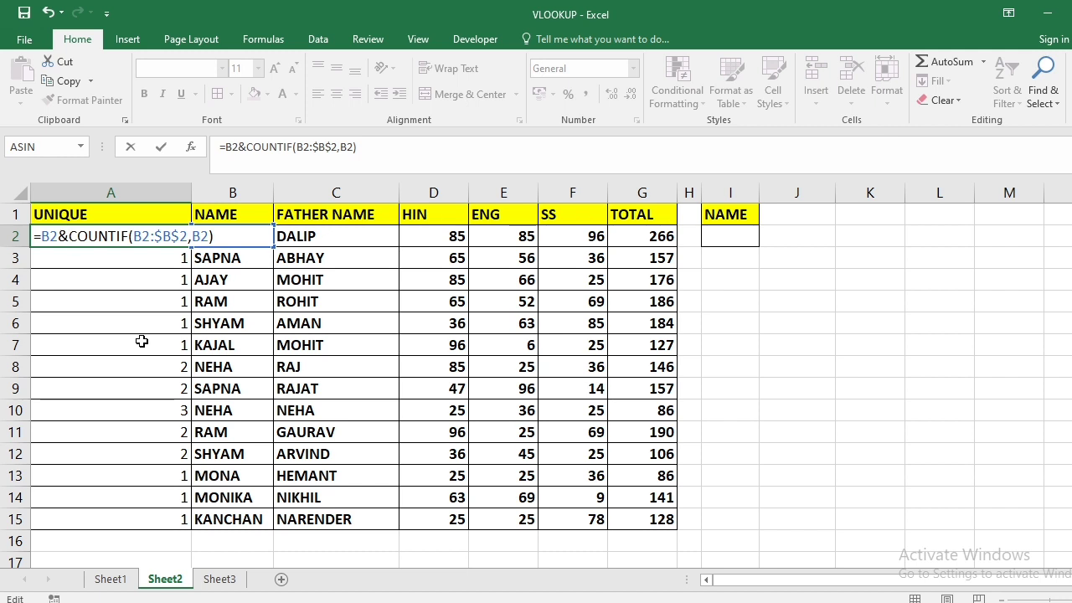
{"action": "key", "text": "Return"}
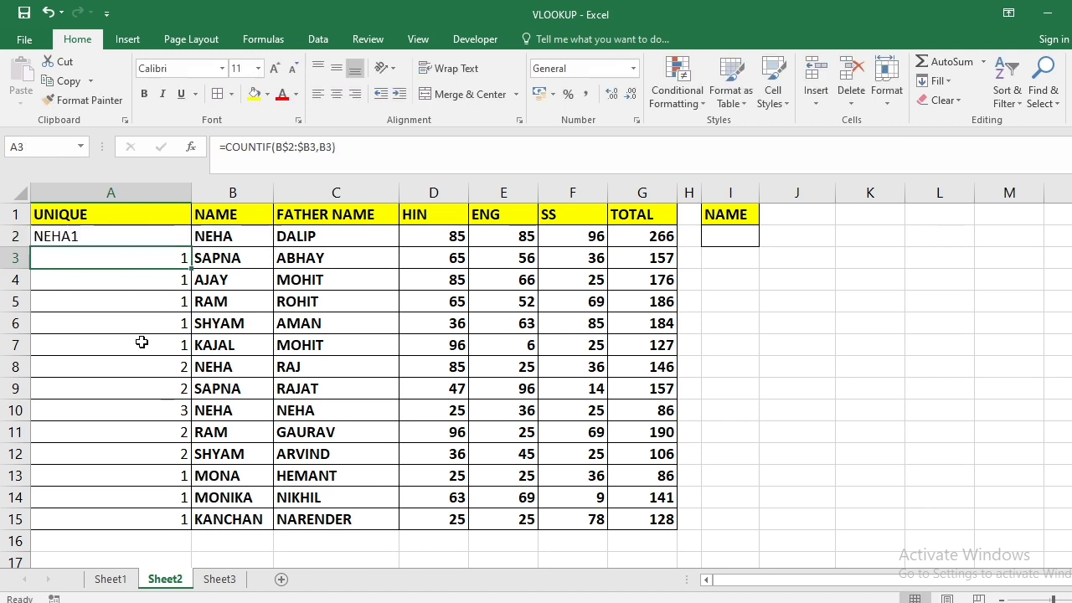
Fill the combined name-and-count formula from A2 down to A15 and check the keys in A2, A8 and A10 for the repeated name
{"action": "left_click", "coordinate": [158, 236]}
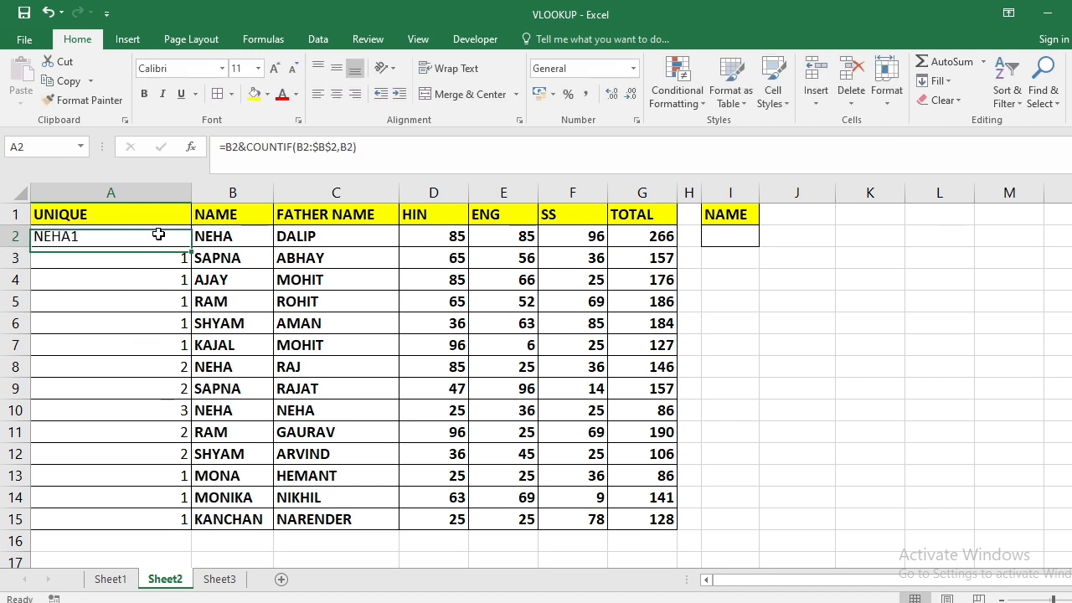
{"action": "double_click", "coordinate": [191, 246]}
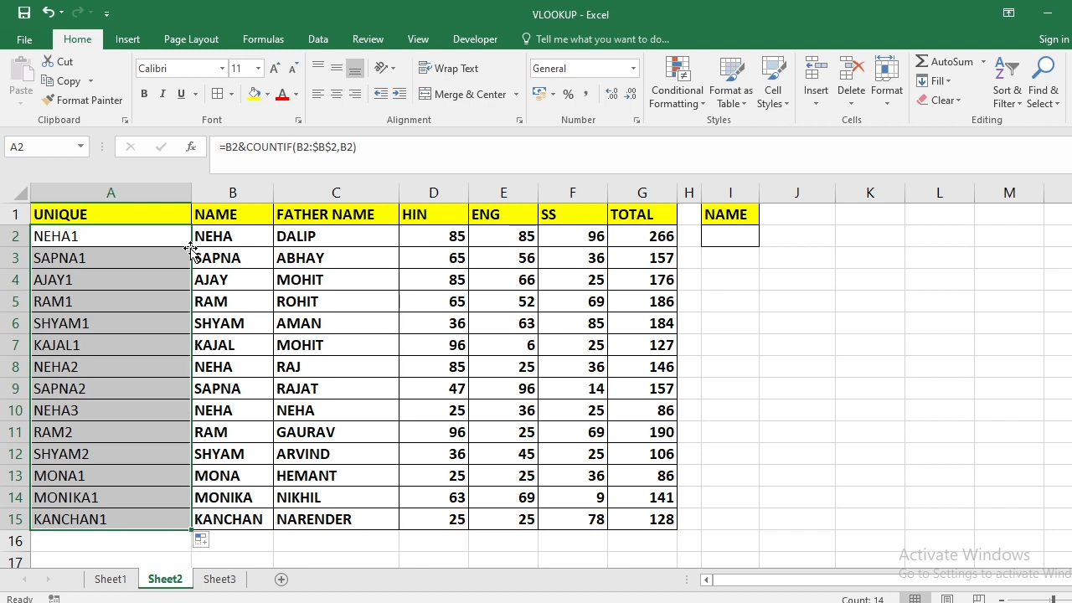
{"action": "left_click", "coordinate": [152, 239]}
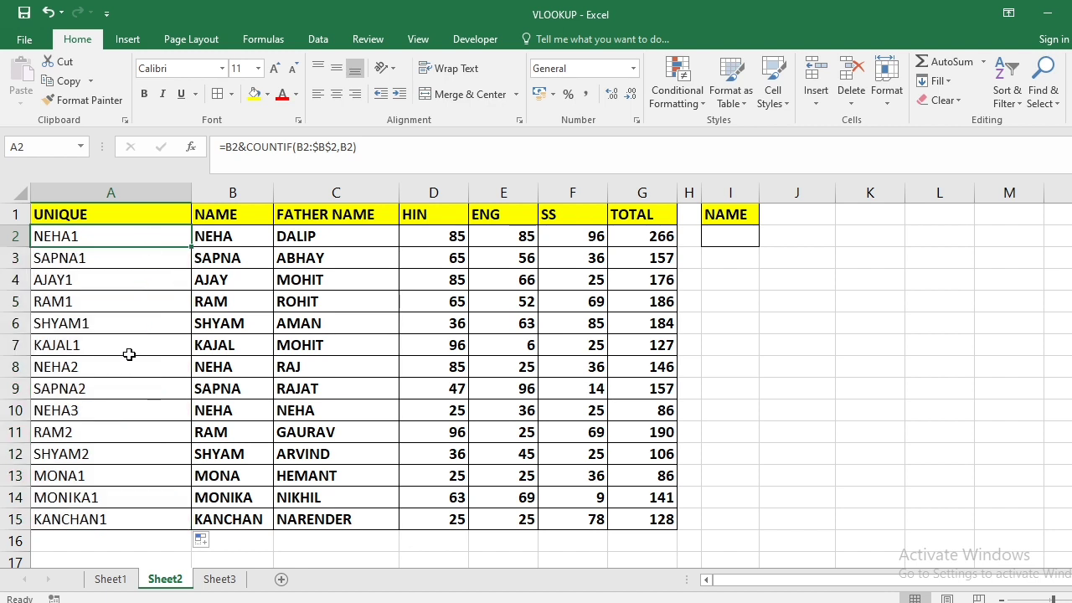
{"action": "left_click", "coordinate": [127, 363]}
{"action": "left_click", "coordinate": [117, 409]}
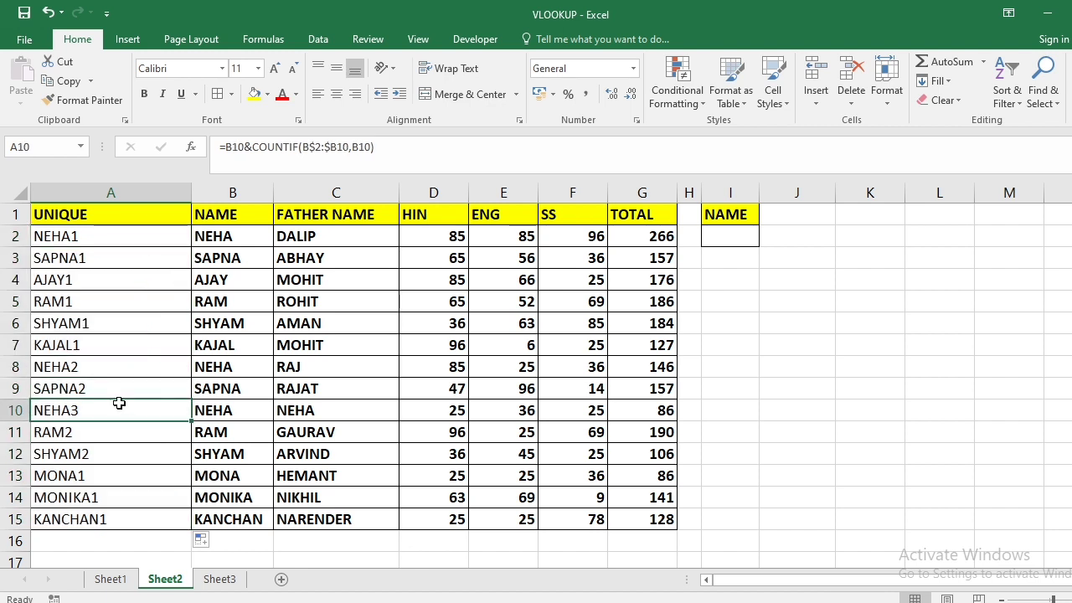
Narrow the UNIQUE column to fit its keys and make A2:A15 bold
{"action": "left_click_drag", "start_coordinate": [192, 193], "coordinate": [110, 206]}
{"action": "left_click", "coordinate": [189, 345]}
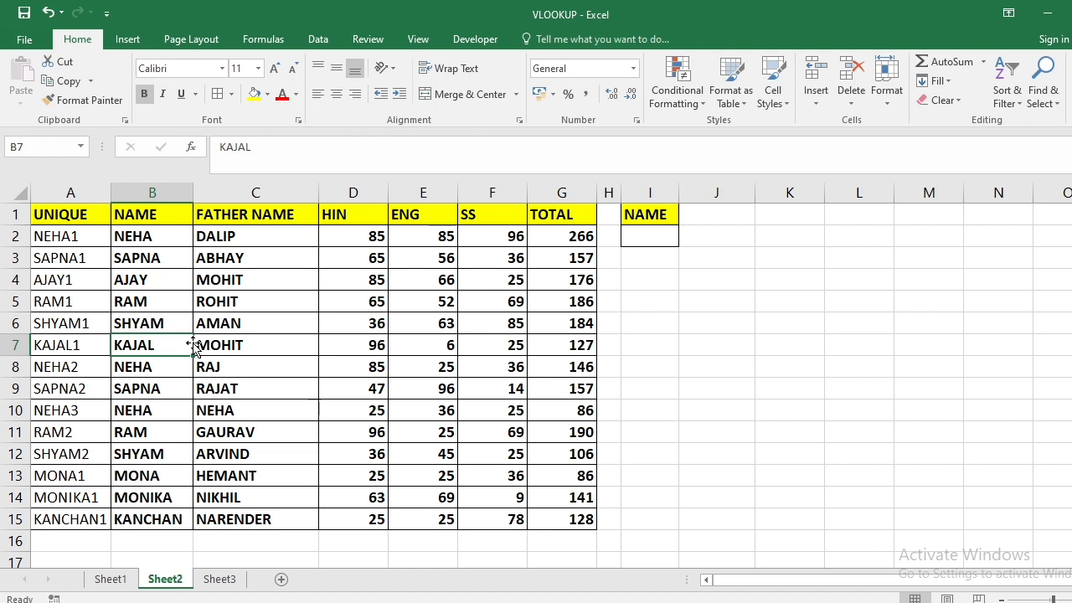
{"action": "left_click_drag", "start_coordinate": [72, 237], "coordinate": [80, 515]}
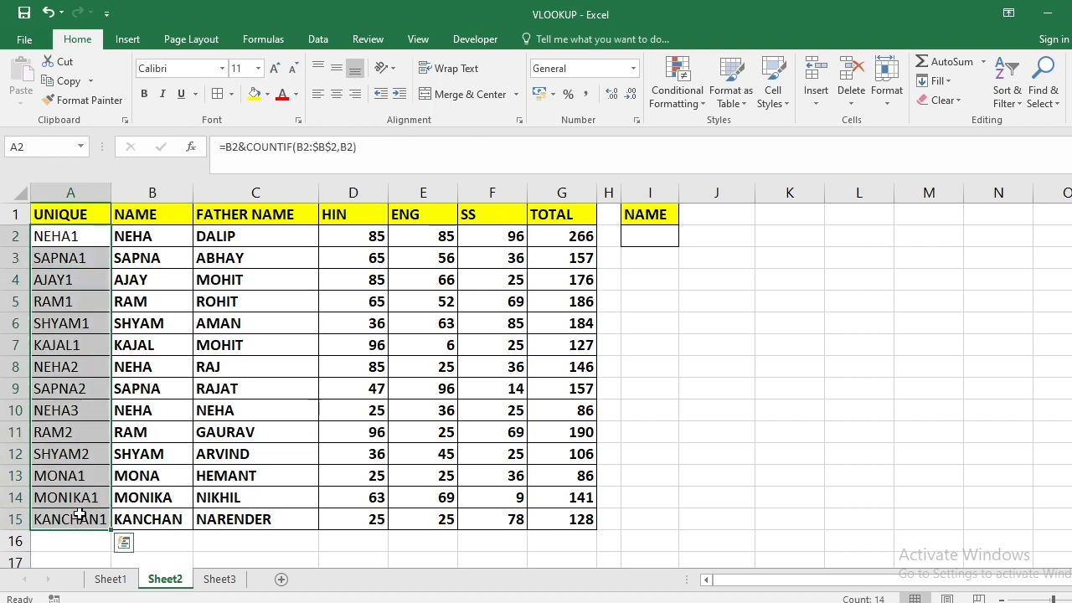
{"action": "key", "text": "ctrl+b"}
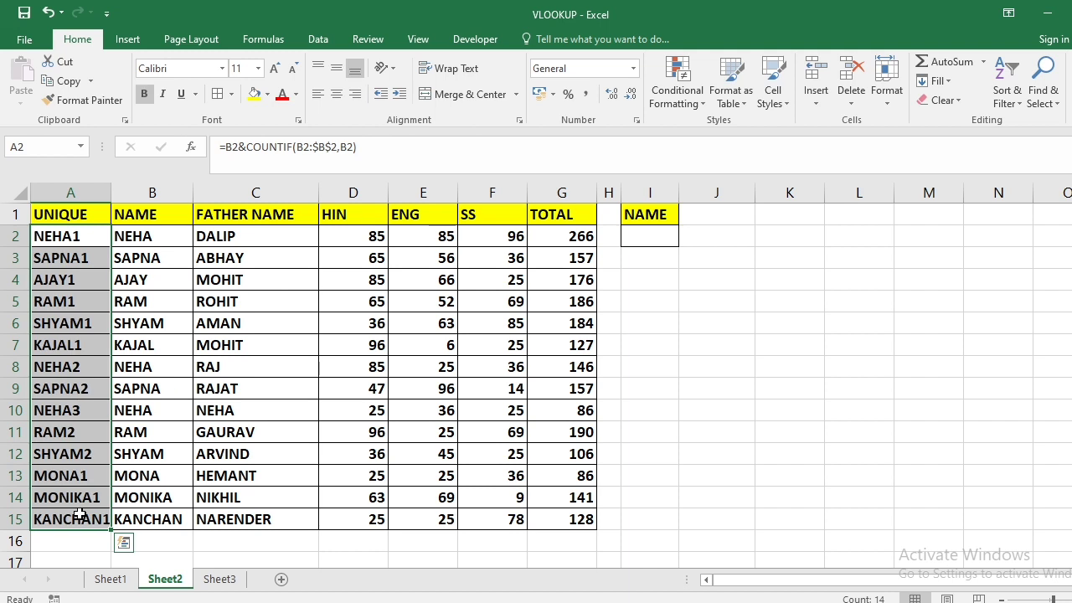
{"action": "left_click", "coordinate": [226, 433]}
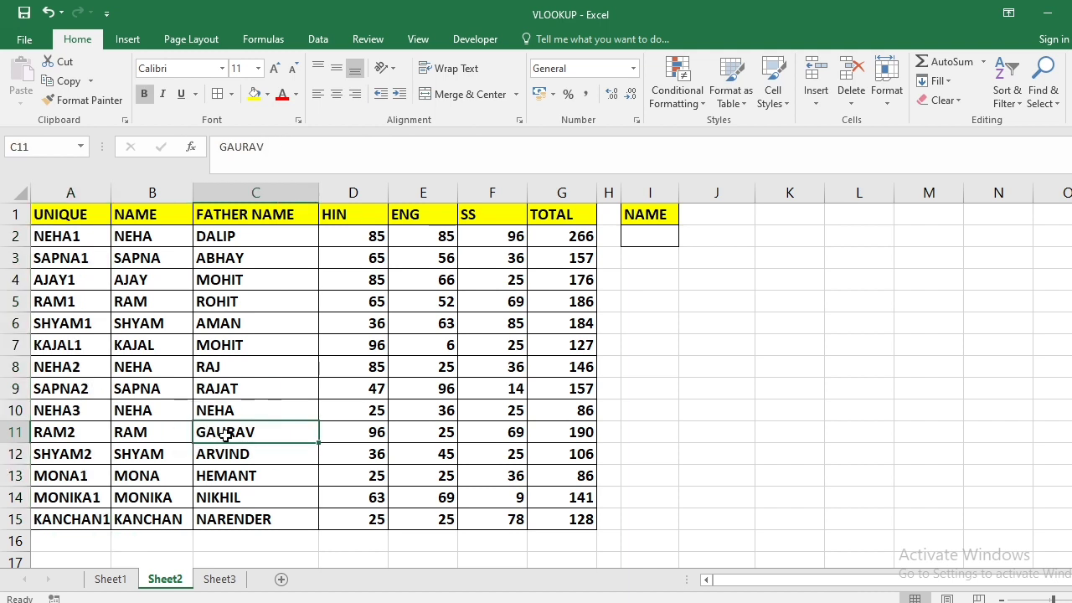
Enter the repeated name from B2 as the lookup name in I2
{"action": "left_click", "coordinate": [665, 236]}
{"action": "type", "text": "NE"}
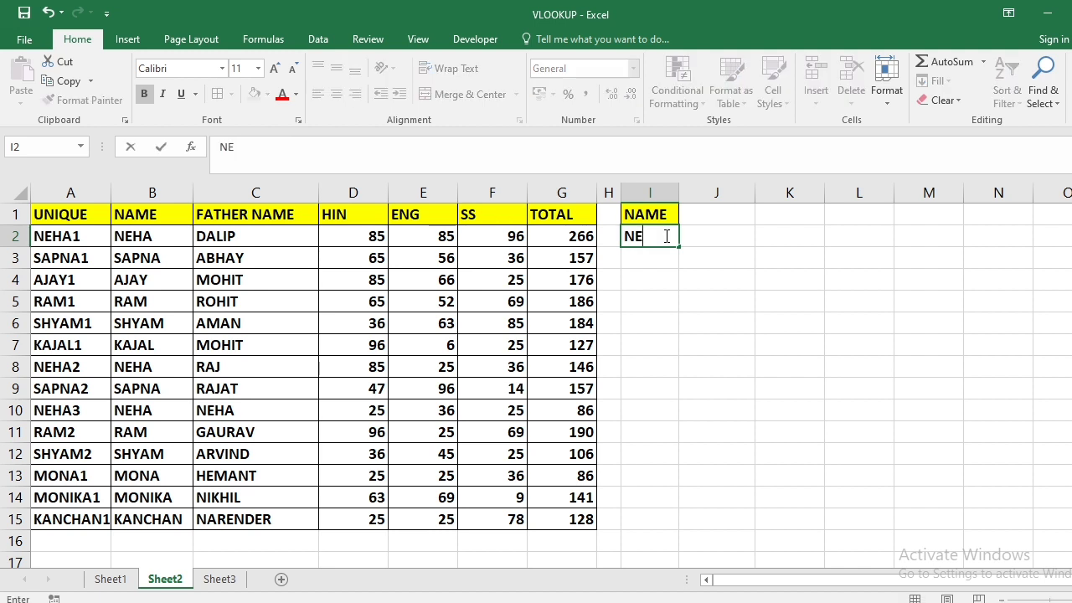
{"action": "type", "text": "HA"}
{"action": "key", "text": "Return"}
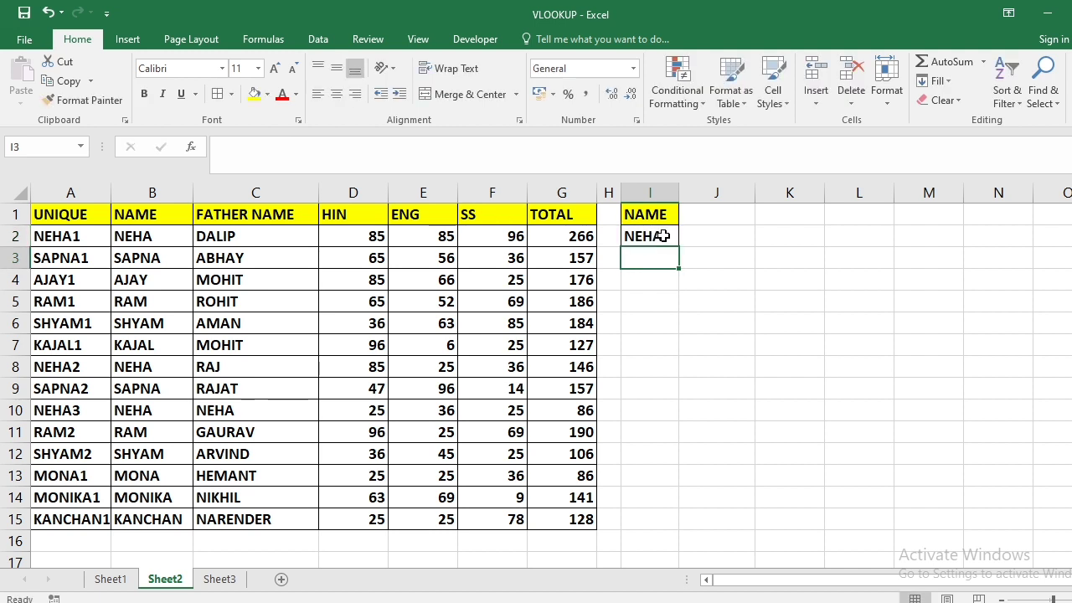
{"action": "left_click_drag", "start_coordinate": [711, 328], "coordinate": [1021, 388]}
{"action": "left_click", "coordinate": [668, 238]}
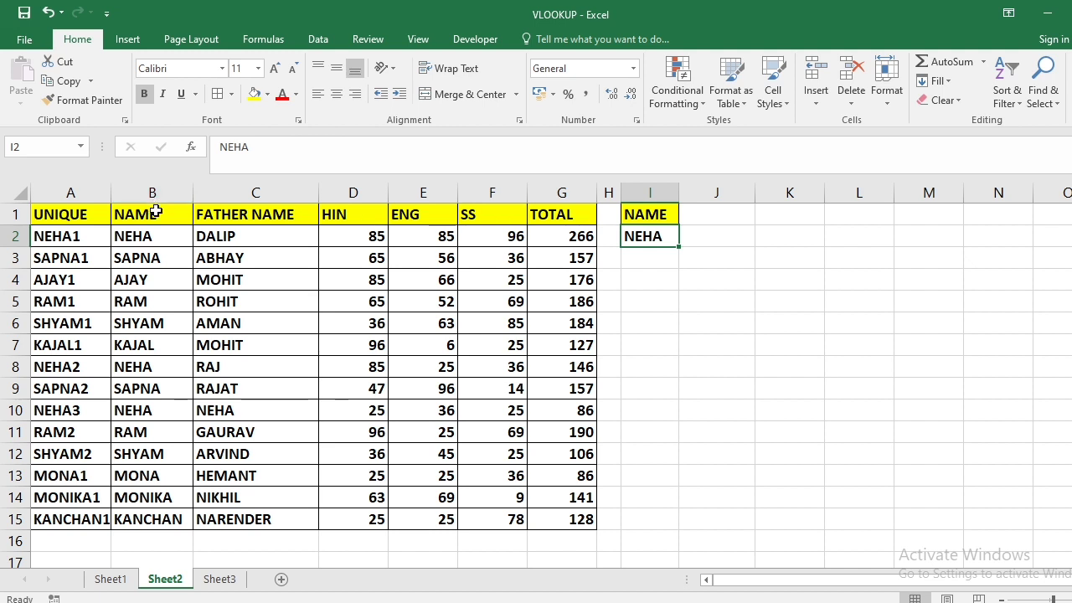
Copy the headers NAME through TOTAL from B1:G1 to the results area starting at J5
{"action": "left_click_drag", "start_coordinate": [150, 212], "coordinate": [564, 206]}
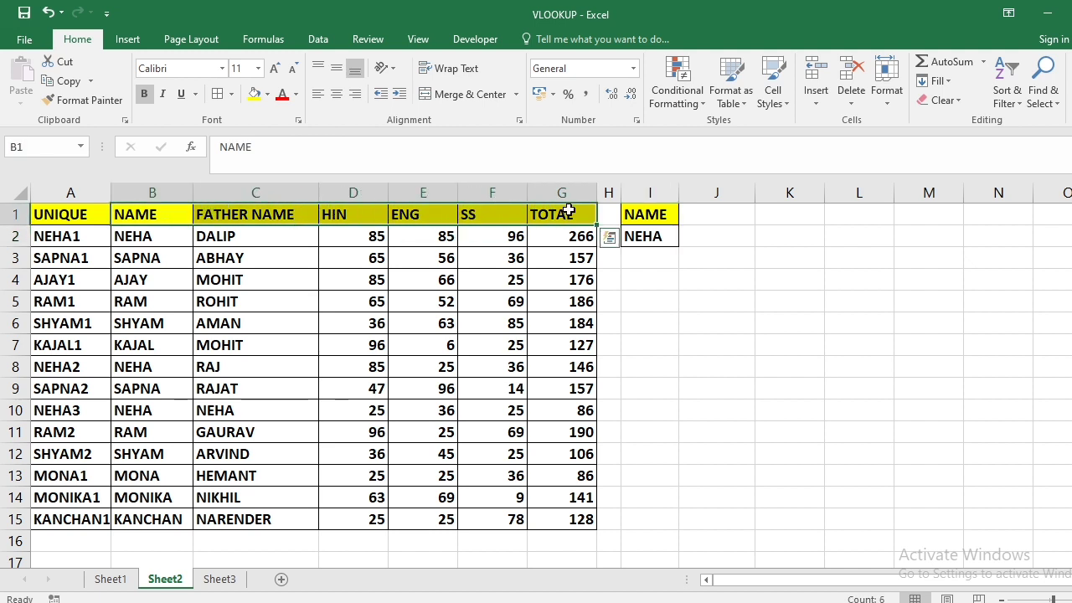
{"action": "key", "text": "ctrl+c"}
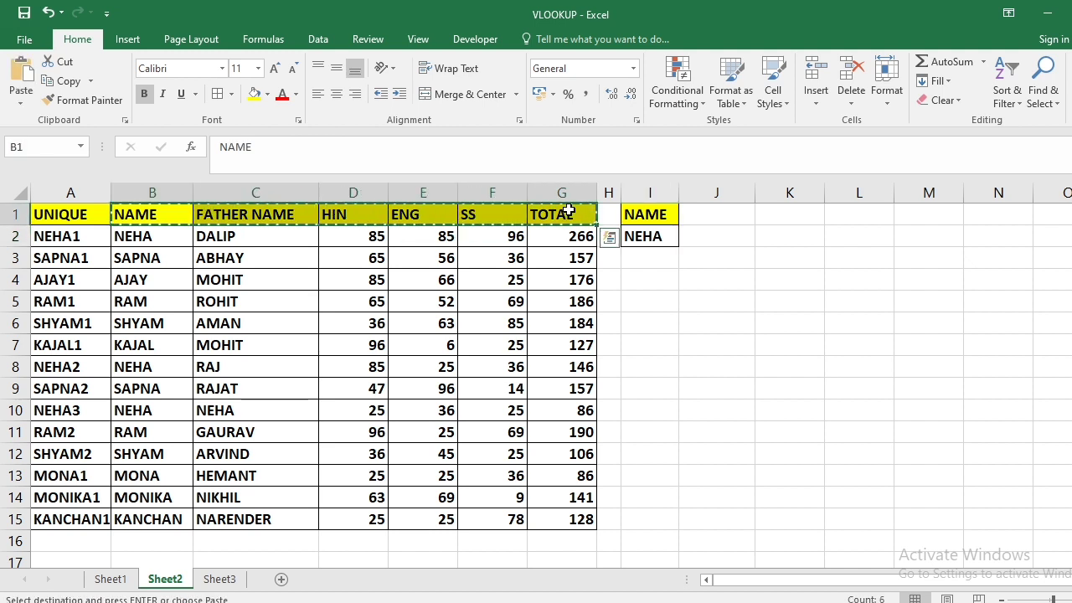
{"action": "left_click", "coordinate": [722, 300]}
{"action": "key", "text": "ctrl+v"}
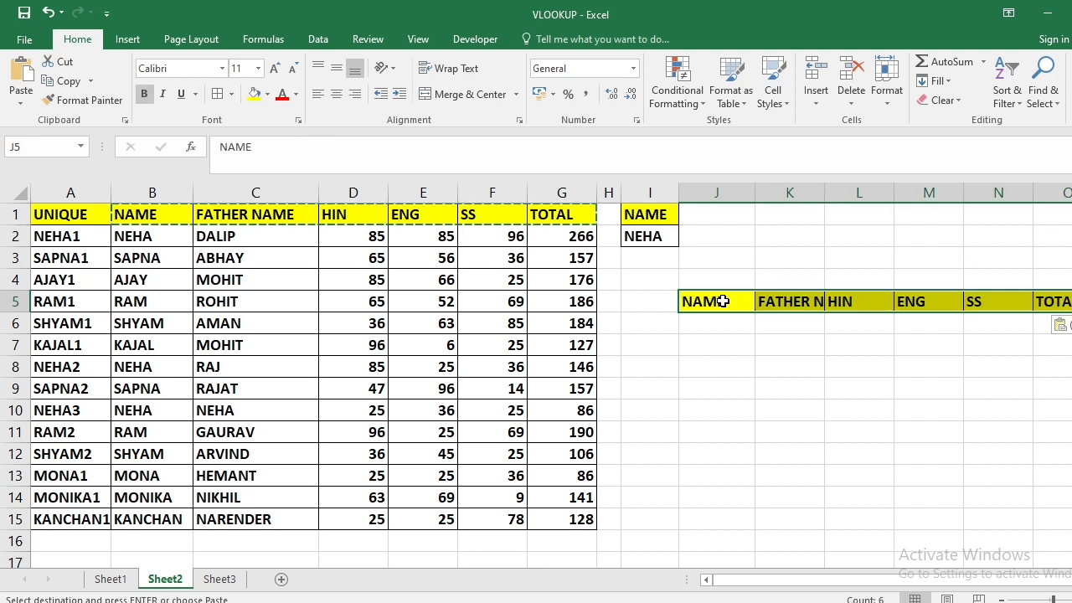
{"action": "left_click", "coordinate": [737, 349]}
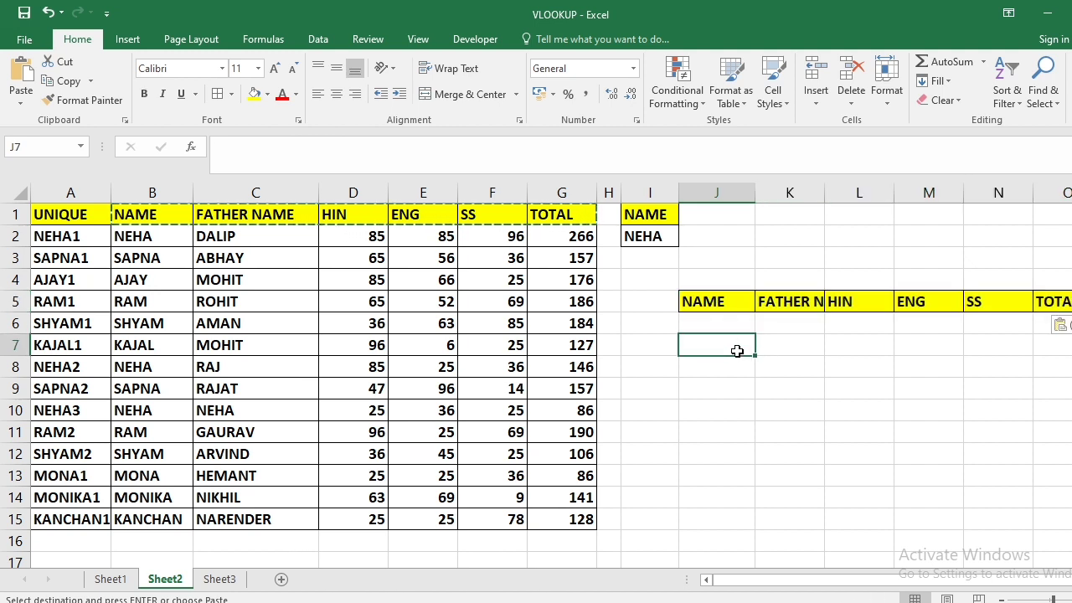
Widen column K to fit the FATHER NAME header, end the copy mode and narrow column N
{"action": "left_click_drag", "start_coordinate": [820, 195], "coordinate": [863, 193]}
{"action": "left_click", "coordinate": [899, 482]}
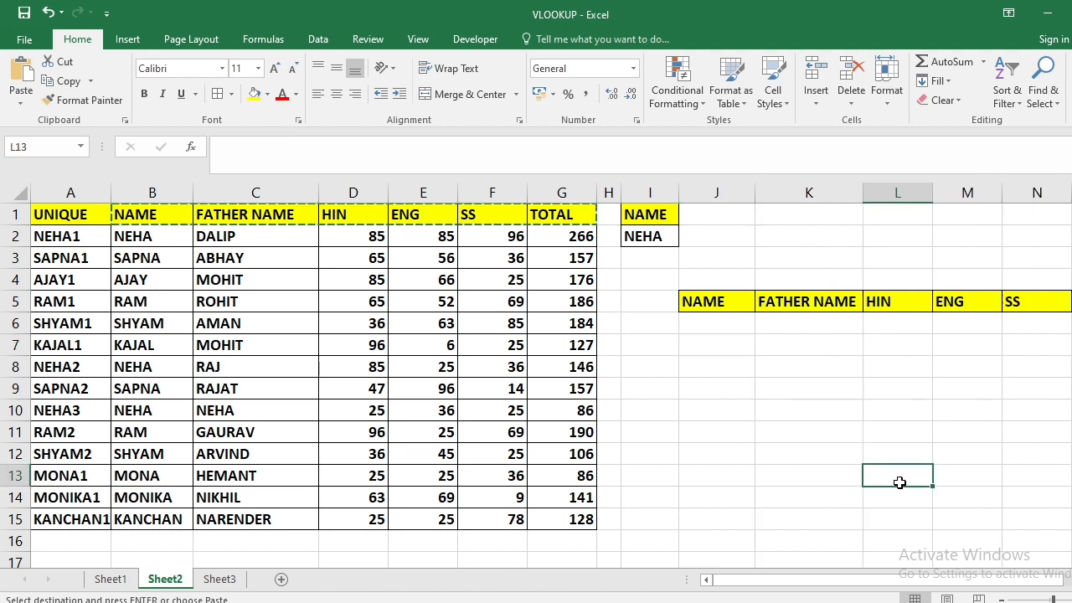
{"action": "key", "text": "Escape"}
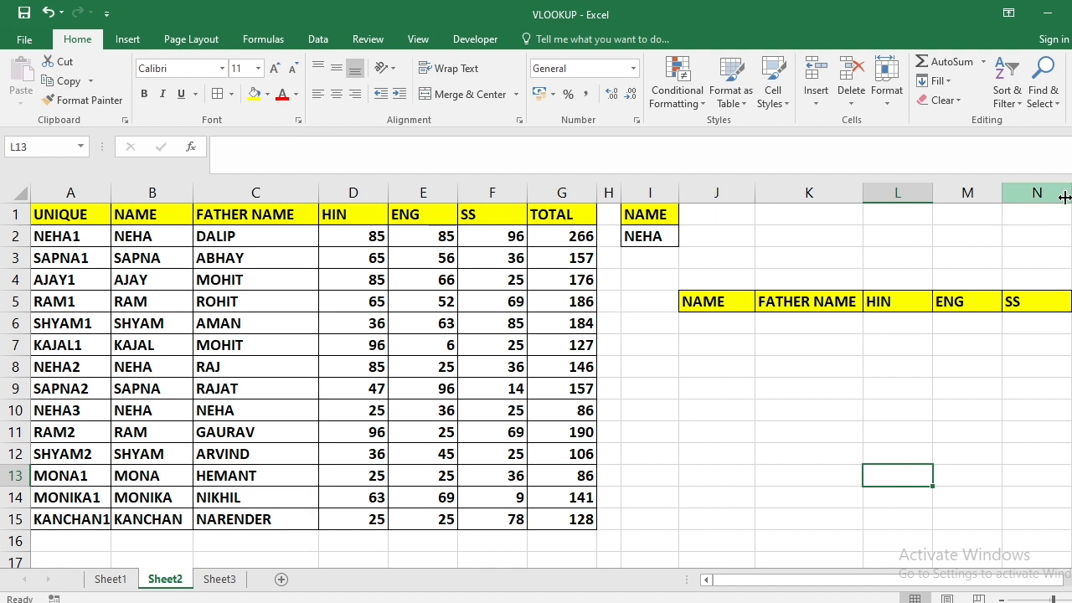
{"action": "left_click_drag", "start_coordinate": [1066, 198], "coordinate": [1048, 203]}
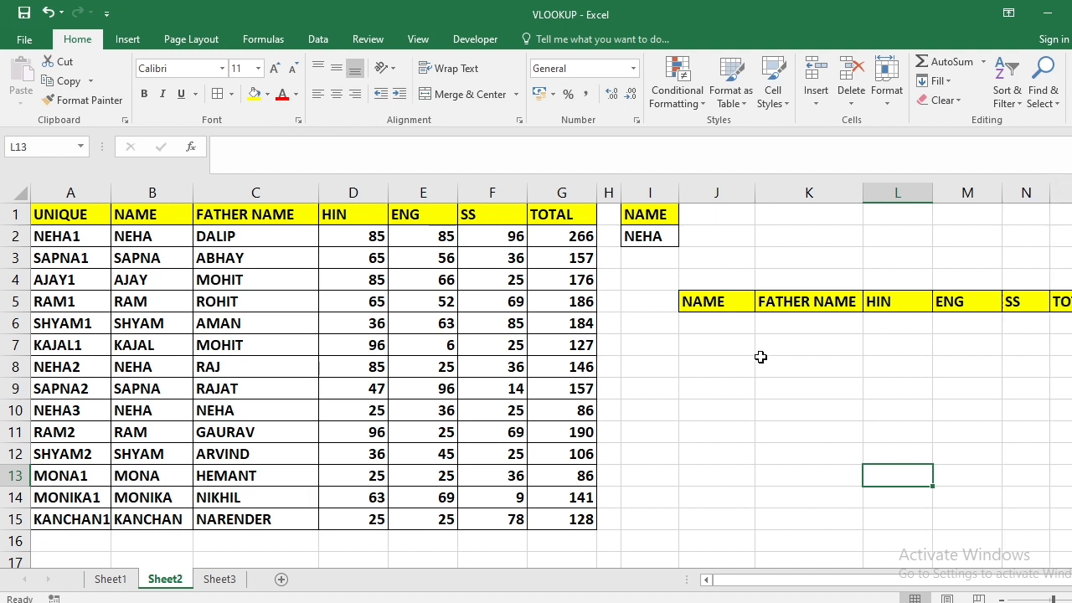
Start a VLOOKUP formula in J6 with I2&1 as the lookup value
{"action": "left_click", "coordinate": [731, 328]}
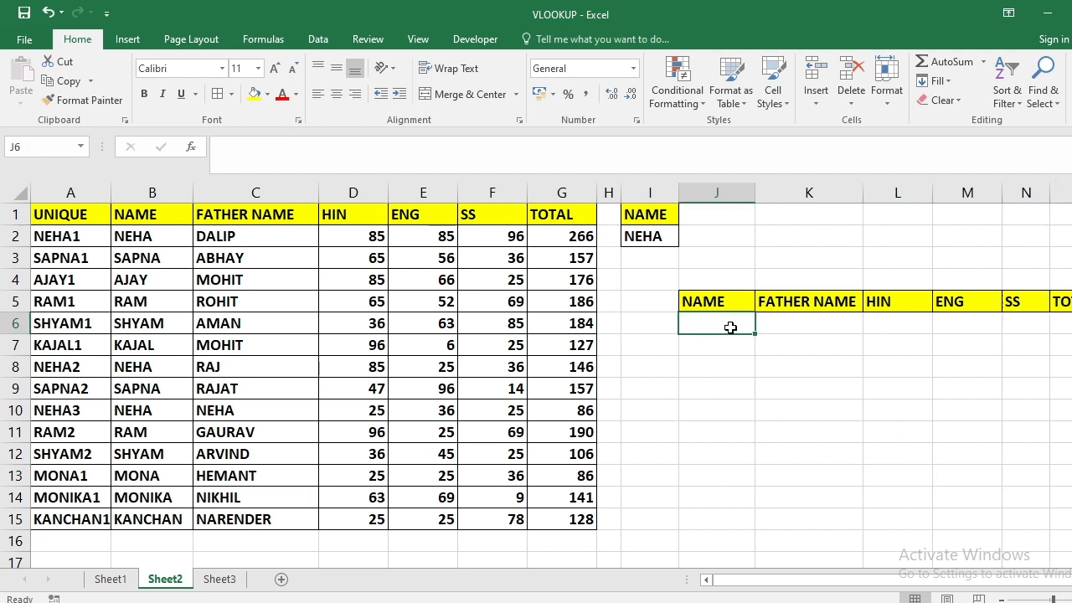
{"action": "type", "text": "=VLOOKUP("}
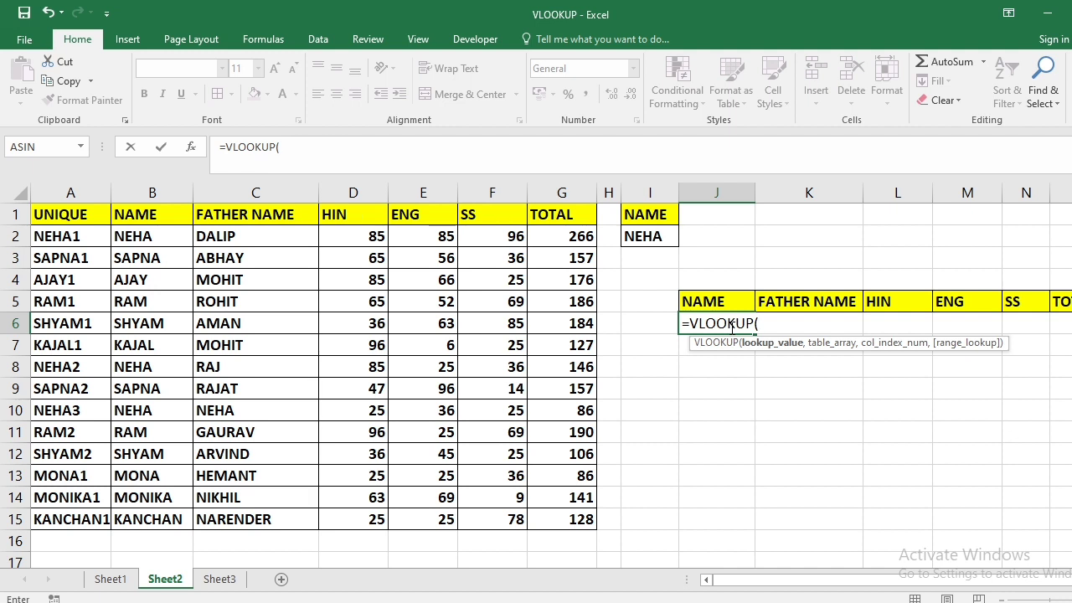
{"action": "left_click", "coordinate": [626, 238]}
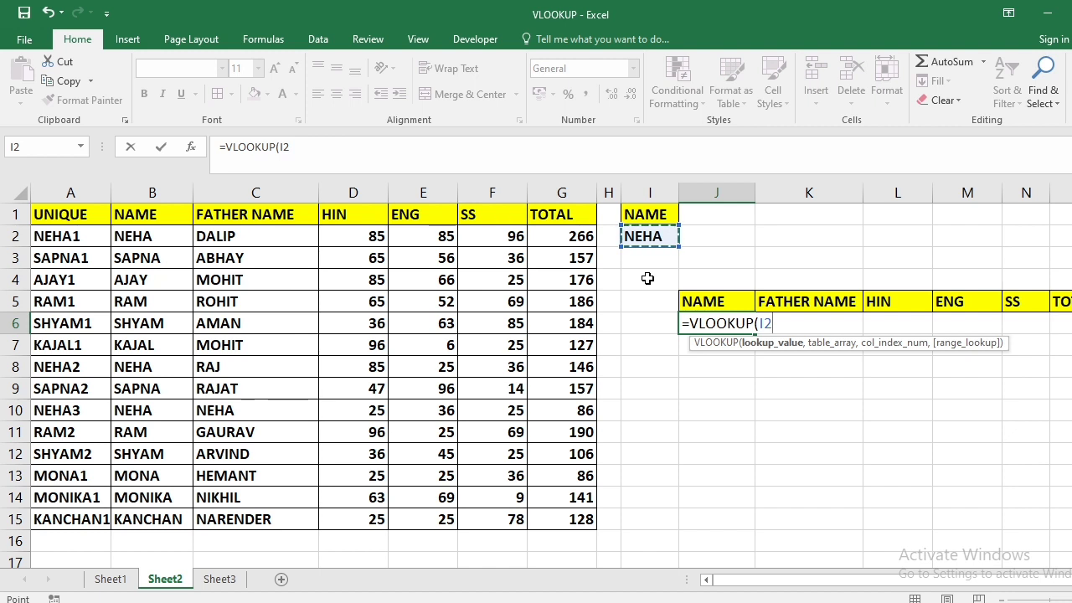
{"action": "type", "text": "&"}
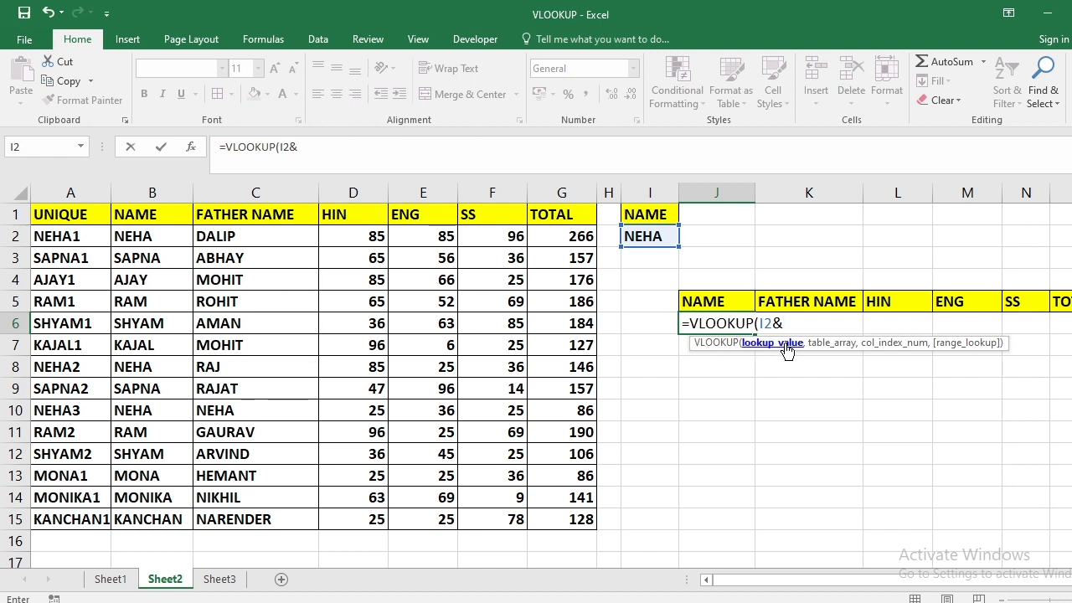
{"action": "type", "text": "1,"}
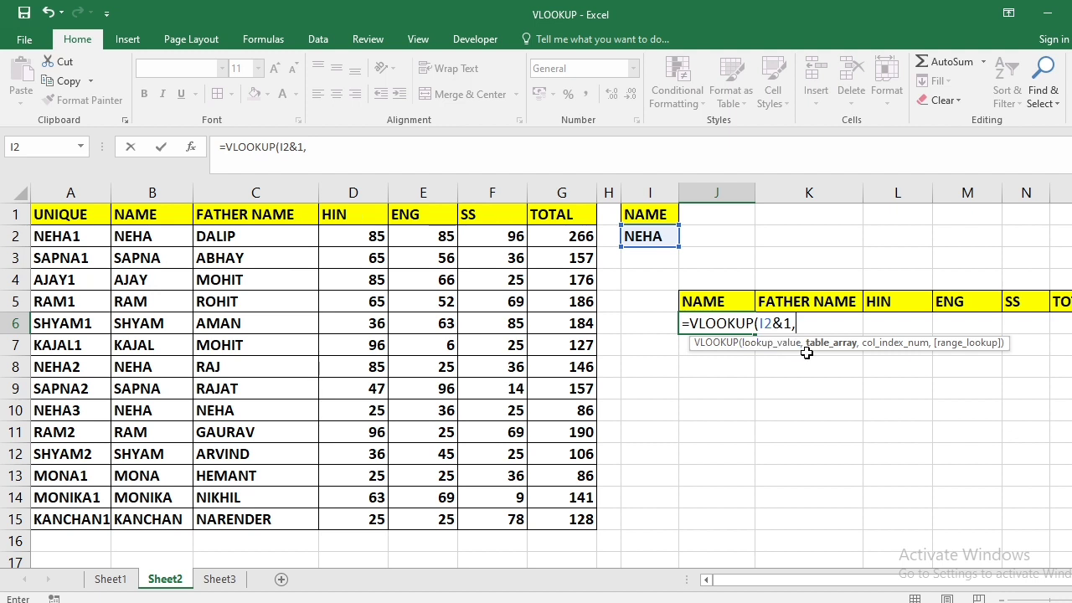
Add the data table as the VLOOKUP's table array in J6 with absolute references, $A$1:$G$15
{"action": "left_click_drag", "start_coordinate": [87, 216], "coordinate": [597, 528]}
{"action": "left_click", "coordinate": [793, 323]}
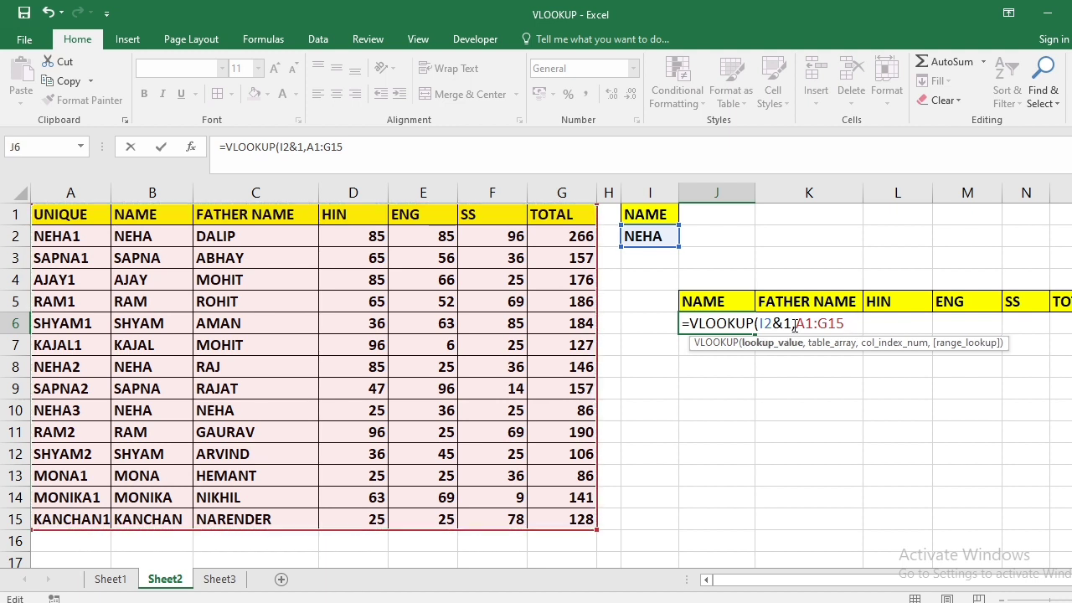
{"action": "type", "text": "$"}
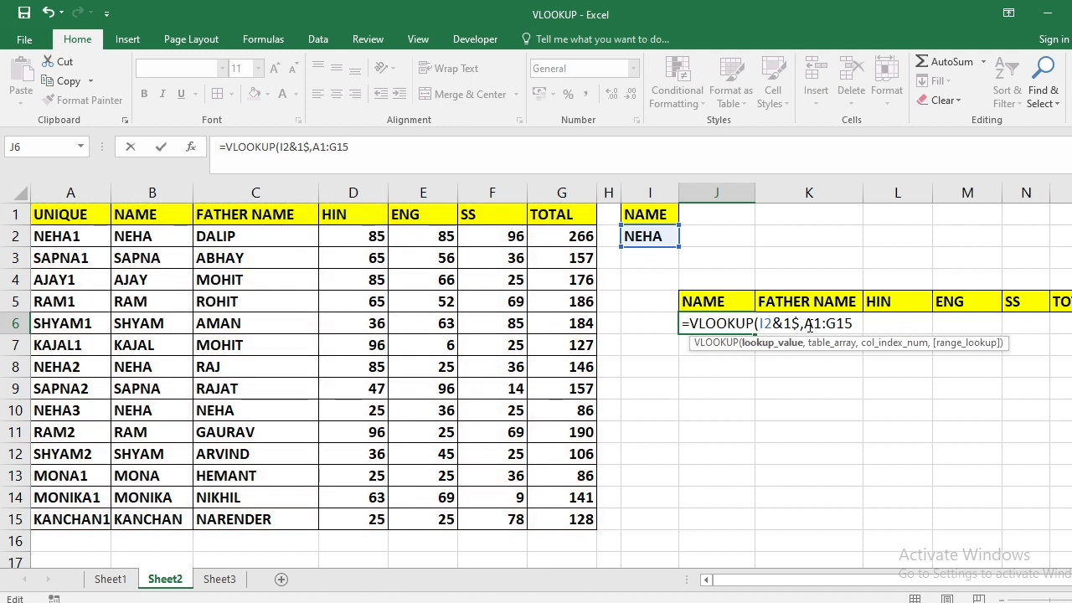
{"action": "key", "text": "BackSpace"}
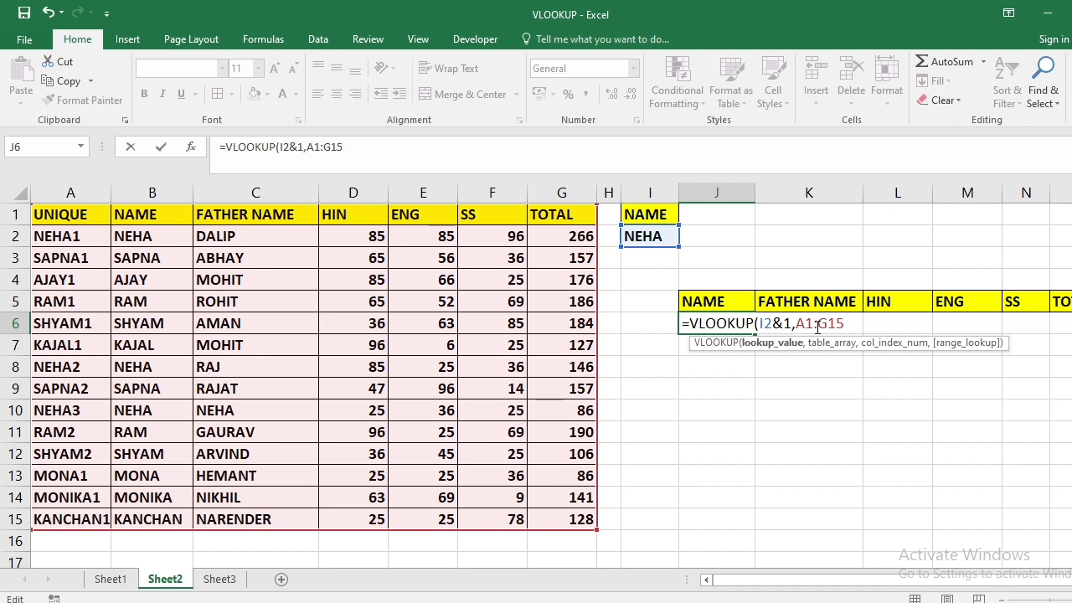
{"action": "left_click", "coordinate": [799, 324]}
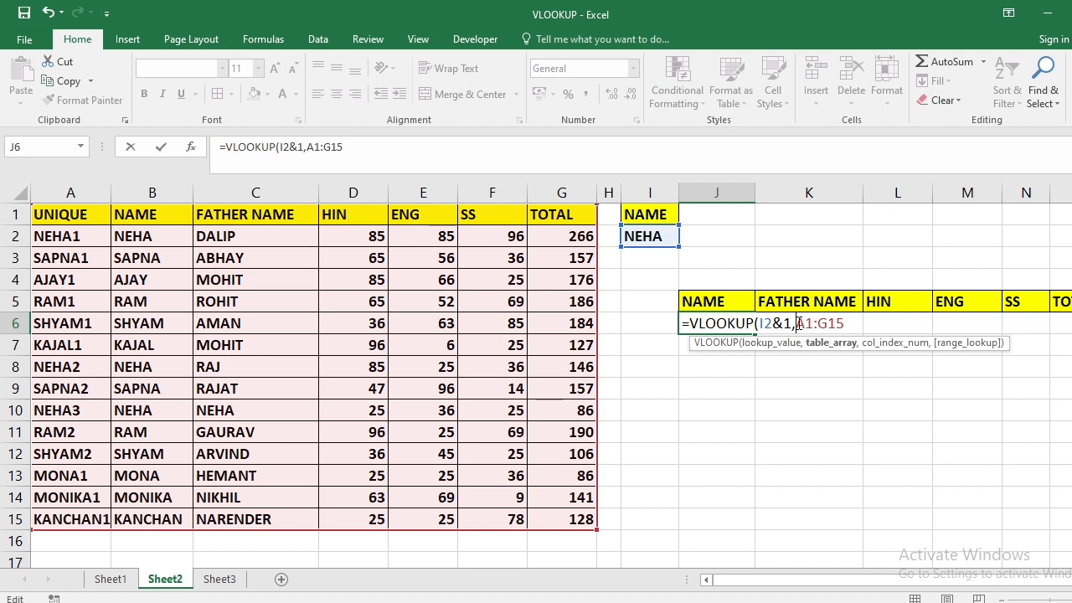
{"action": "type", "text": "$A"}
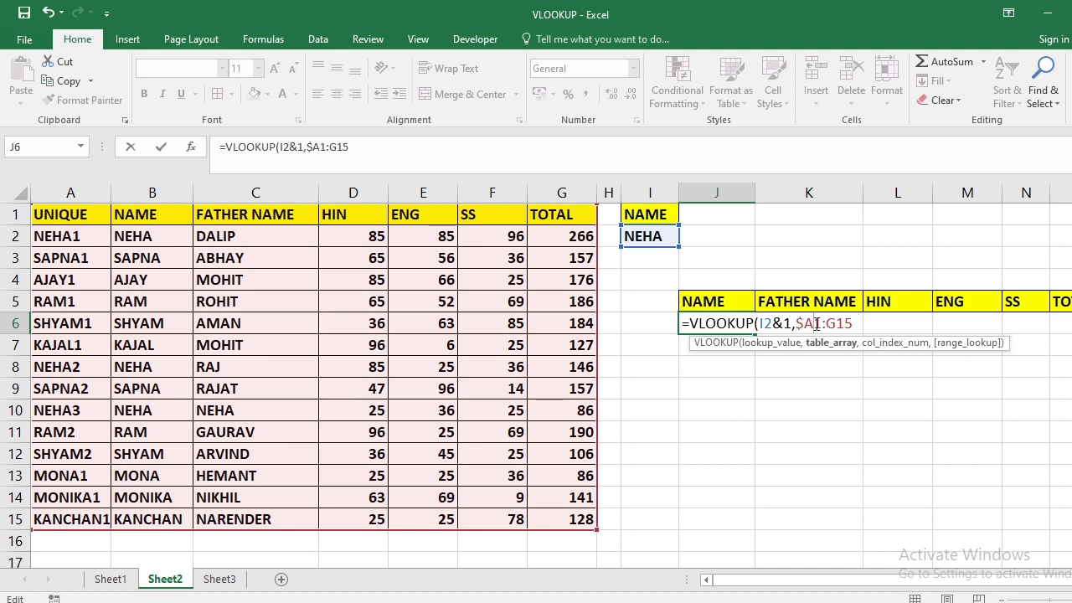
{"action": "type", "text": "$"}
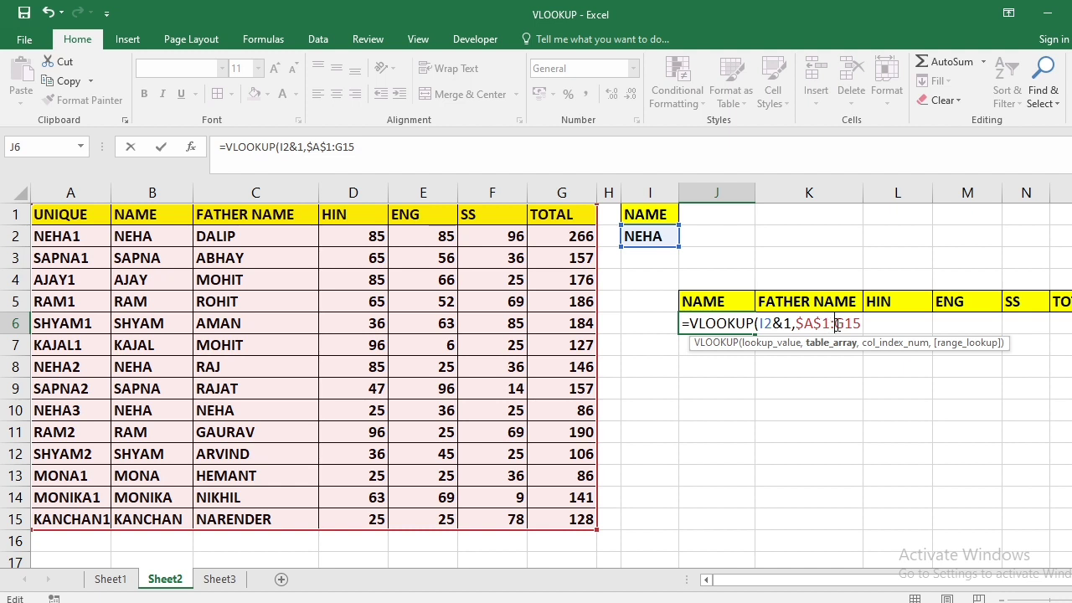
{"action": "left_click", "coordinate": [836, 324]}
{"action": "type", "text": "$"}
{"action": "left_click", "coordinate": [854, 325]}
{"action": "type", "text": "$15"}
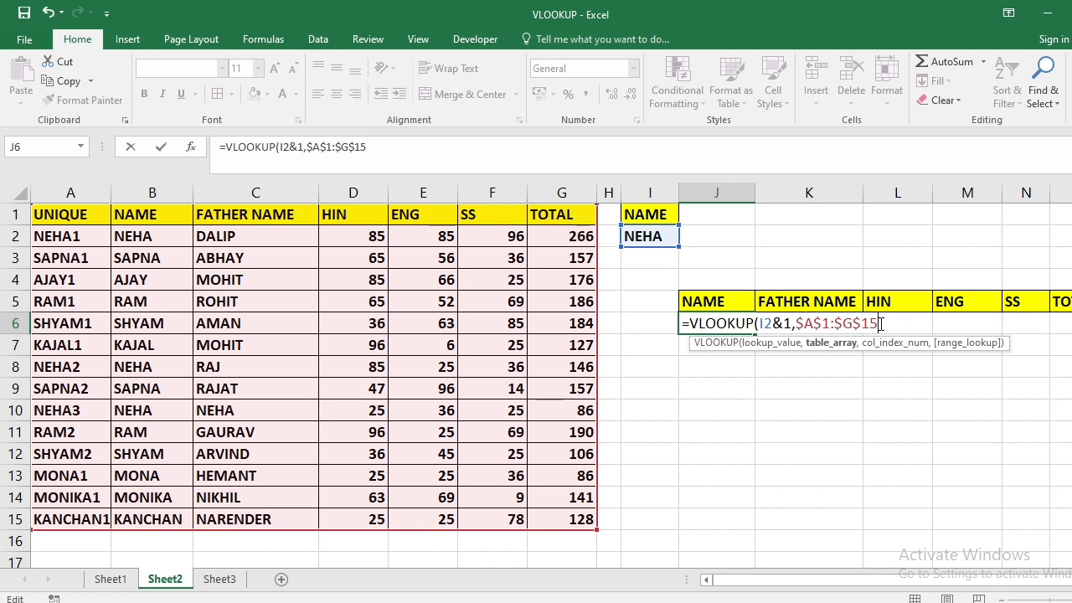
Complete the J6 formula with COLUMN()-8 as the column index and 0 for an exact match
{"action": "type", "text": ","}
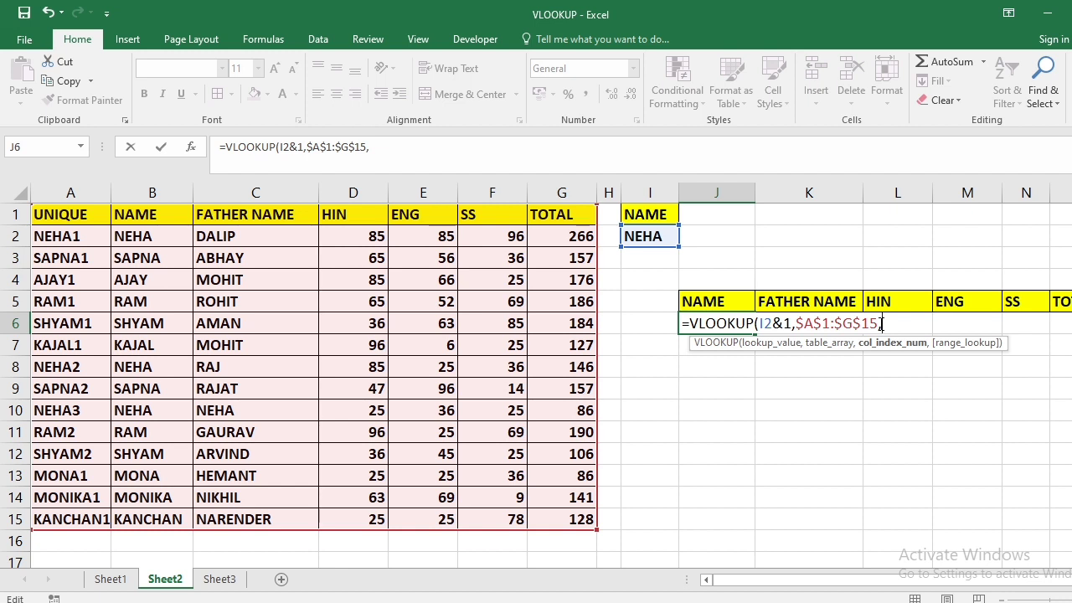
{"action": "type", "text": "COLU"}
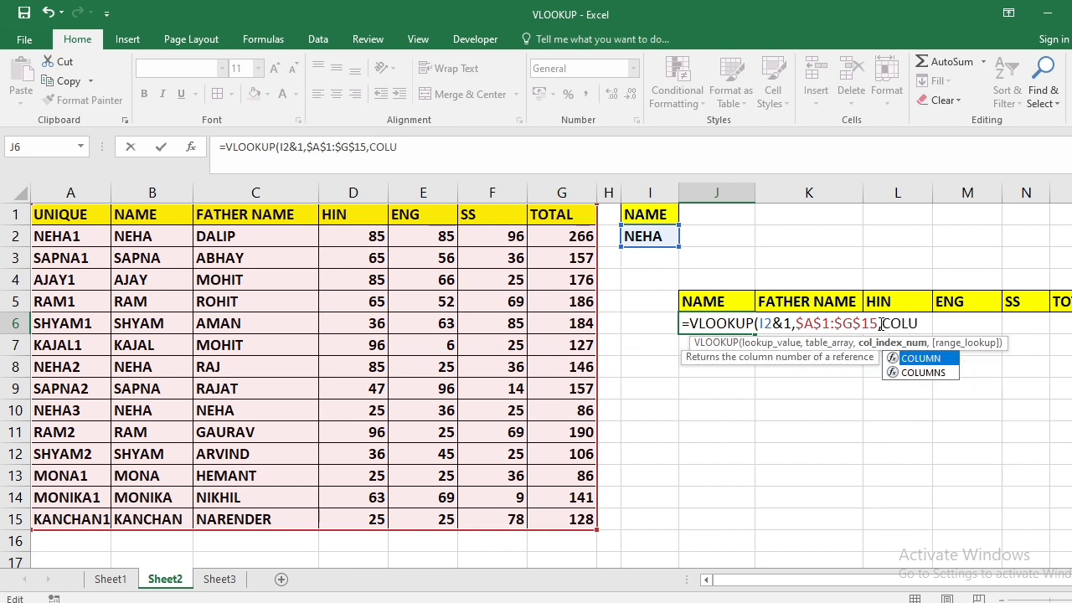
{"action": "key", "text": "Tab"}
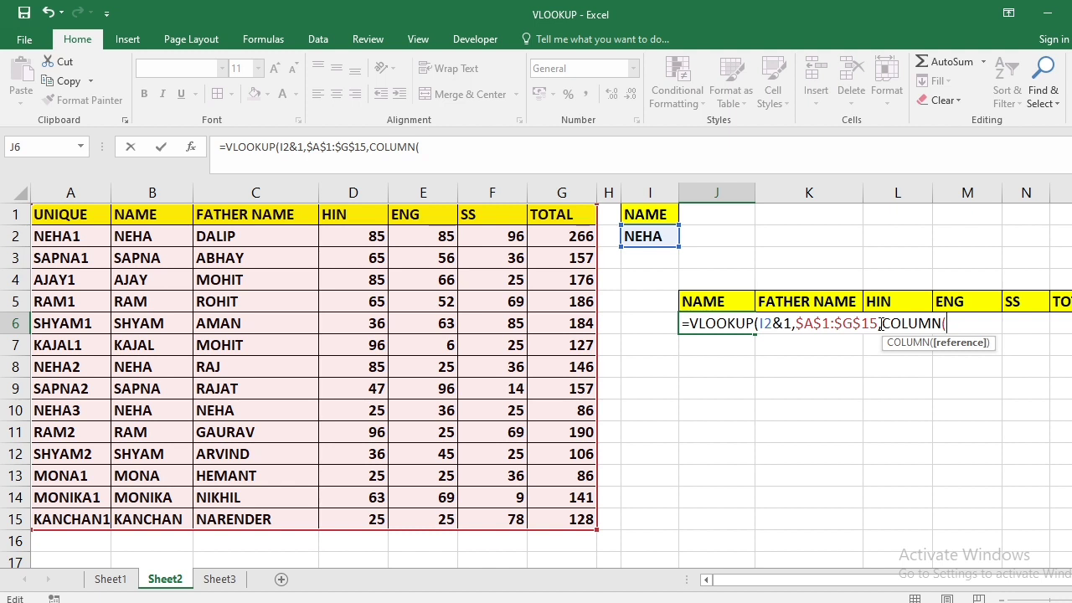
{"action": "type", "text": ")"}
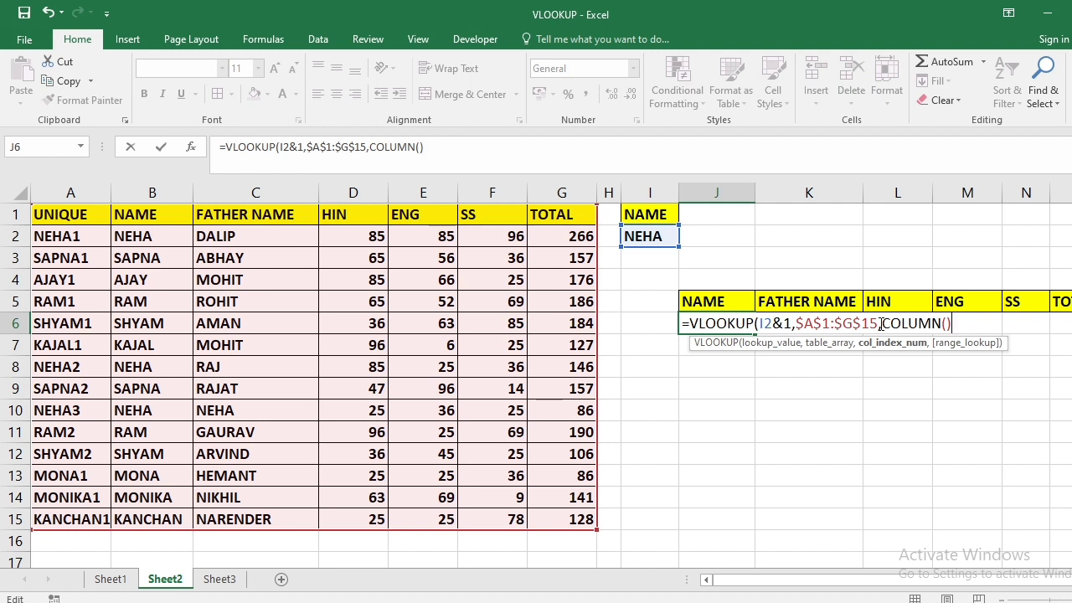
{"action": "type", "text": "-8"}
{"action": "type", "text": ","}
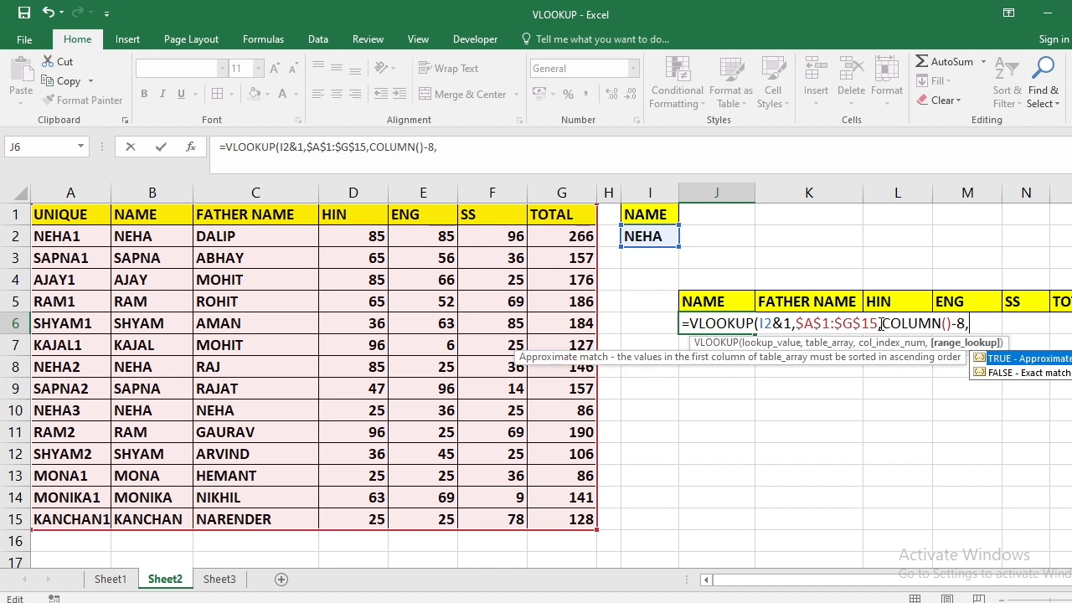
{"action": "type", "text": "0)"}
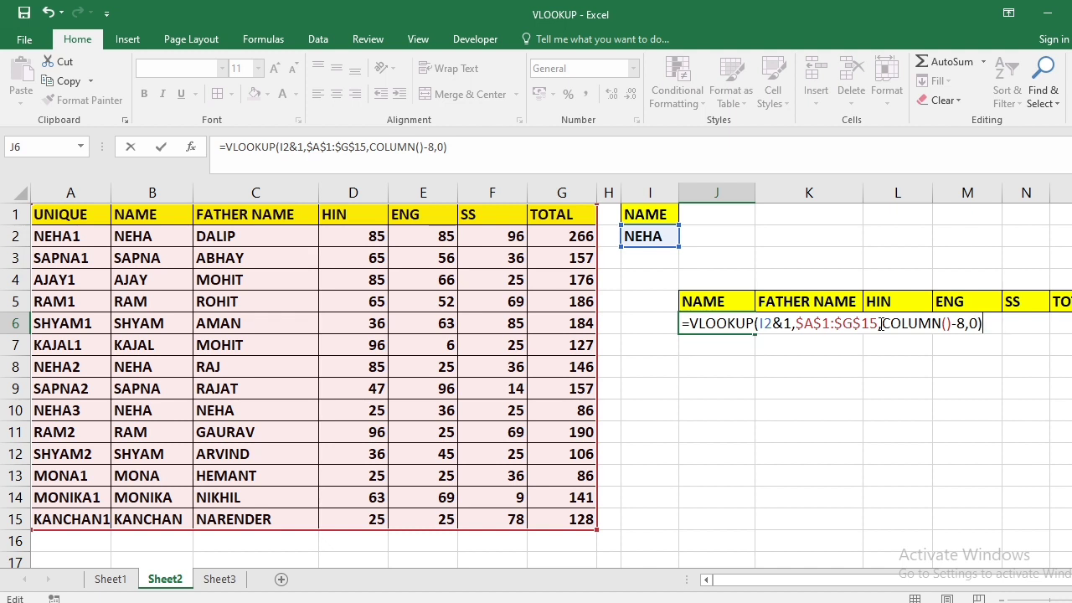
{"action": "key", "text": "Return"}
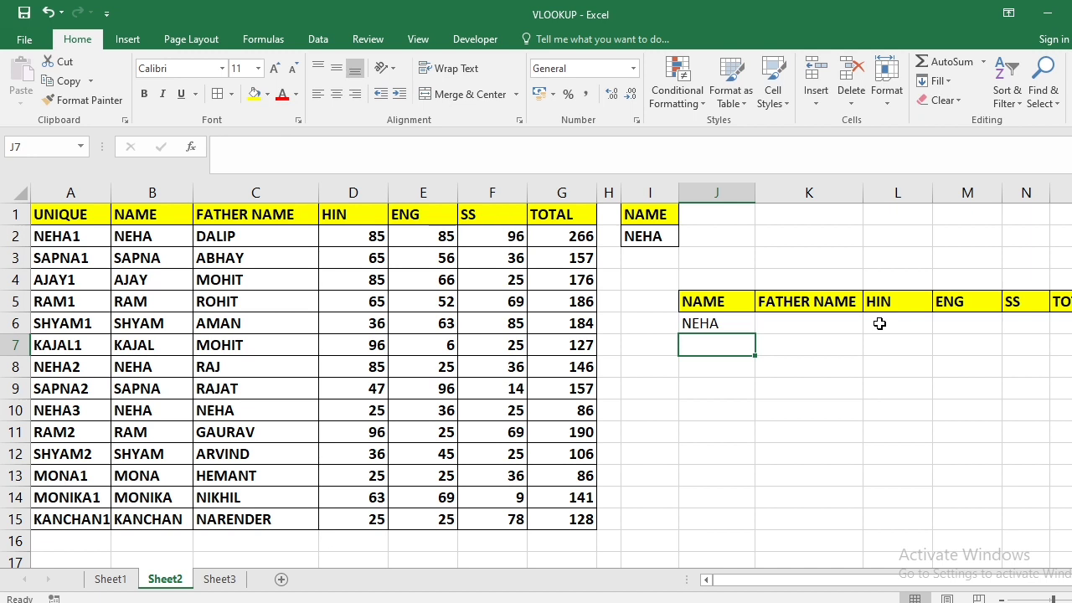
Try to fill the J6 formula across row 6 to the TOTAL column and compare the lookup references in J6 and K6
{"action": "key", "text": "Up"}
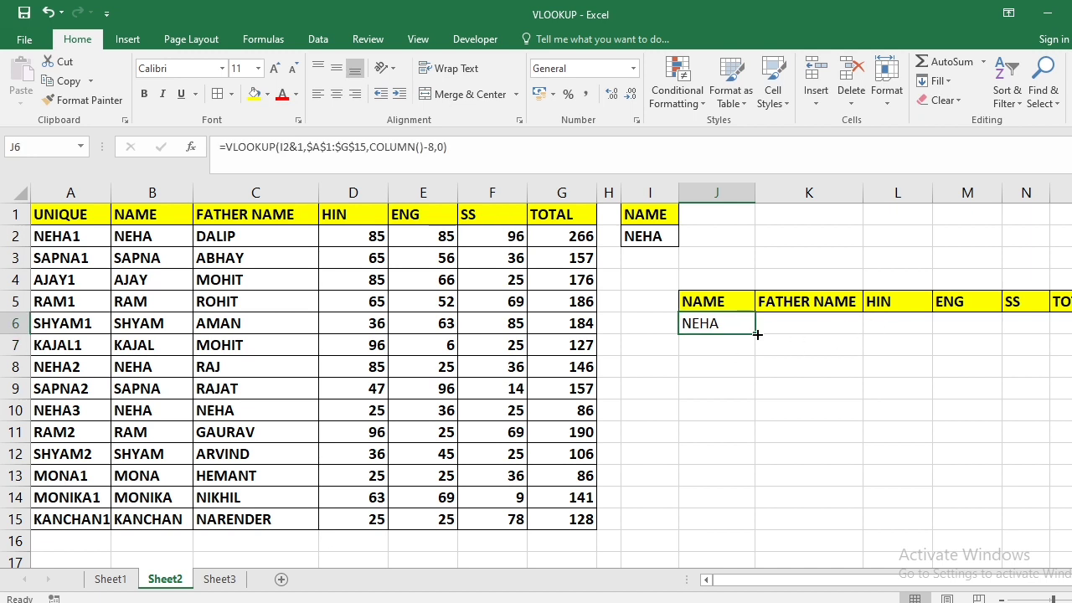
{"action": "left_click_drag", "start_coordinate": [763, 339], "coordinate": [1060, 381]}
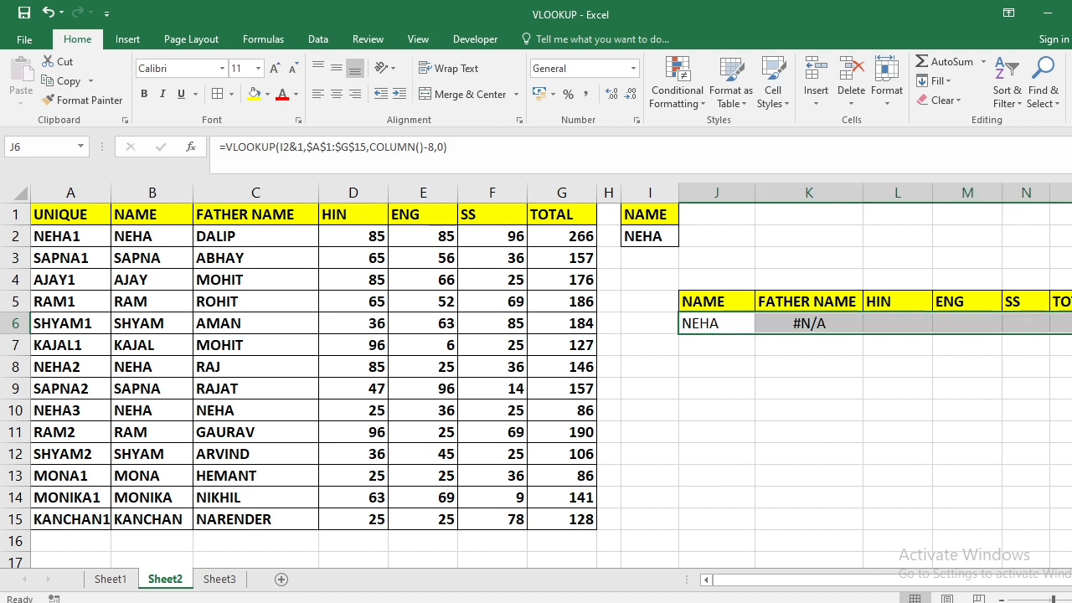
{"action": "left_click", "coordinate": [839, 323]}
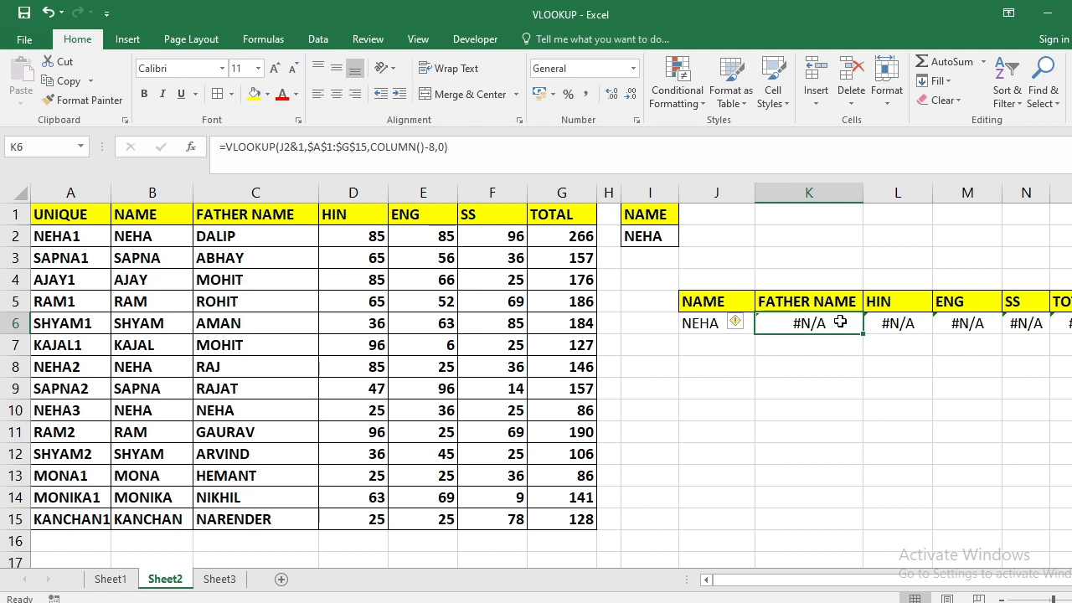
{"action": "left_click", "coordinate": [718, 323]}
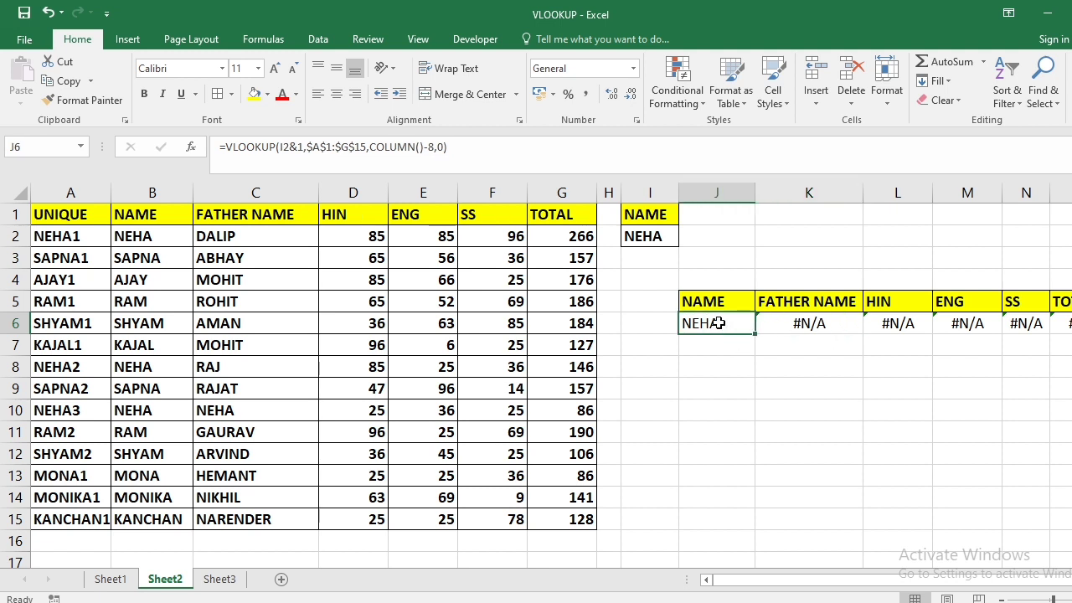
{"action": "left_click", "coordinate": [795, 323]}
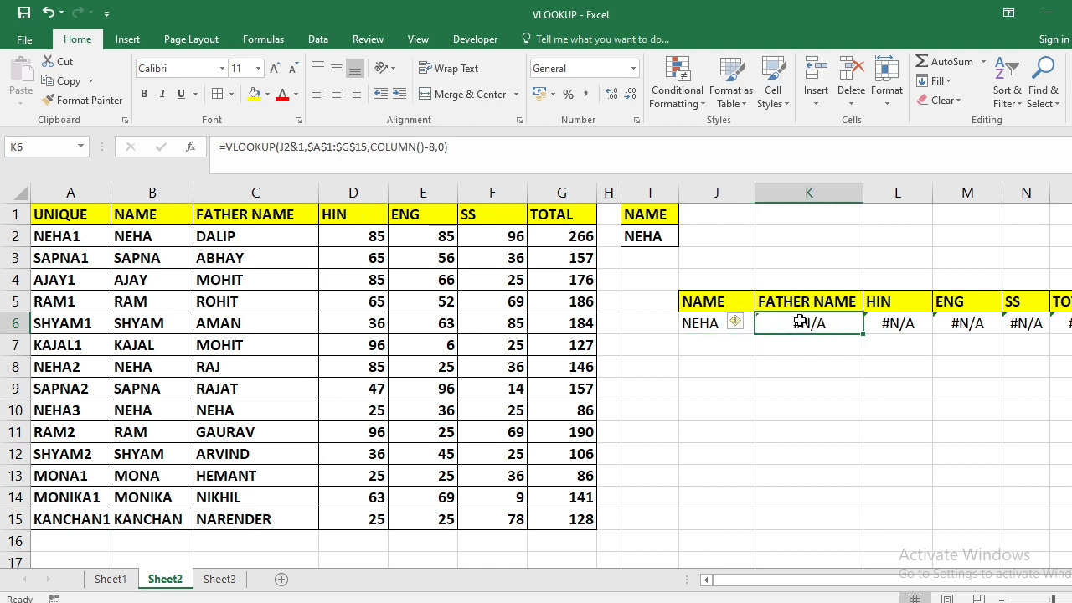
{"action": "left_click", "coordinate": [207, 238]}
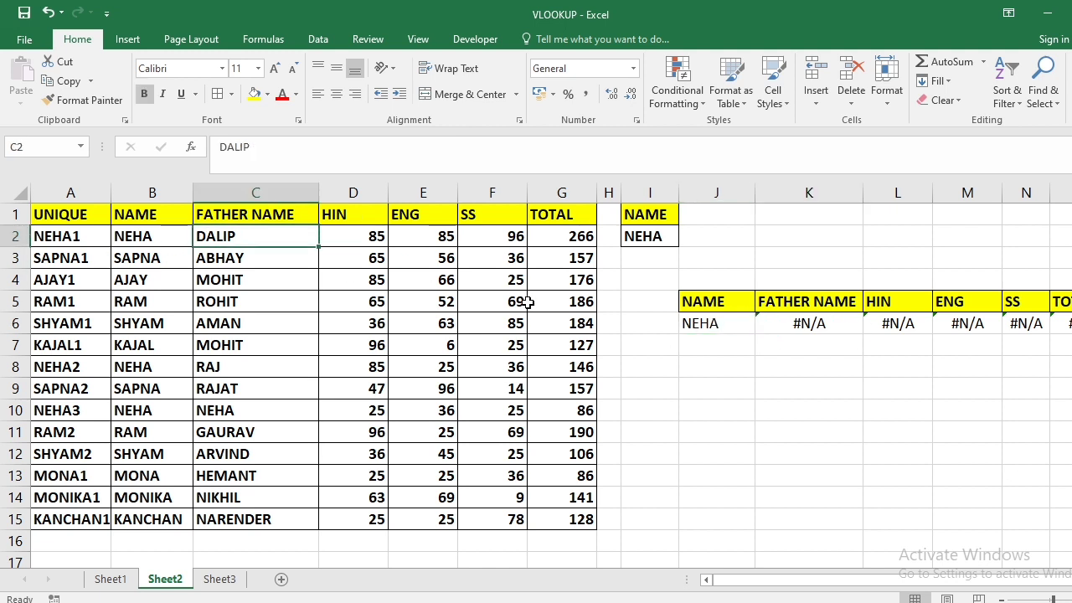
{"action": "double_click", "coordinate": [825, 323]}
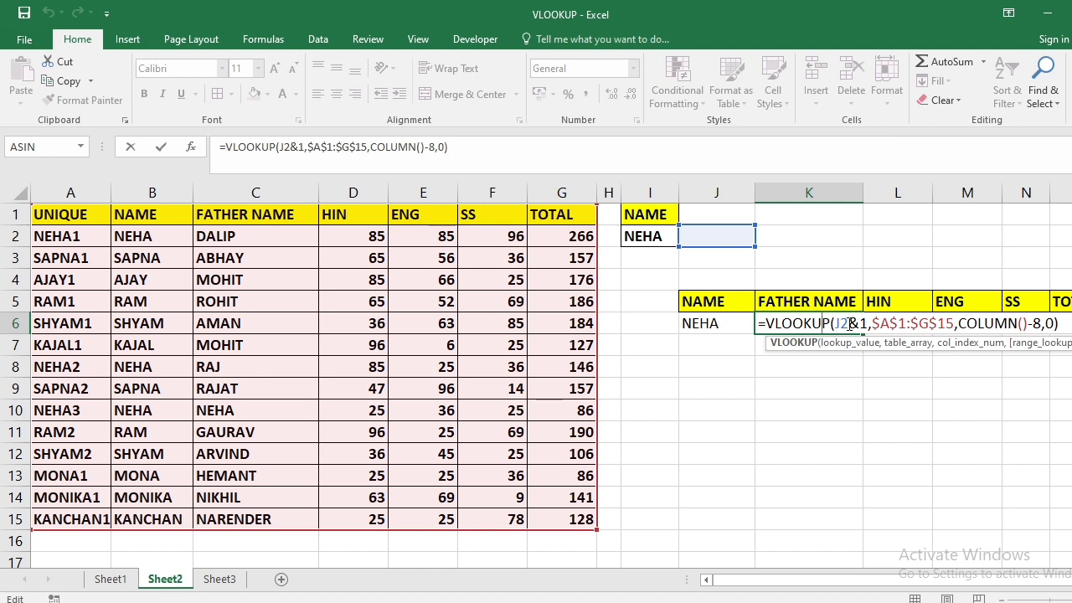
{"action": "key", "text": "Return"}
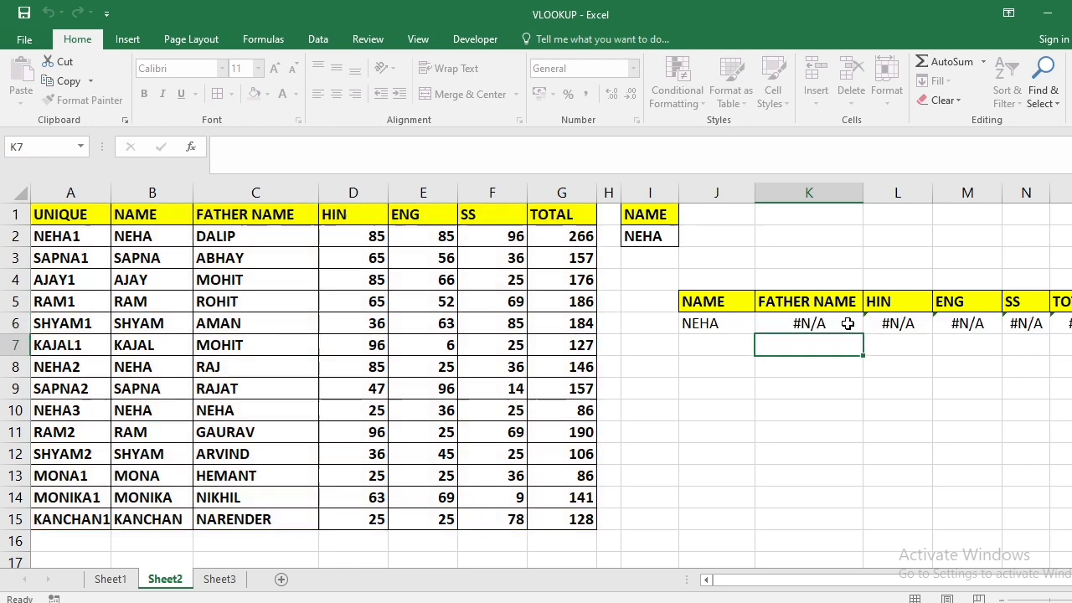
{"action": "key", "text": "Up"}
{"action": "key", "text": "Left"}
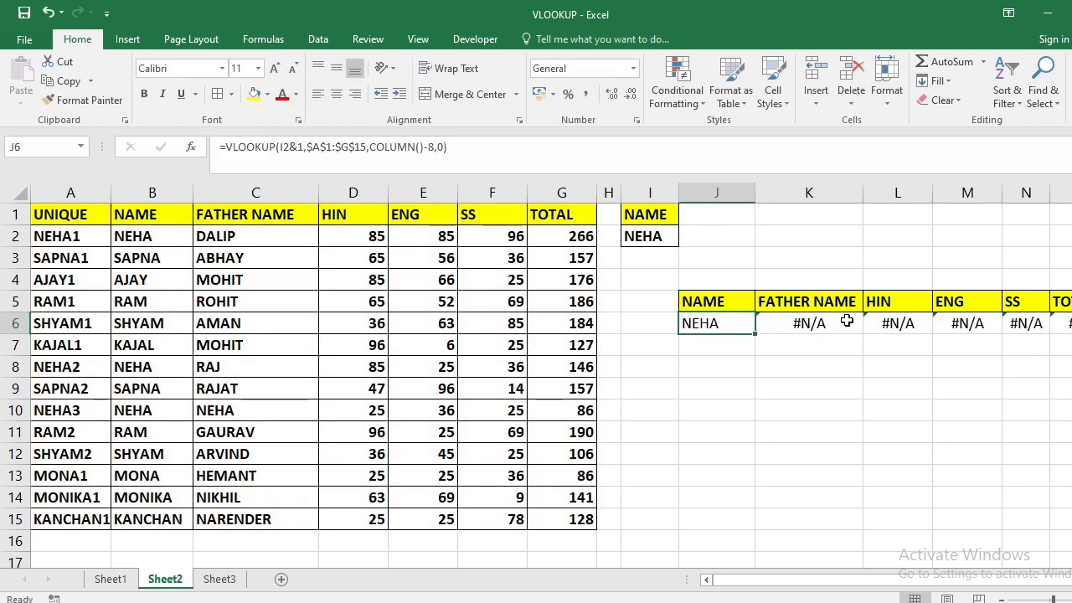
Make the lookup name reference in the J6 formula absolute as $I$2
{"action": "double_click", "coordinate": [725, 322]}
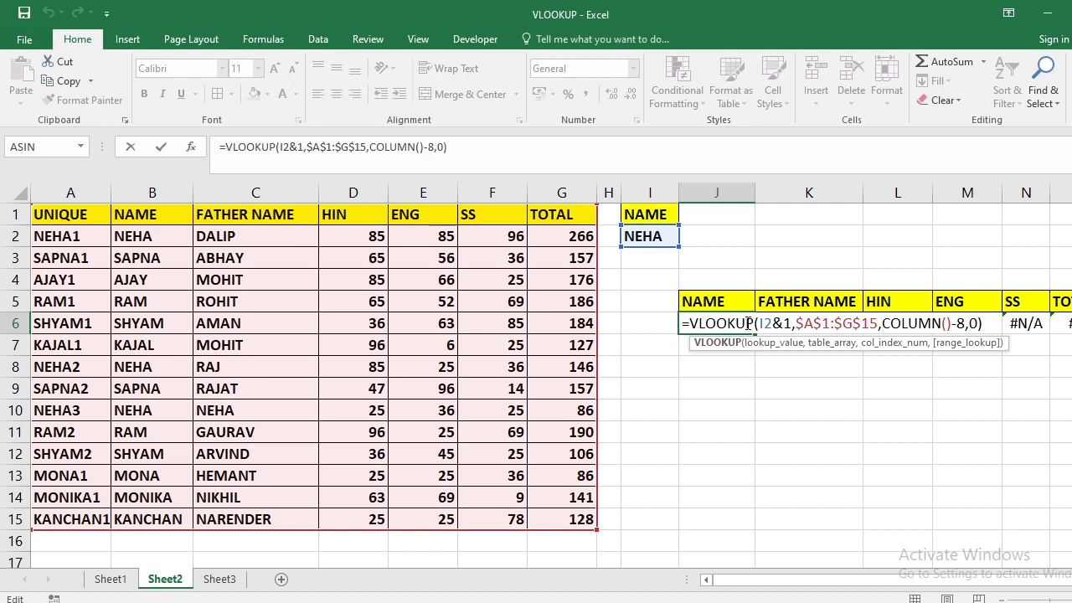
{"action": "left_click", "coordinate": [759, 324]}
{"action": "left_click", "coordinate": [758, 324]}
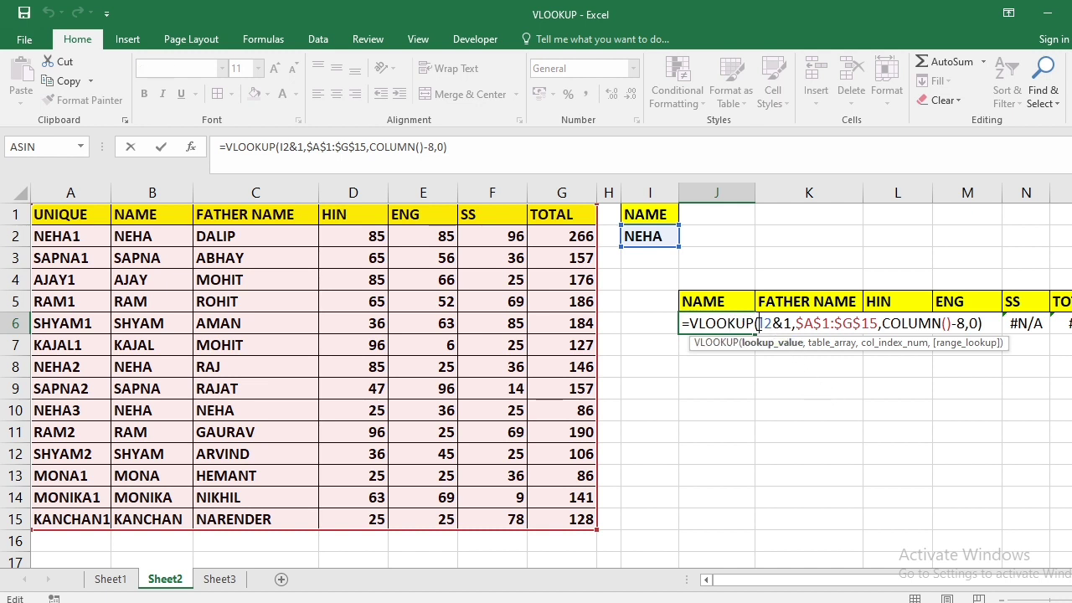
{"action": "type", "text": "$"}
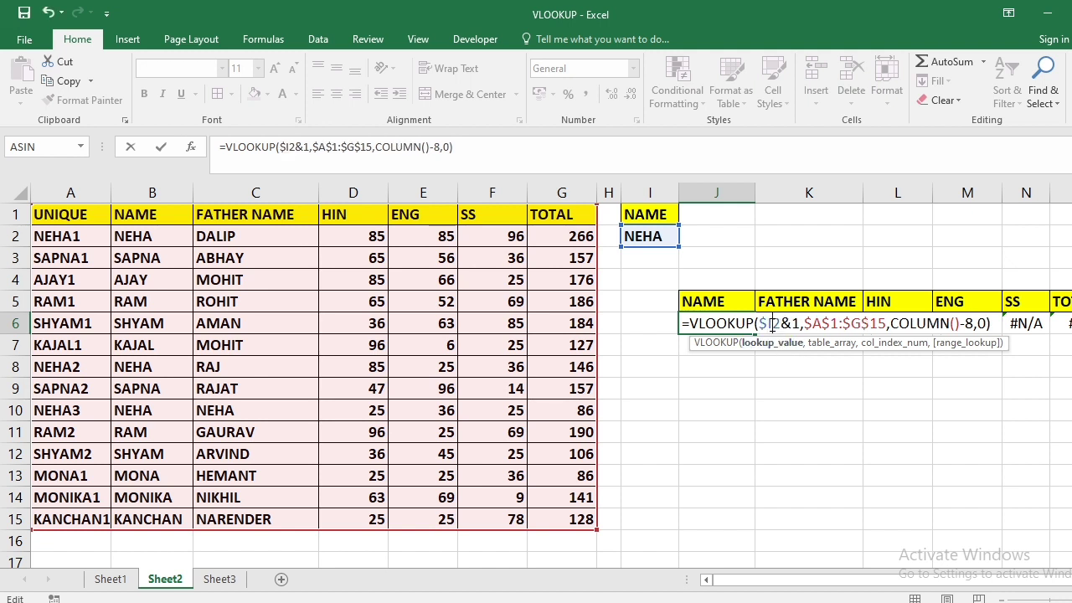
{"action": "left_click", "coordinate": [771, 324]}
{"action": "type", "text": "$"}
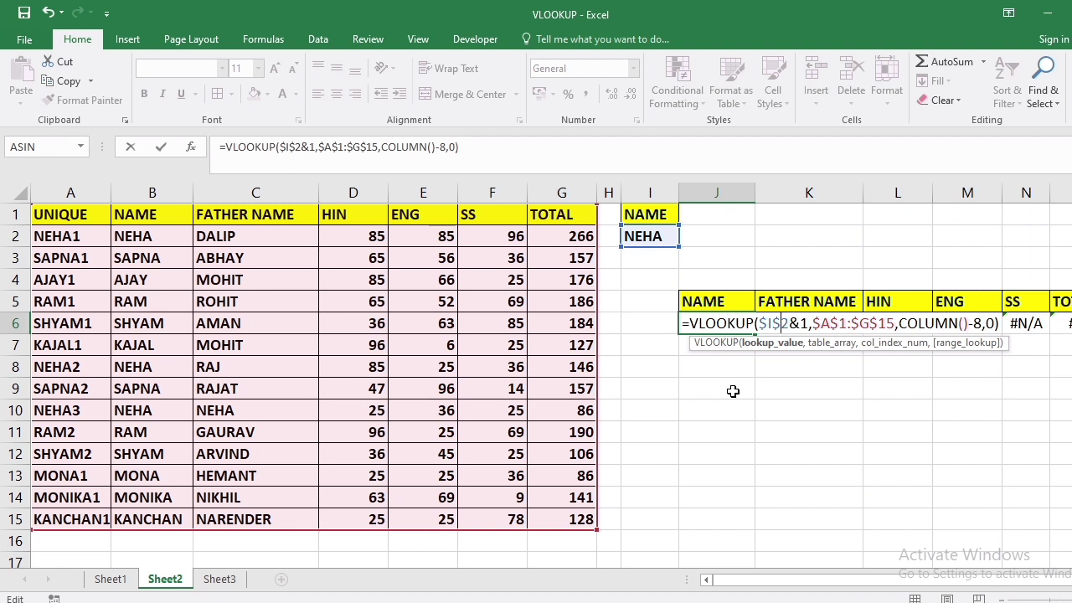
{"action": "key", "text": "Return"}
Fill the J6 formula across to the TOTAL column and down through row 11
{"action": "left_click", "coordinate": [736, 325]}
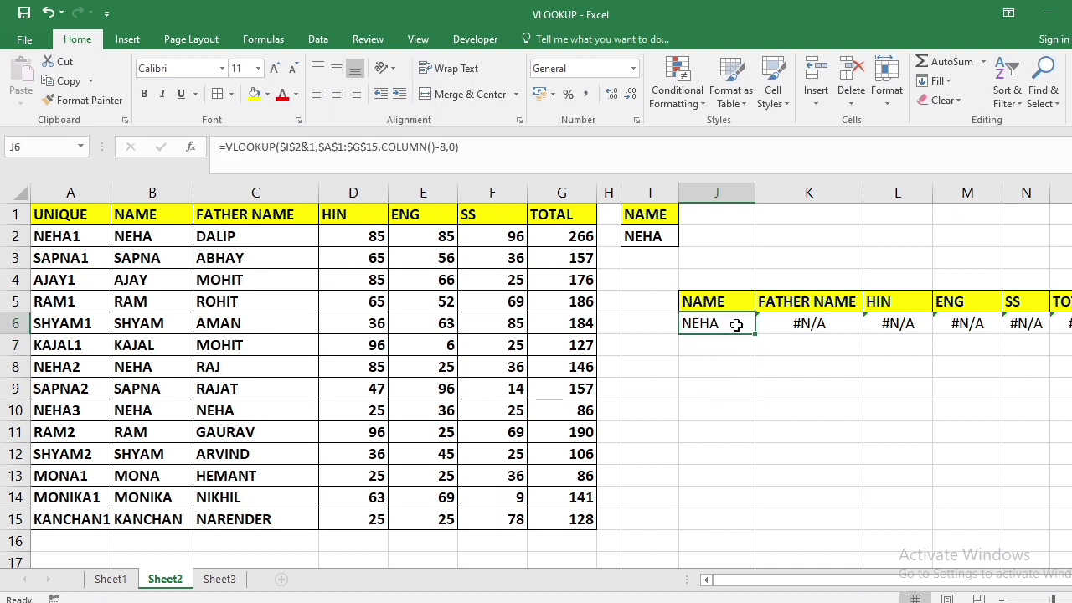
{"action": "left_click_drag", "start_coordinate": [754, 333], "coordinate": [1059, 333]}
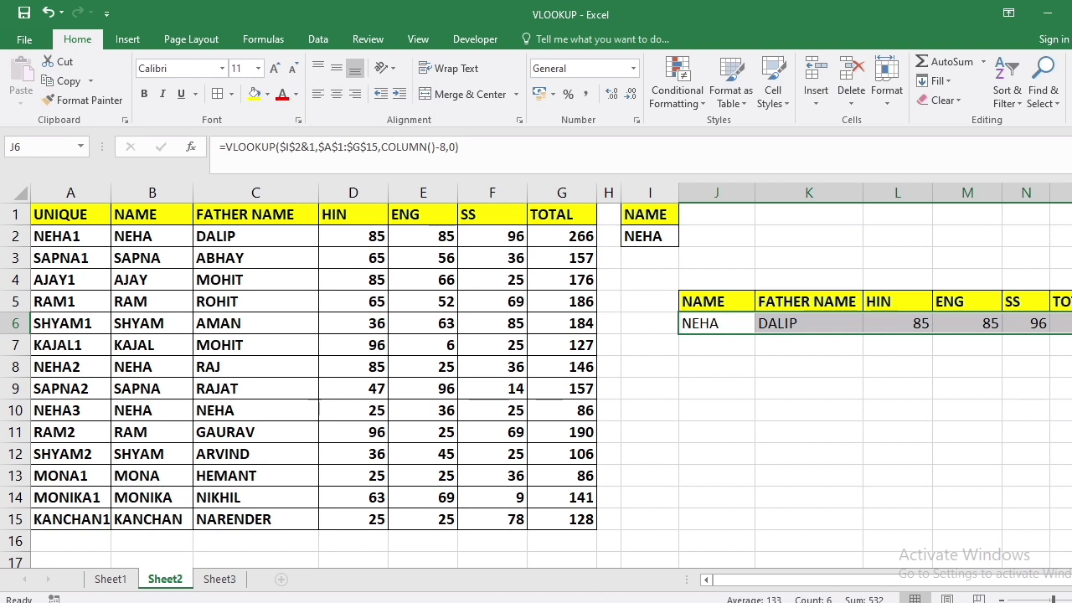
{"action": "left_click_drag", "start_coordinate": [1071, 333], "coordinate": [1071, 437]}
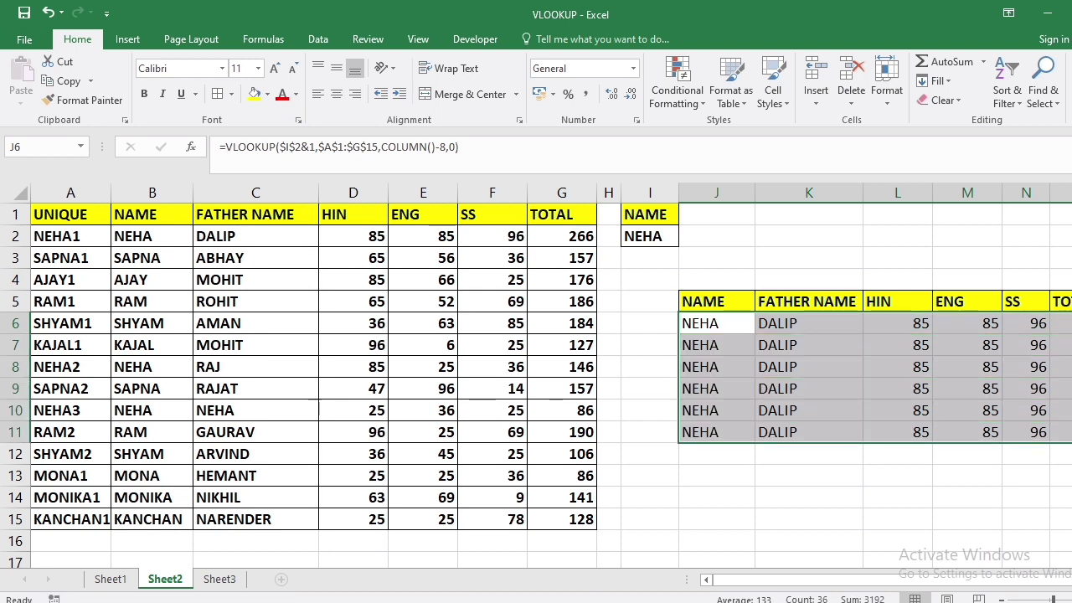
{"action": "left_click_drag", "start_coordinate": [733, 345], "coordinate": [1065, 433]}
{"action": "left_click", "coordinate": [995, 493]}
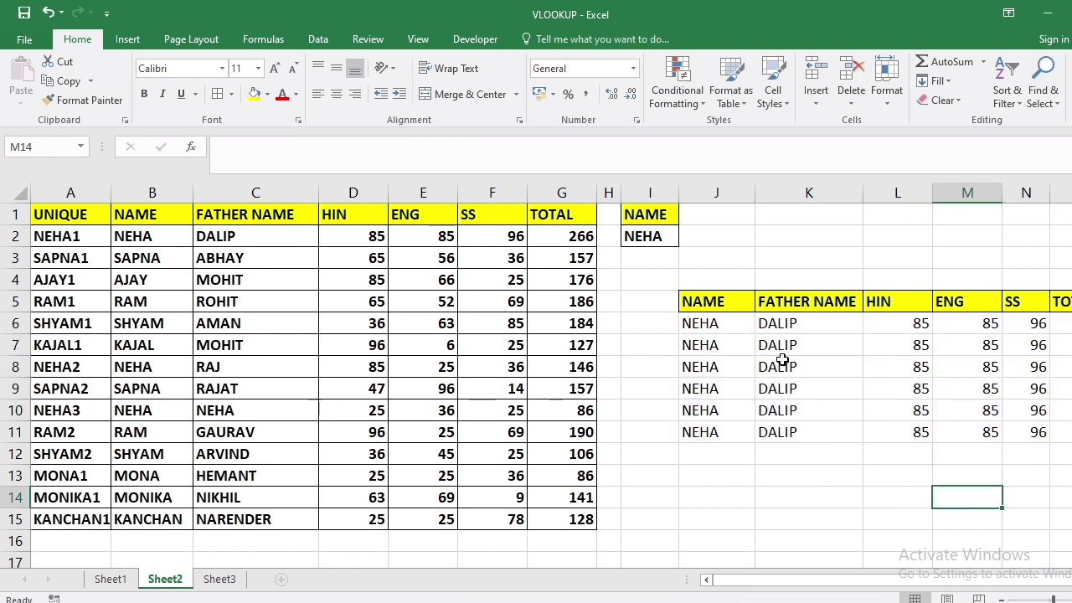
Set the lookup value in J7 to $I$2&2 and fill that formula across row 7 to the TOTAL column
{"action": "left_click", "coordinate": [738, 322]}
{"action": "double_click", "coordinate": [737, 344]}
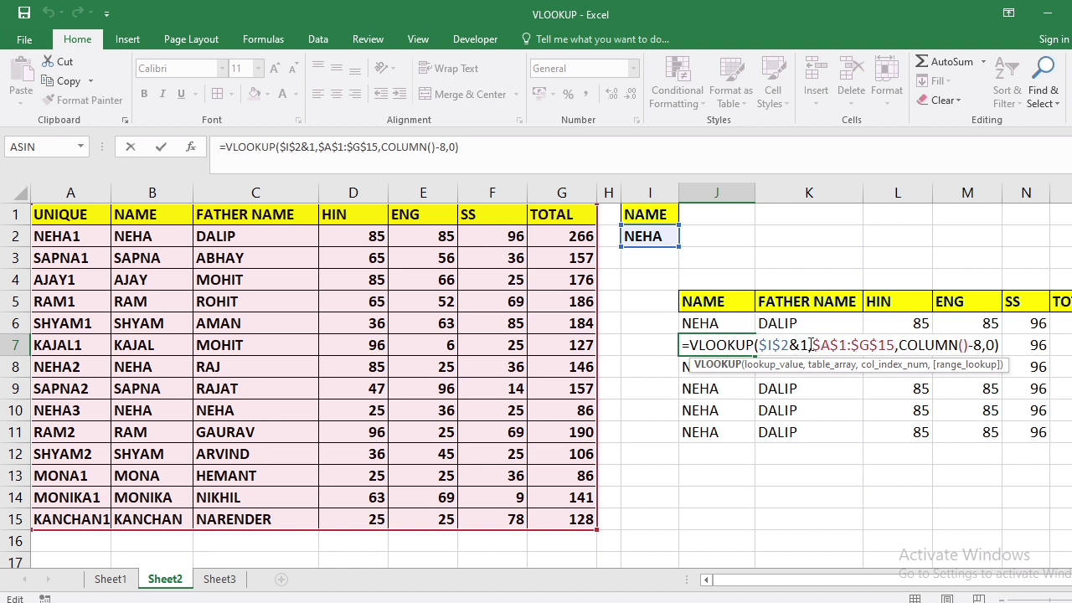
{"action": "left_click", "coordinate": [810, 344]}
{"action": "key", "text": "BackSpace"}
{"action": "type", "text": "2"}
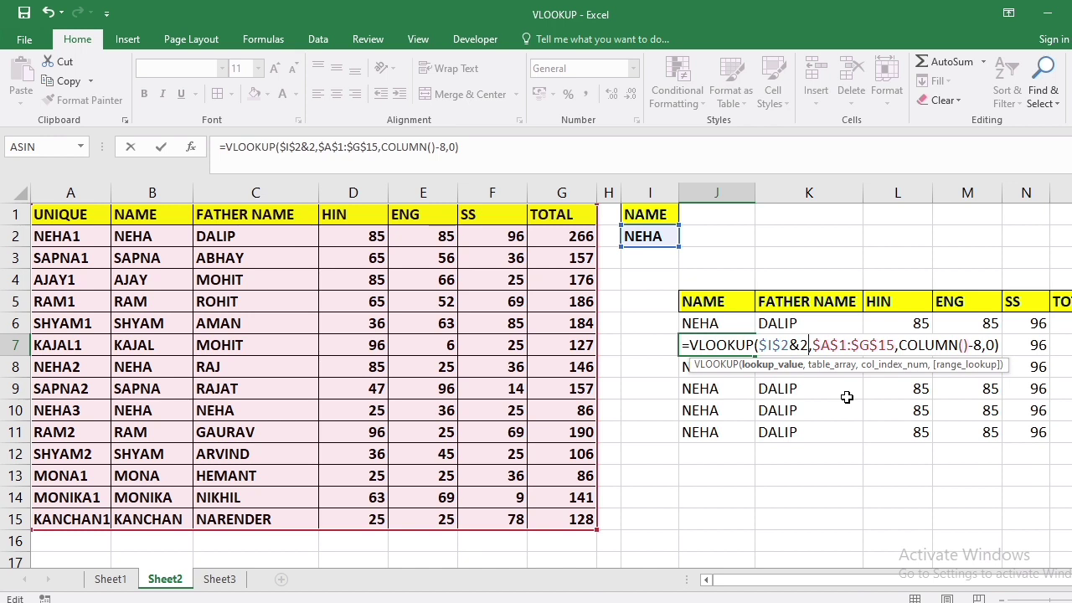
{"action": "key", "text": "Return"}
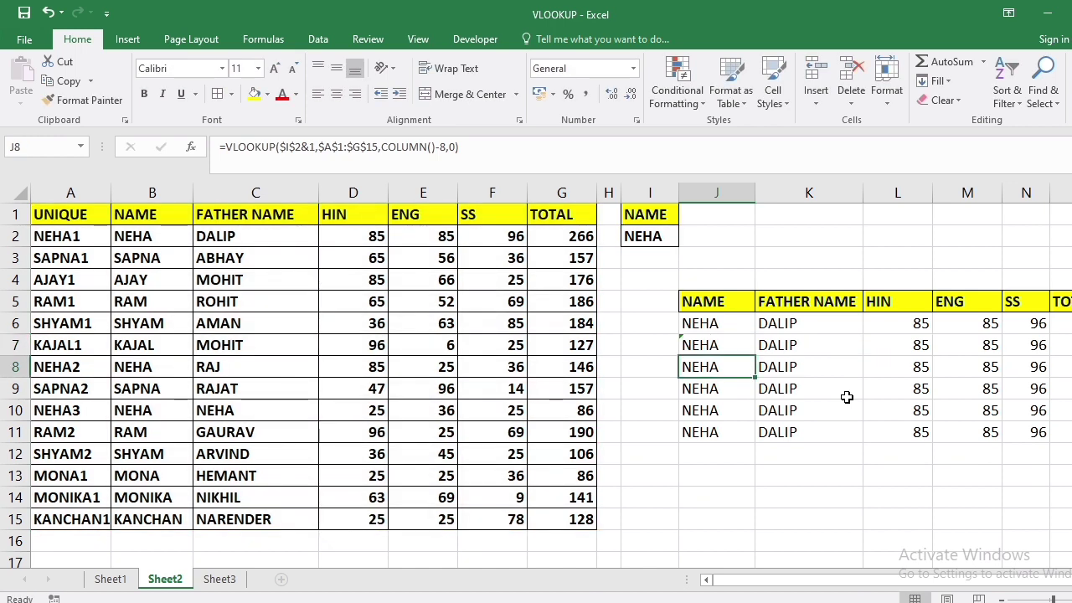
{"action": "key", "text": "Up"}
{"action": "left_click_drag", "start_coordinate": [756, 355], "coordinate": [1067, 355]}
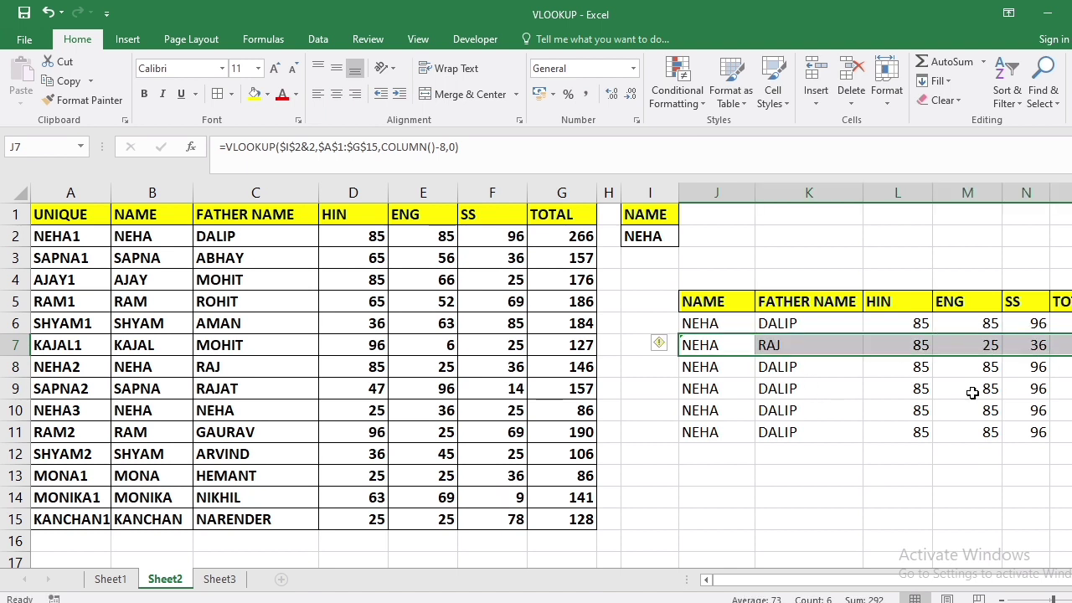
Compare the row 7 results with the second matching source record and inspect the lookup value in the J8 formula
{"action": "left_click", "coordinate": [885, 405]}
{"action": "left_click", "coordinate": [810, 345]}
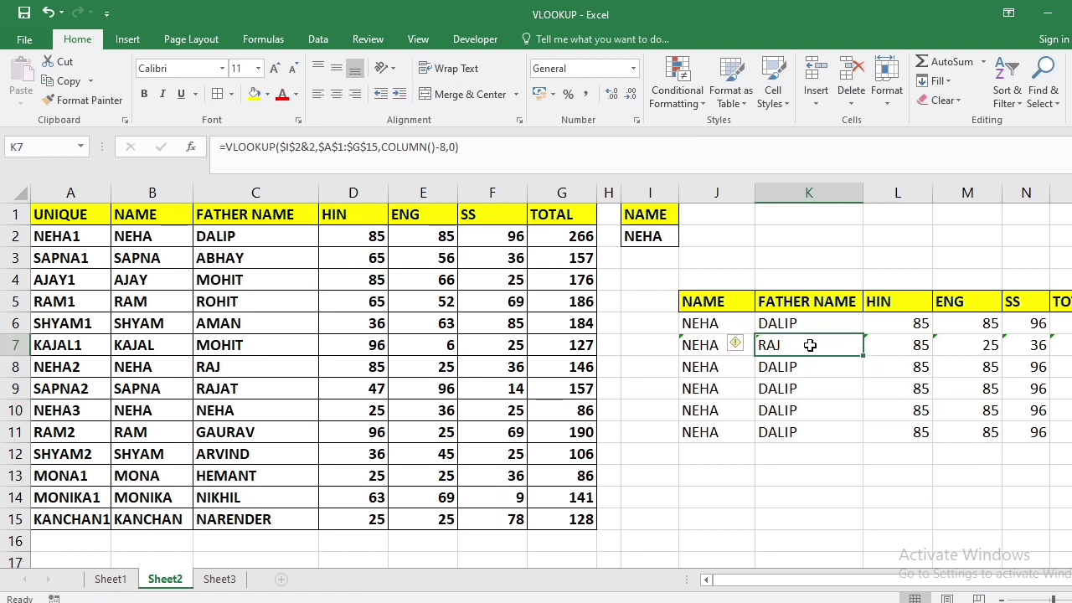
{"action": "left_click", "coordinate": [918, 343]}
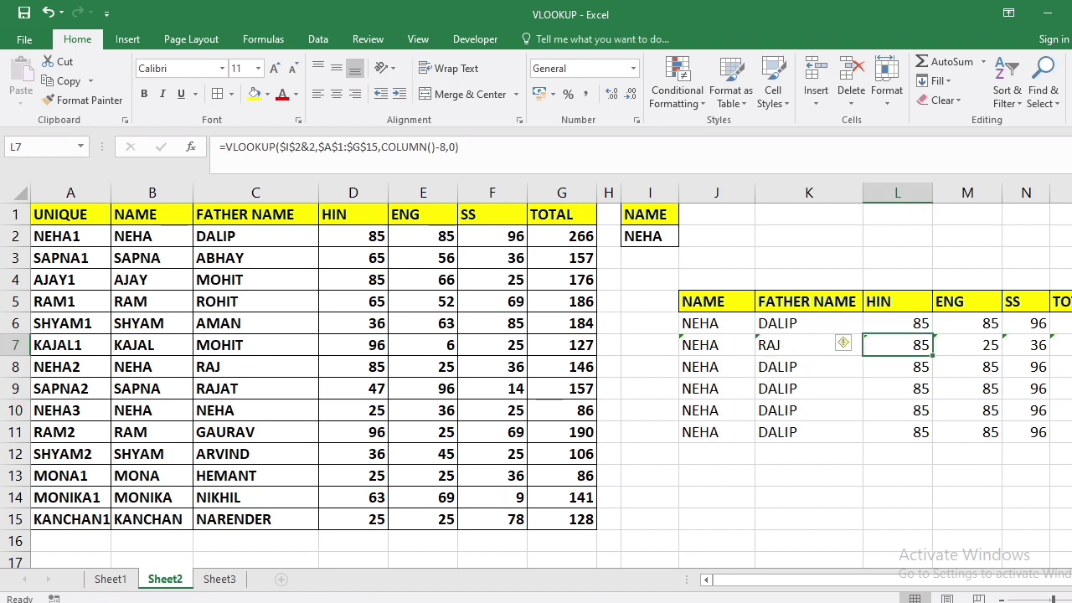
{"action": "left_click", "coordinate": [574, 372]}
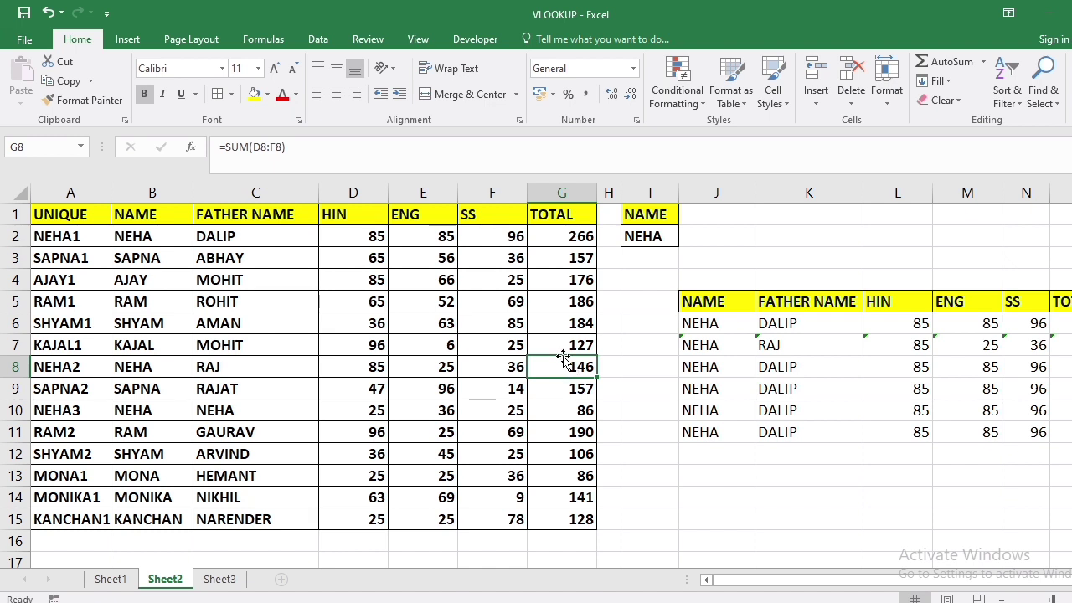
{"action": "double_click", "coordinate": [687, 369]}
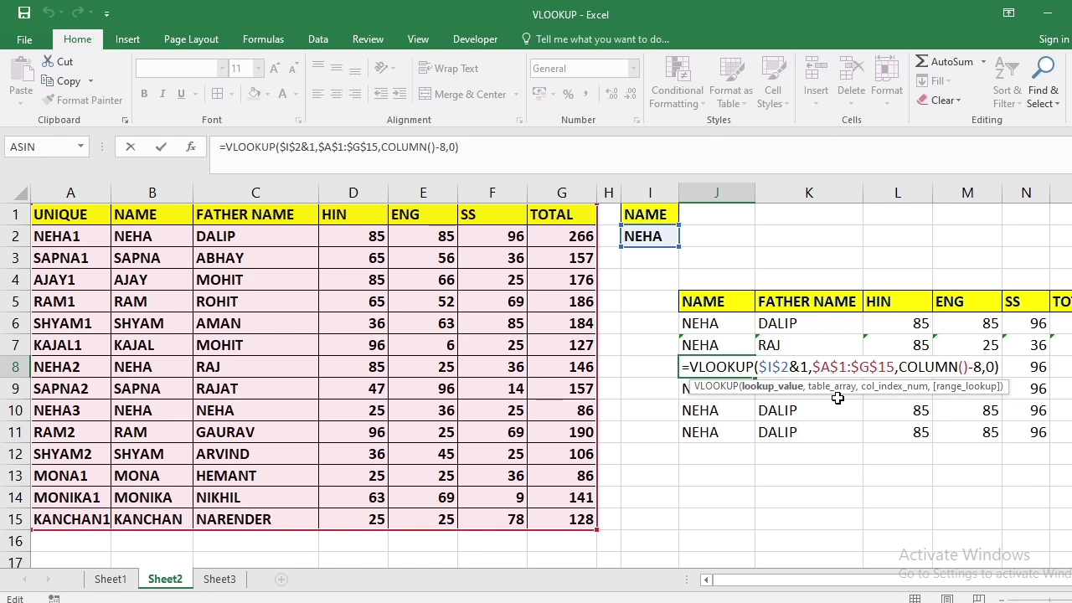
{"action": "key", "text": "Return"}
Replace the number in the J6 lookup value with ROW()-5 and fill the formula across to the TOTAL column and down through row 11
{"action": "key", "text": "Up"}
{"action": "key", "text": "Up"}
{"action": "key", "text": "Up"}
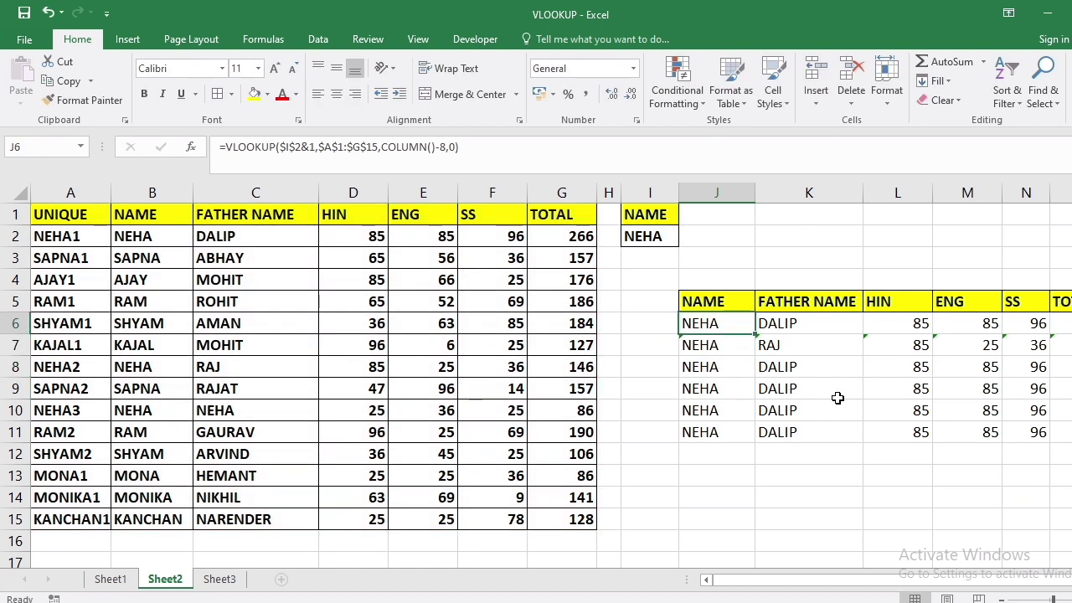
{"action": "double_click", "coordinate": [734, 324]}
{"action": "left_click", "coordinate": [809, 325]}
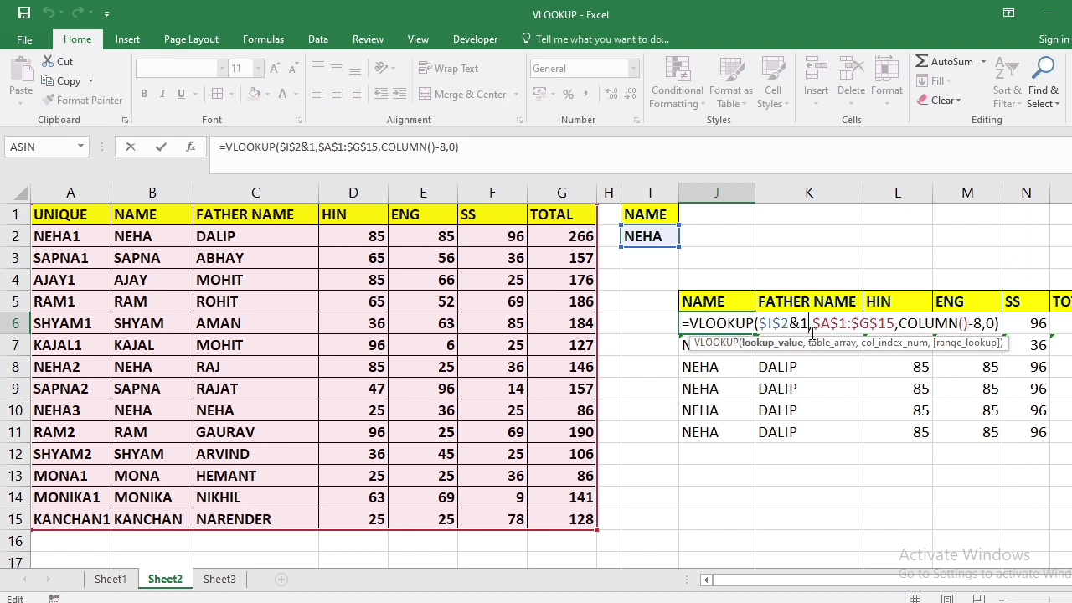
{"action": "key", "text": "BackSpace"}
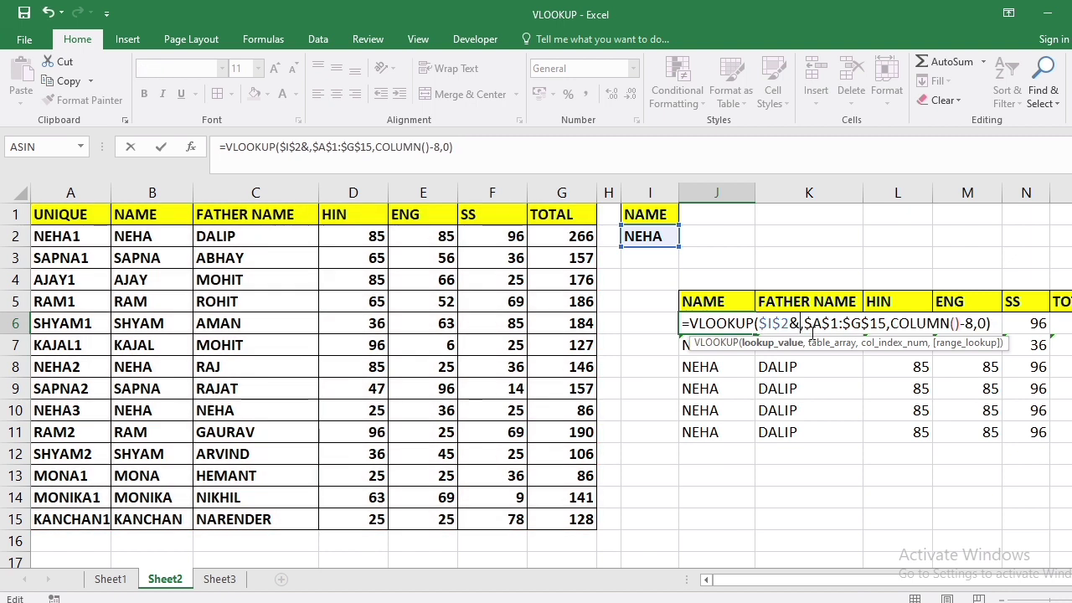
{"action": "type", "text": "ROW("}
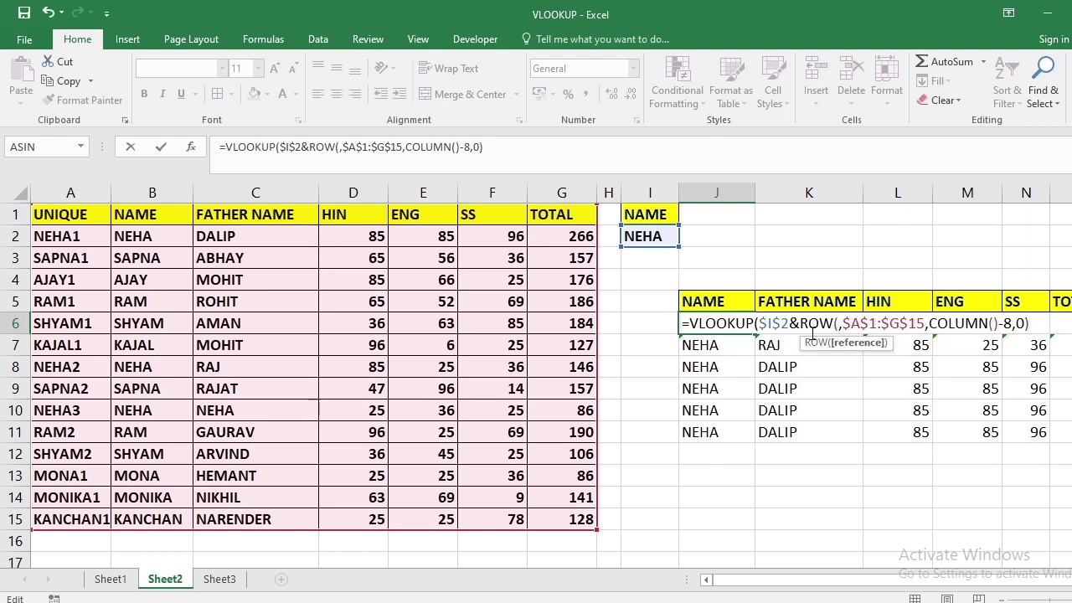
{"action": "type", "text": ")"}
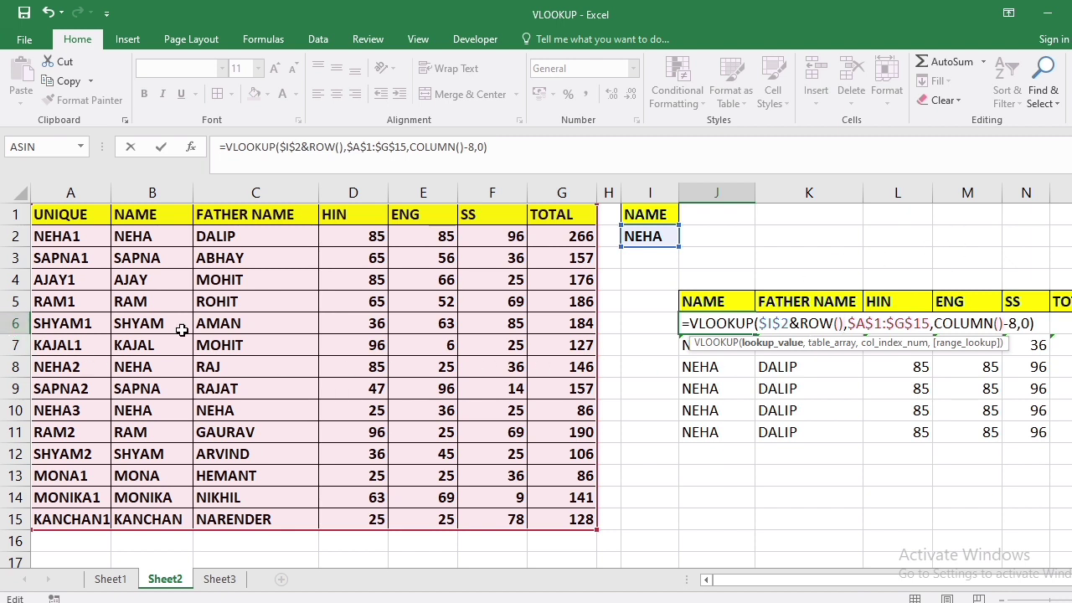
{"action": "type", "text": "-"}
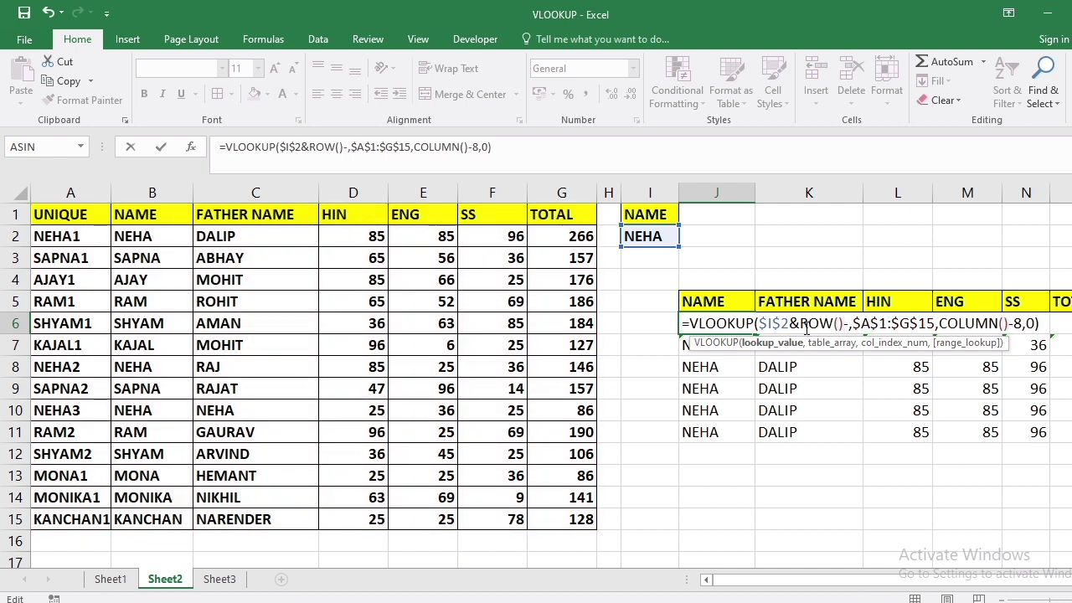
{"action": "type", "text": "5"}
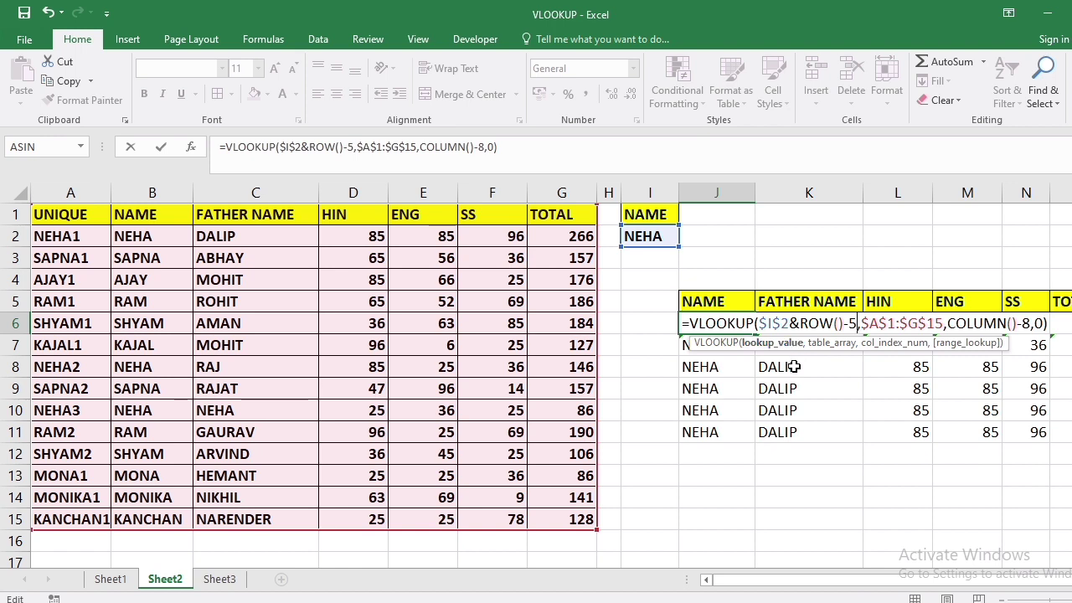
{"action": "key", "text": "ctrl+Return"}
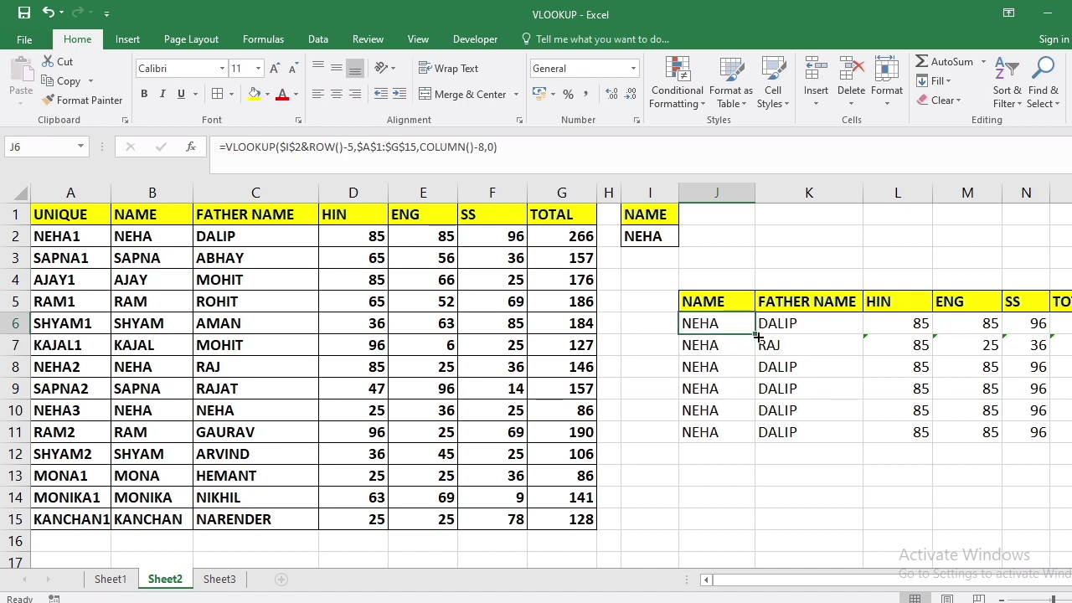
{"action": "left_click_drag", "start_coordinate": [758, 337], "coordinate": [1070, 435]}
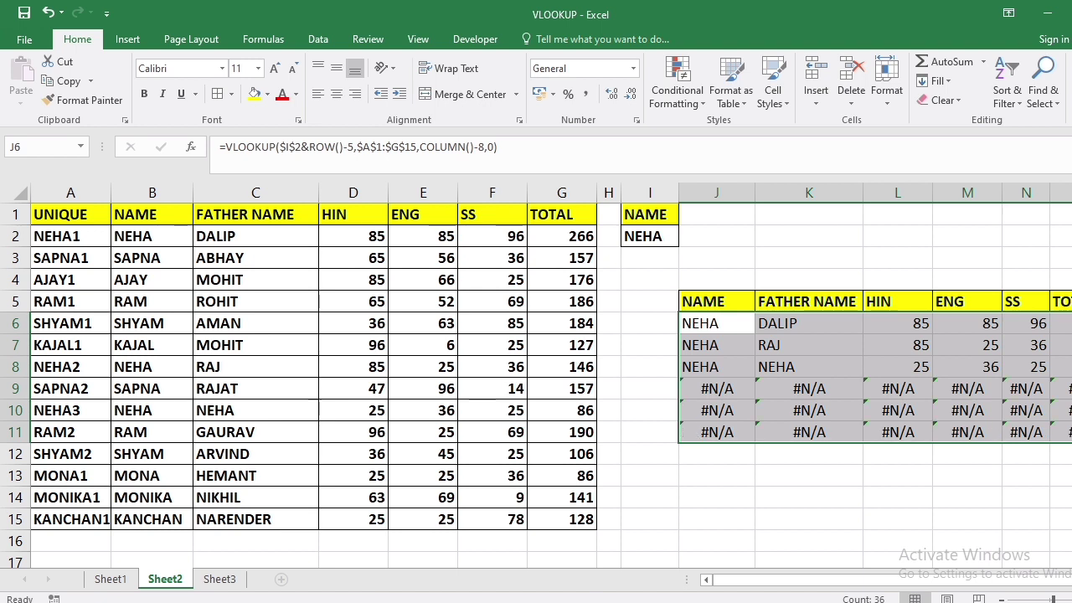
Enter a different father's name in C10 of the source table and check the linked result in K8
{"action": "left_click", "coordinate": [737, 369]}
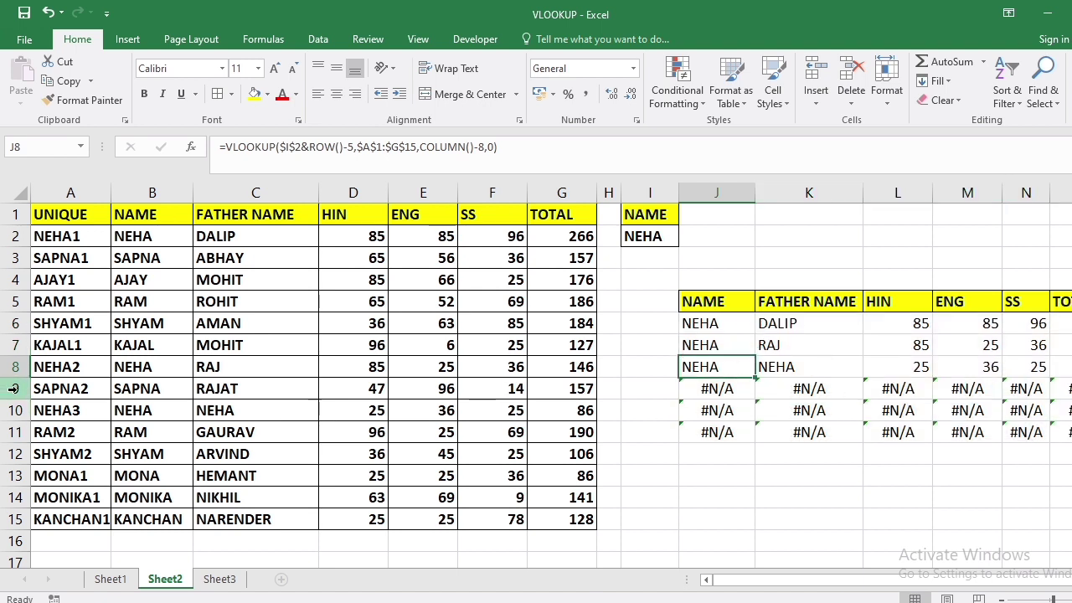
{"action": "left_click", "coordinate": [232, 410]}
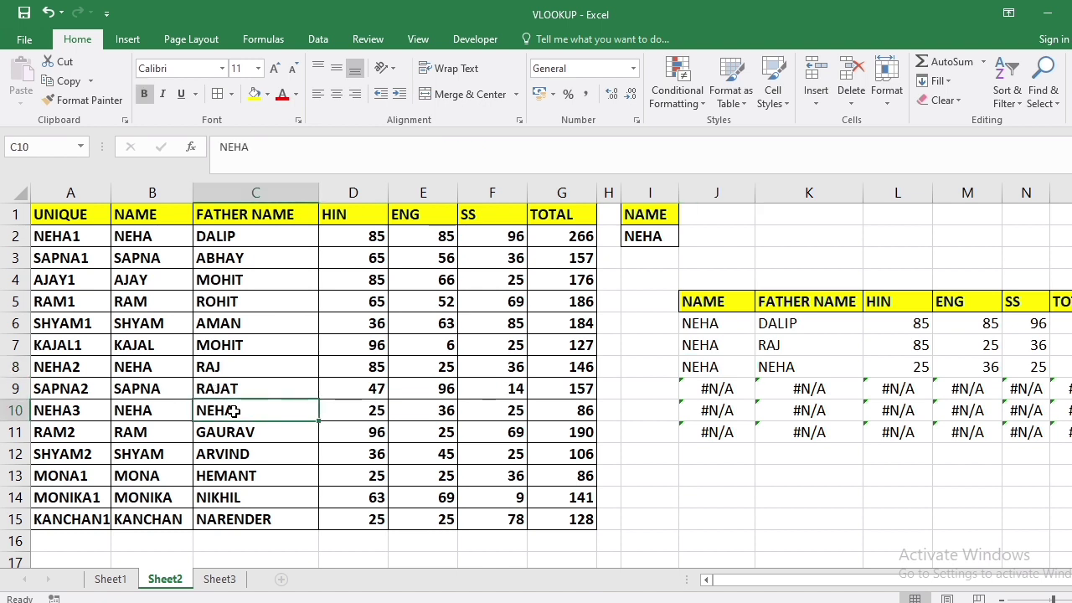
{"action": "type", "text": "NEERAJ"}
{"action": "key", "text": "Return"}
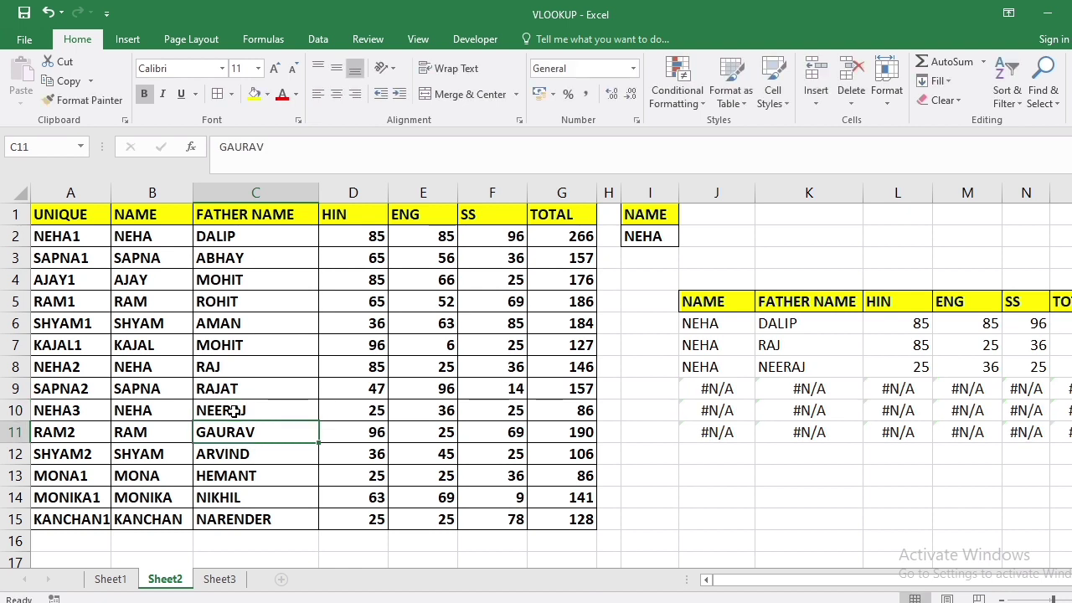
{"action": "left_click", "coordinate": [831, 372]}
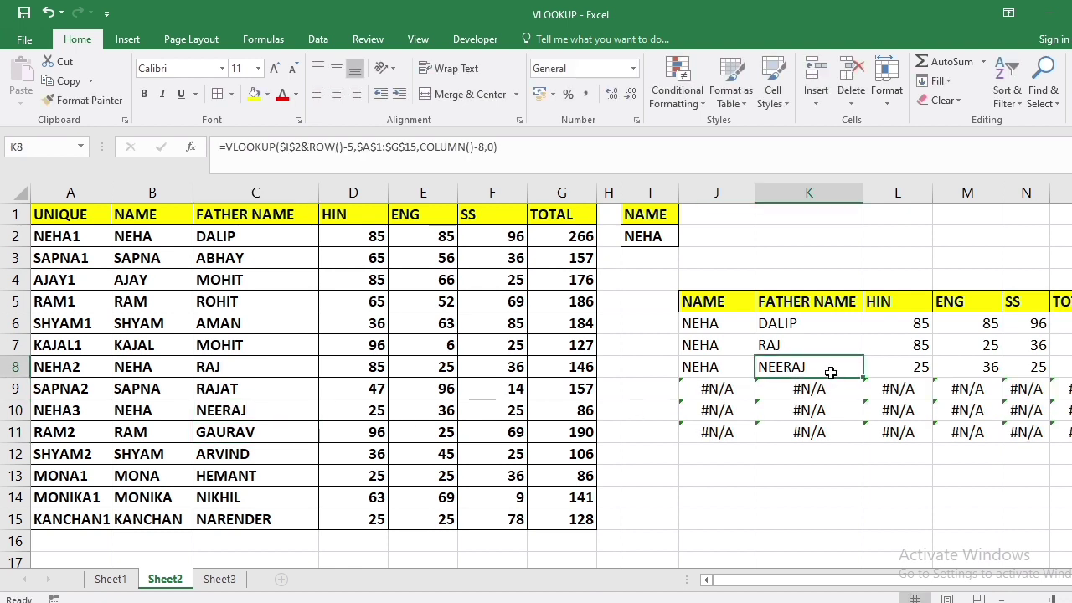
Examine the filled result rows 6 to 11 and the ROW-based lookup formulas in J6 and J7
{"action": "left_click_drag", "start_coordinate": [738, 328], "coordinate": [1054, 349]}
{"action": "left_click_drag", "start_coordinate": [727, 390], "coordinate": [964, 461]}
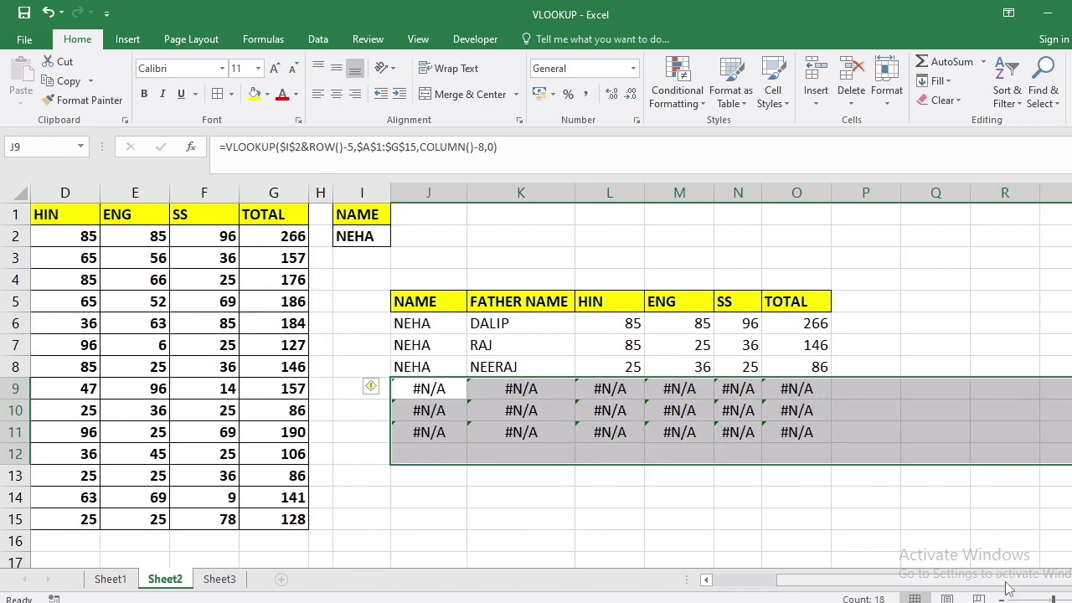
{"action": "left_click_drag", "start_coordinate": [1006, 582], "coordinate": [902, 584]}
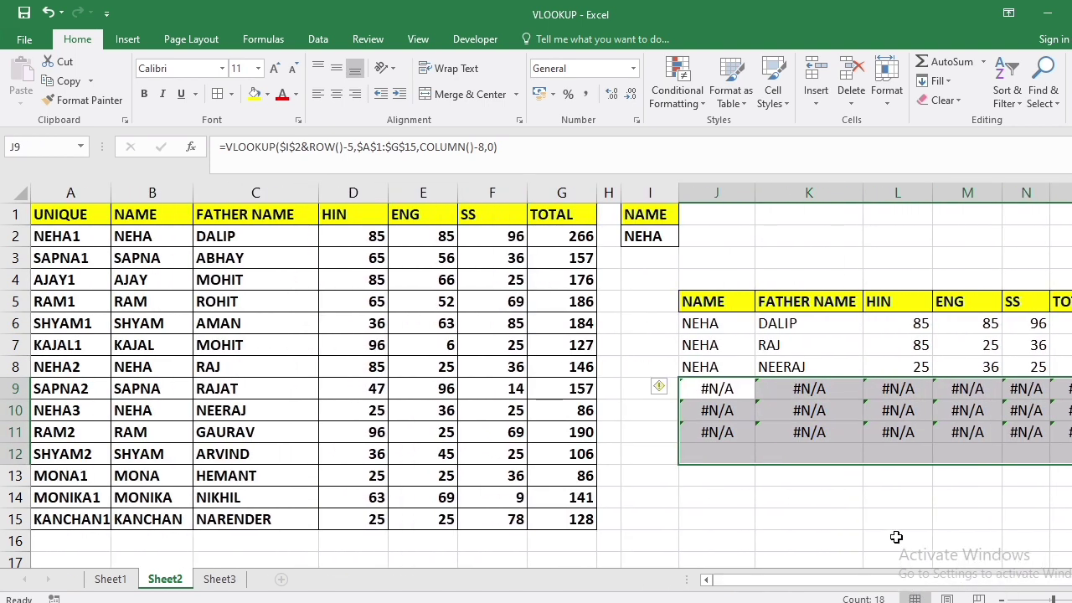
{"action": "left_click", "coordinate": [896, 537]}
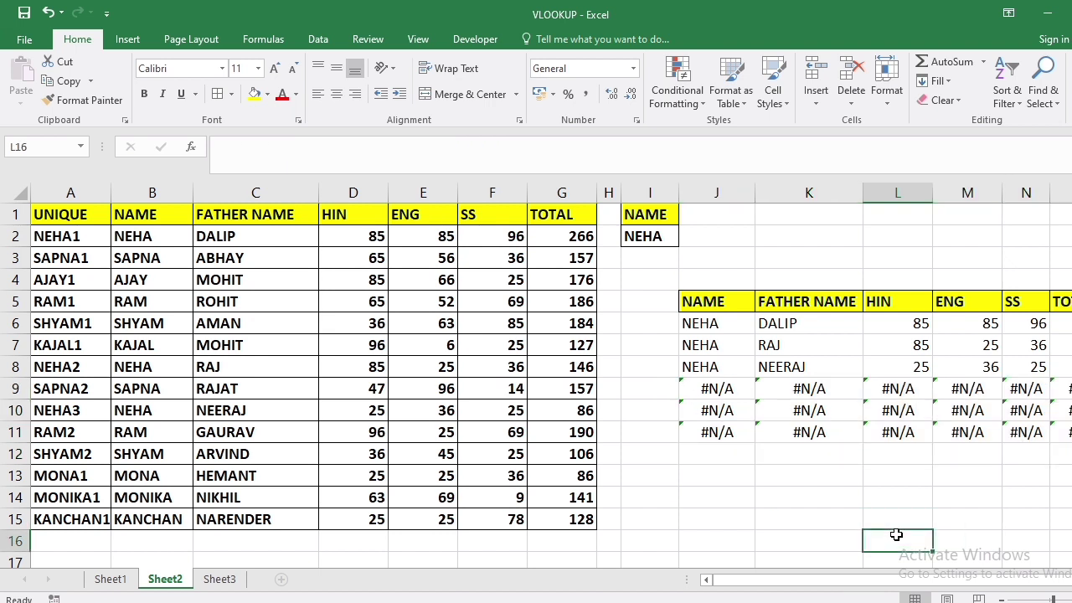
{"action": "double_click", "coordinate": [734, 322]}
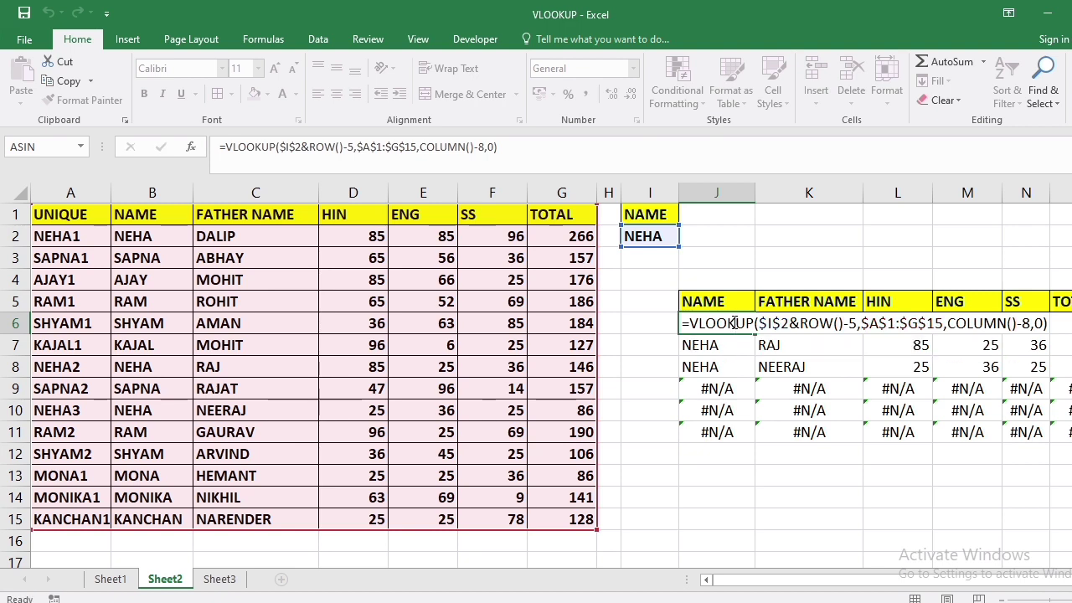
{"action": "key", "text": "Return"}
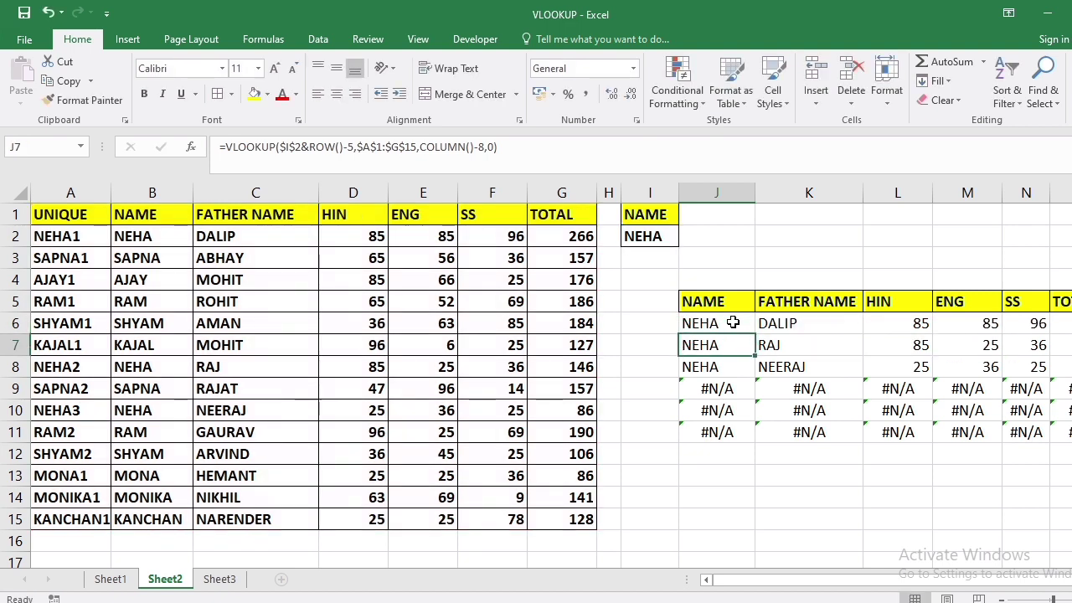
{"action": "double_click", "coordinate": [741, 344]}
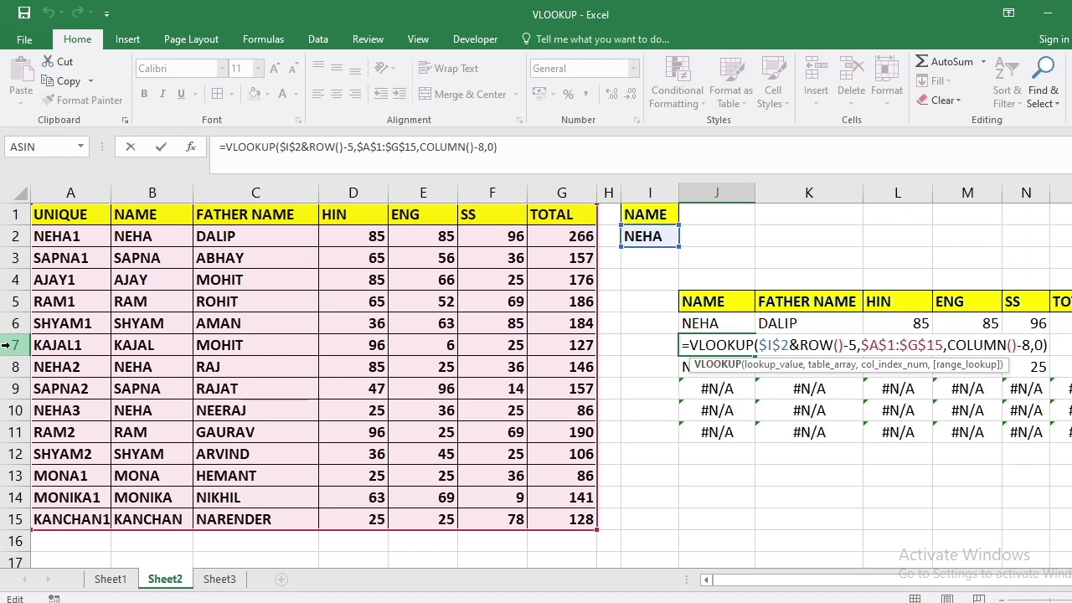
{"action": "key", "text": "Return"}
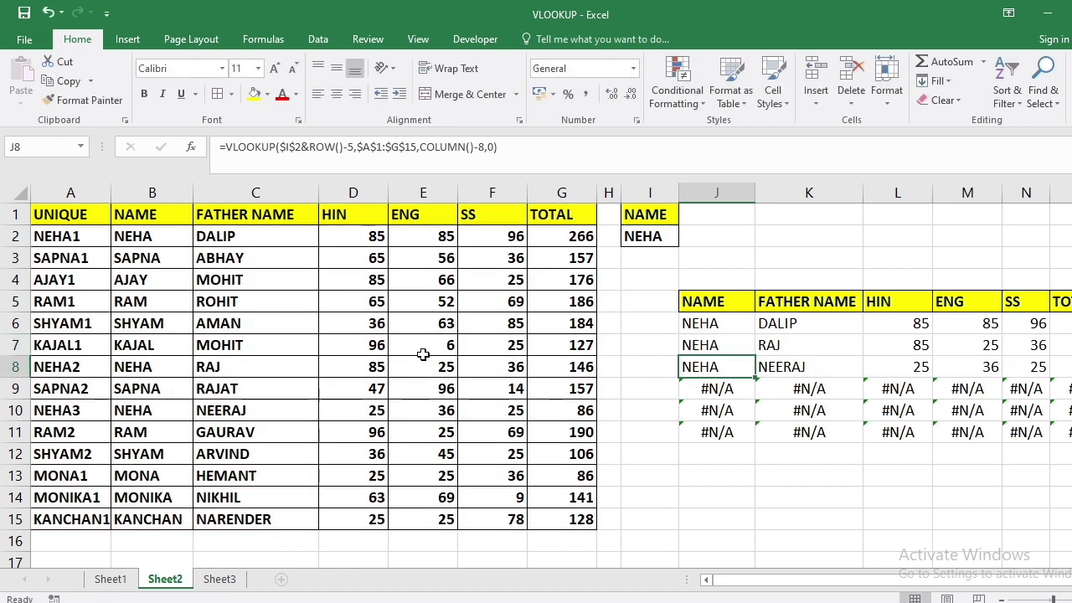
{"action": "left_click_drag", "start_coordinate": [741, 321], "coordinate": [1000, 324]}
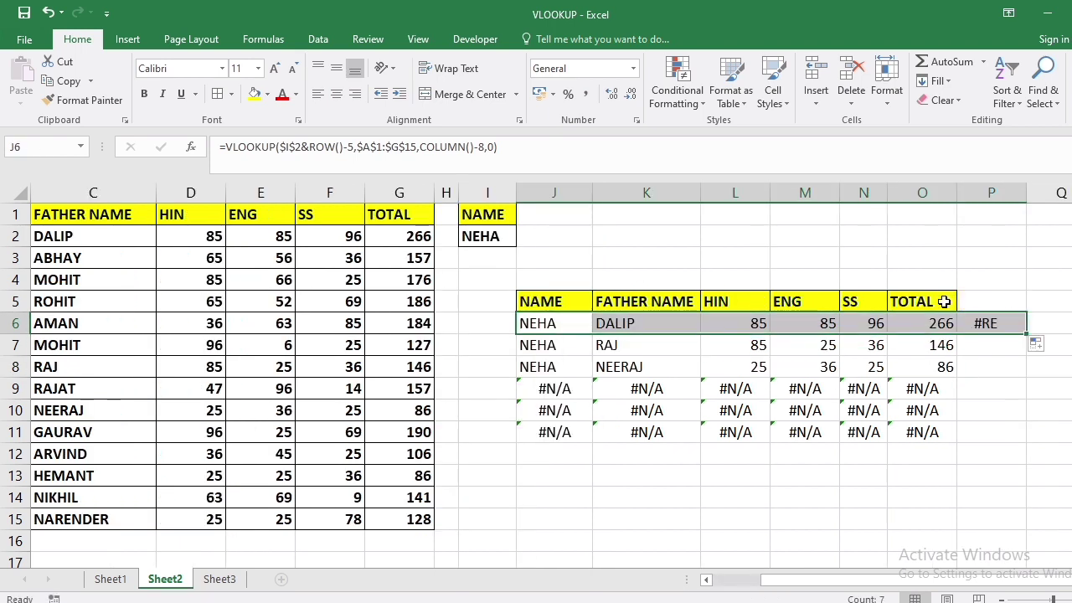
{"action": "left_click", "coordinate": [1001, 323]}
{"action": "key", "text": "BackSpace"}
{"action": "key", "text": "Return"}
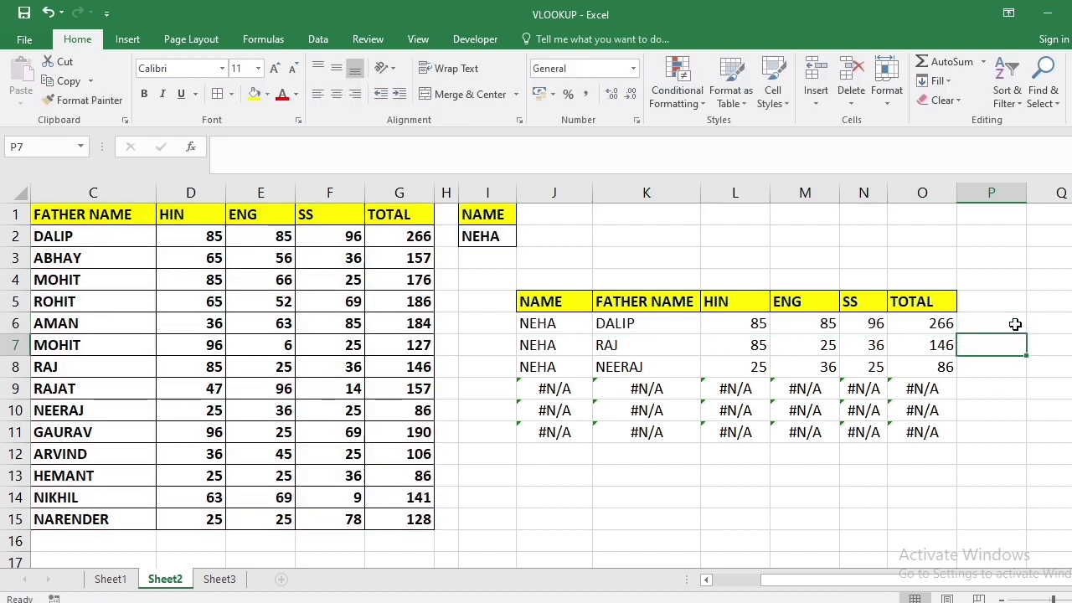
Extend the result formulas in columns J to O down through row 15 and review the rows without a matching record
{"action": "left_click_drag", "start_coordinate": [554, 325], "coordinate": [947, 531]}
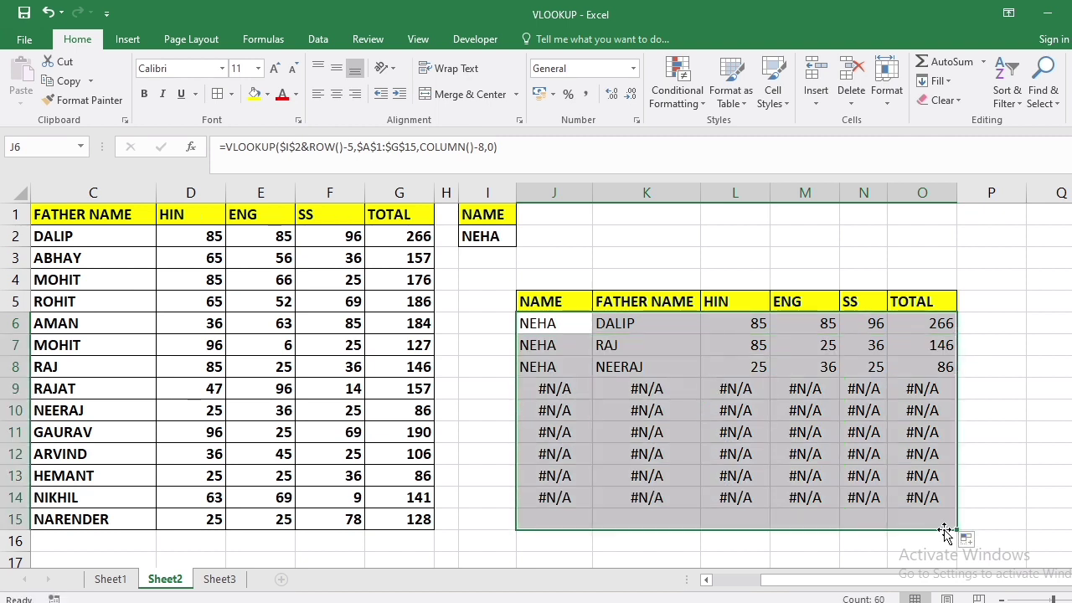
{"action": "left_click", "coordinate": [578, 430]}
{"action": "left_click_drag", "start_coordinate": [578, 430], "coordinate": [957, 509]}
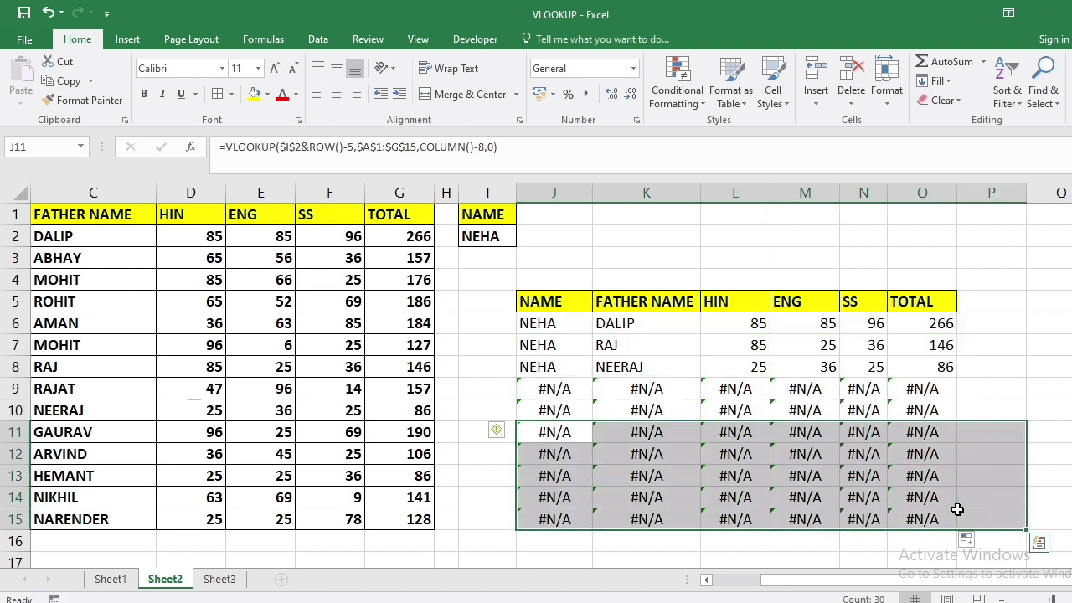
{"action": "left_click_drag", "start_coordinate": [967, 582], "coordinate": [944, 579]}
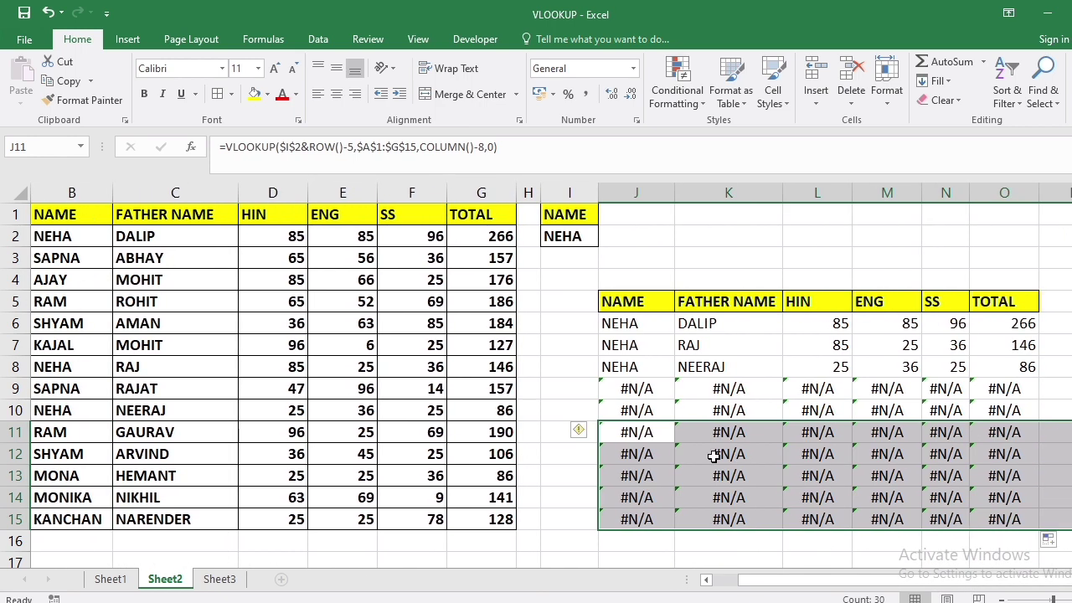
{"action": "left_click_drag", "start_coordinate": [628, 390], "coordinate": [1031, 531]}
{"action": "left_click_drag", "start_coordinate": [1031, 586], "coordinate": [963, 582]}
{"action": "left_click", "coordinate": [847, 352]}
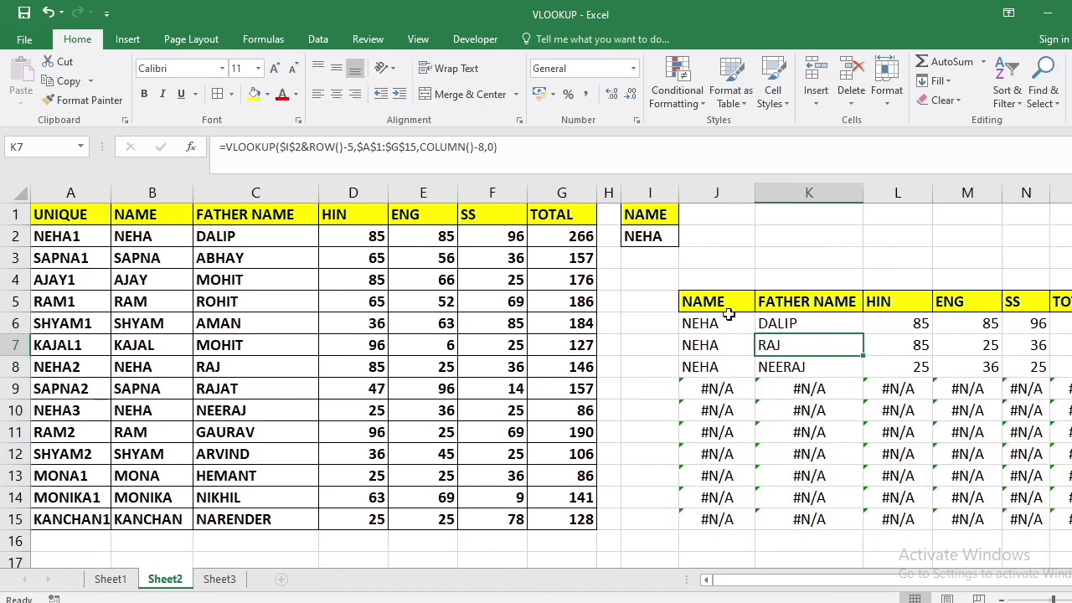
Wrap the VLOOKUP formula in J6 in IFERROR with an empty string "" as the value returned on error
{"action": "left_click", "coordinate": [711, 318]}
{"action": "double_click", "coordinate": [720, 325]}
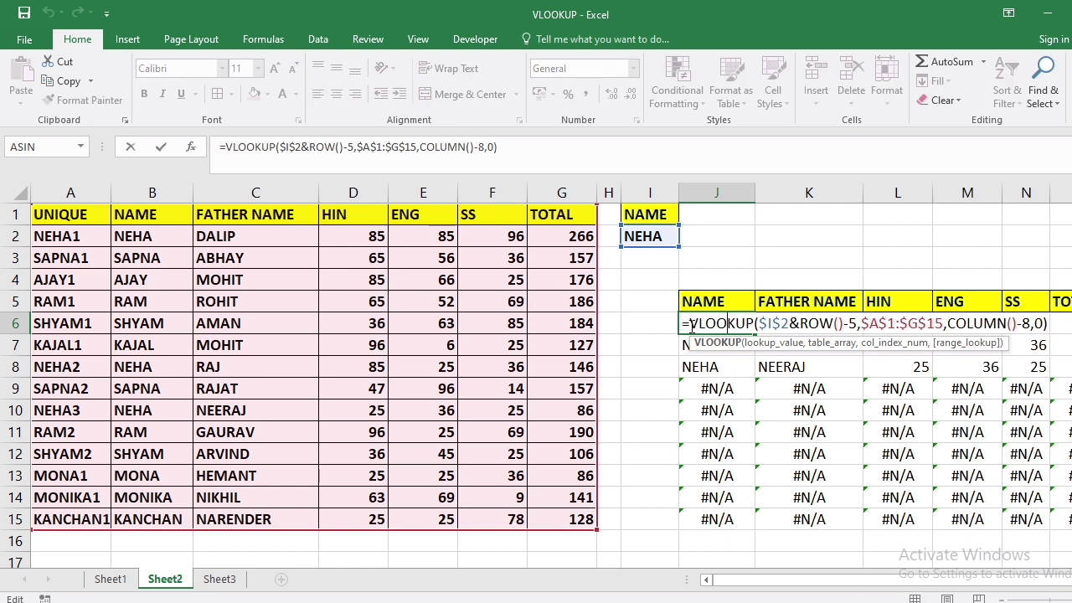
{"action": "left_click", "coordinate": [690, 325]}
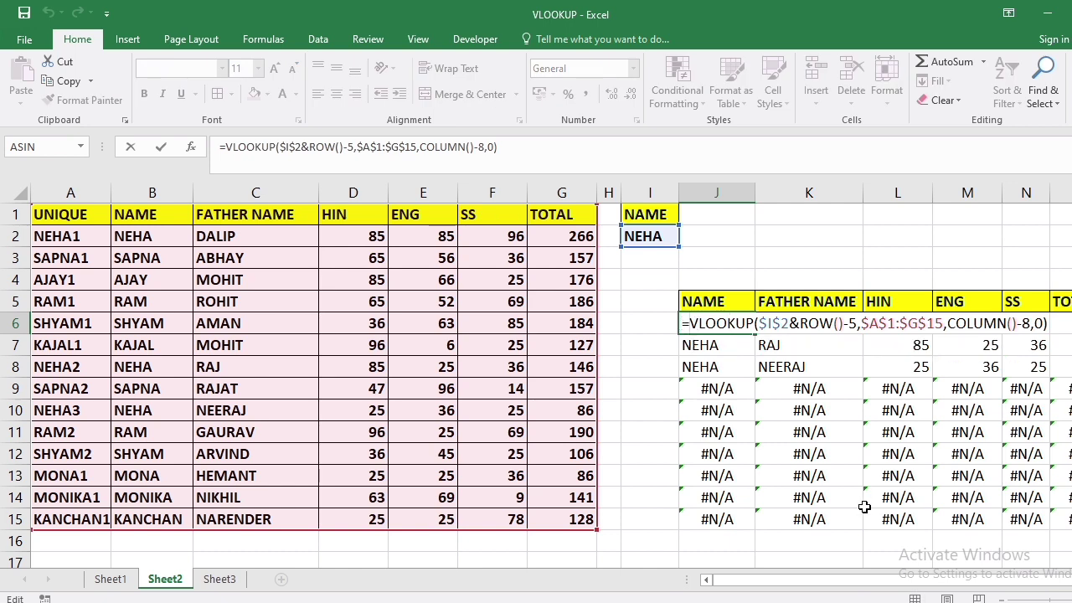
{"action": "type", "text": "I"}
{"action": "type", "text": "FER"}
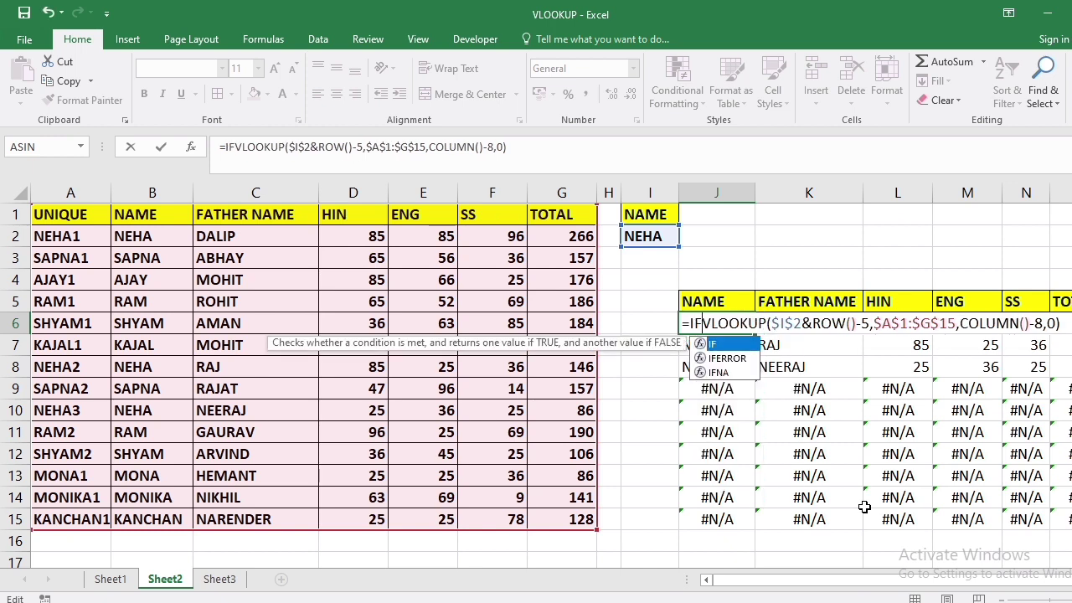
{"action": "key", "text": "Tab"}
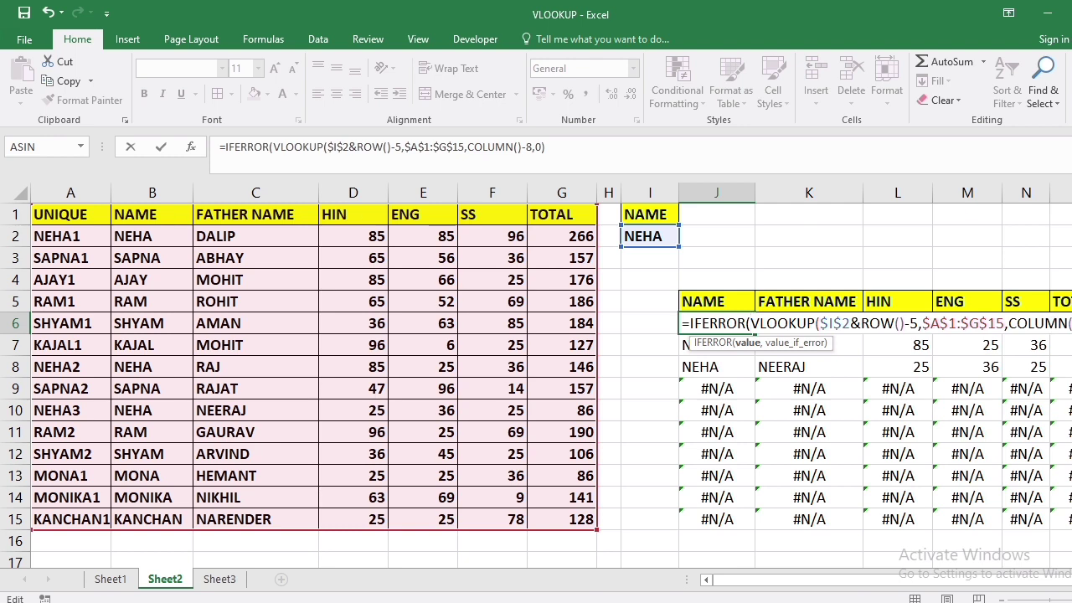
{"action": "type", "text": ","}
{"action": "type", "text": "\""}
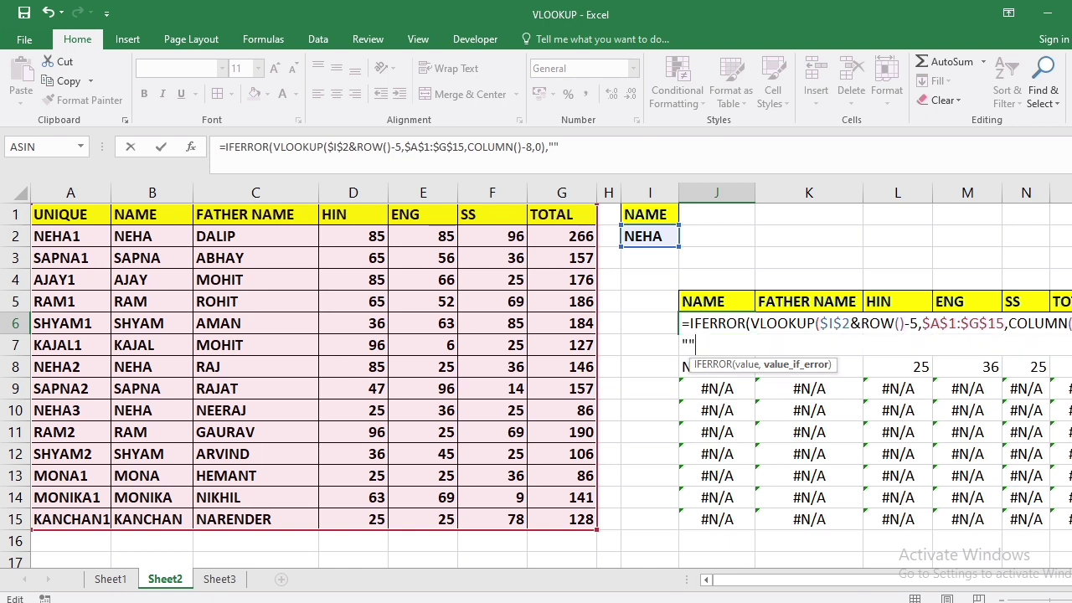
{"action": "type", "text": ")"}
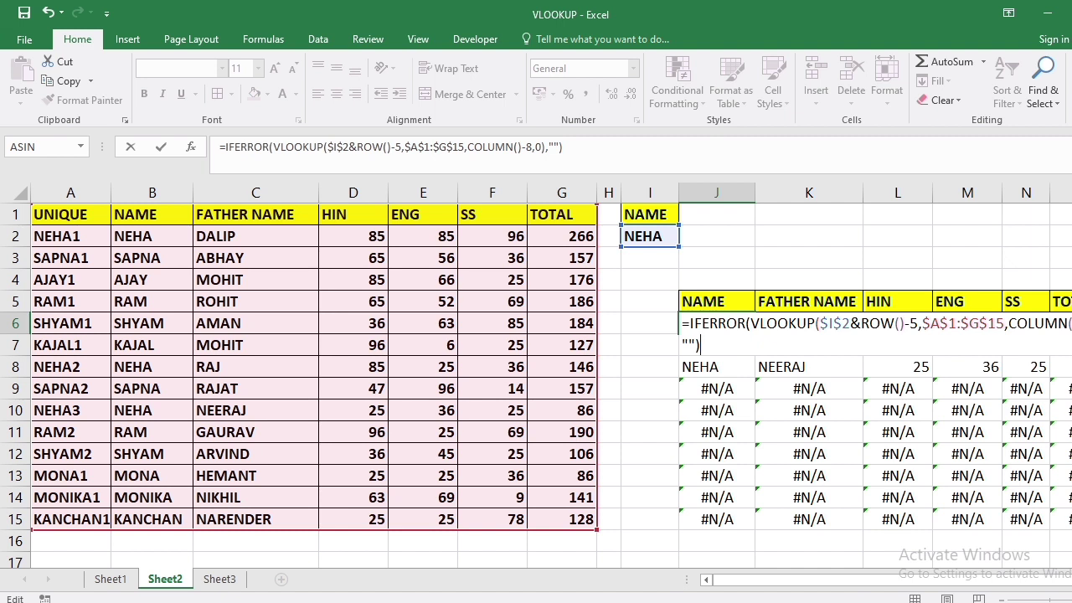
{"action": "key", "text": "Return"}
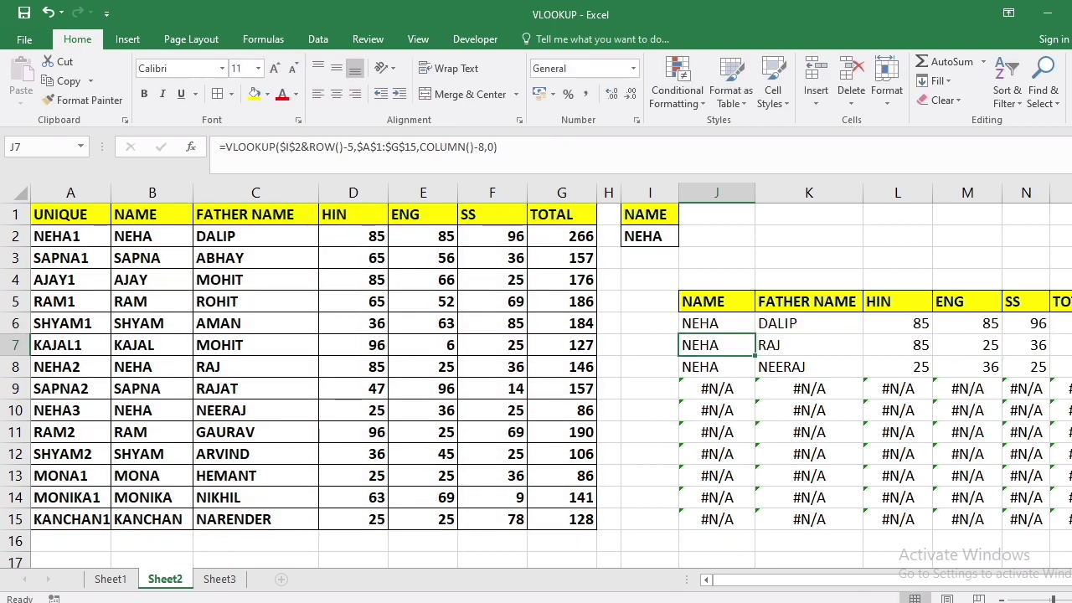
Fill the IFERROR formula from J6 across to the TOTAL column and down through row 16
{"action": "left_click", "coordinate": [741, 325]}
{"action": "left_click_drag", "start_coordinate": [754, 334], "coordinate": [1068, 548]}
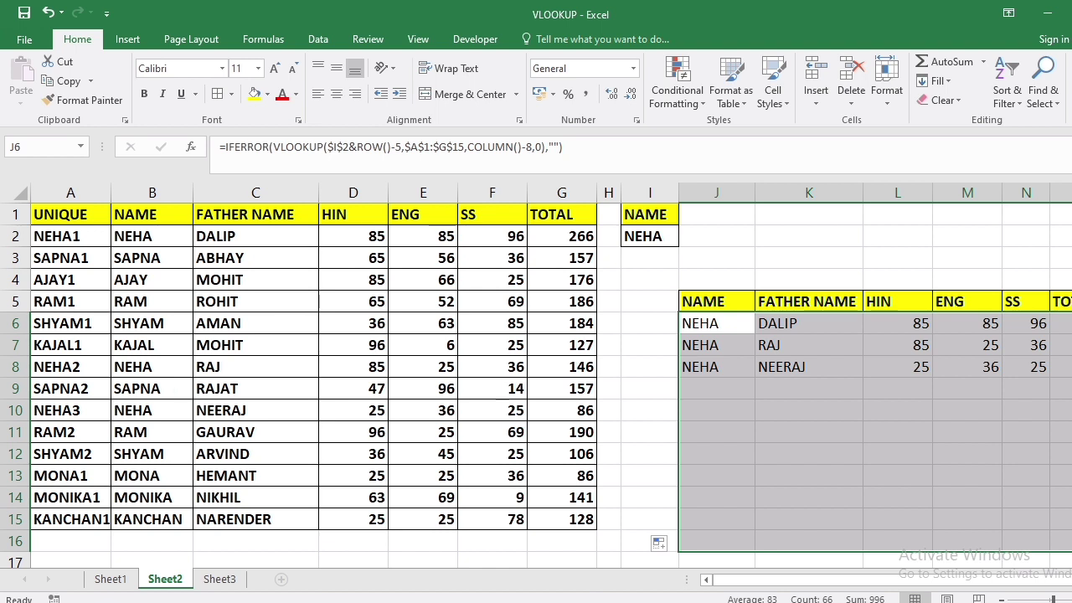
{"action": "left_click_drag", "start_coordinate": [745, 391], "coordinate": [1050, 480]}
{"action": "left_click", "coordinate": [842, 399]}
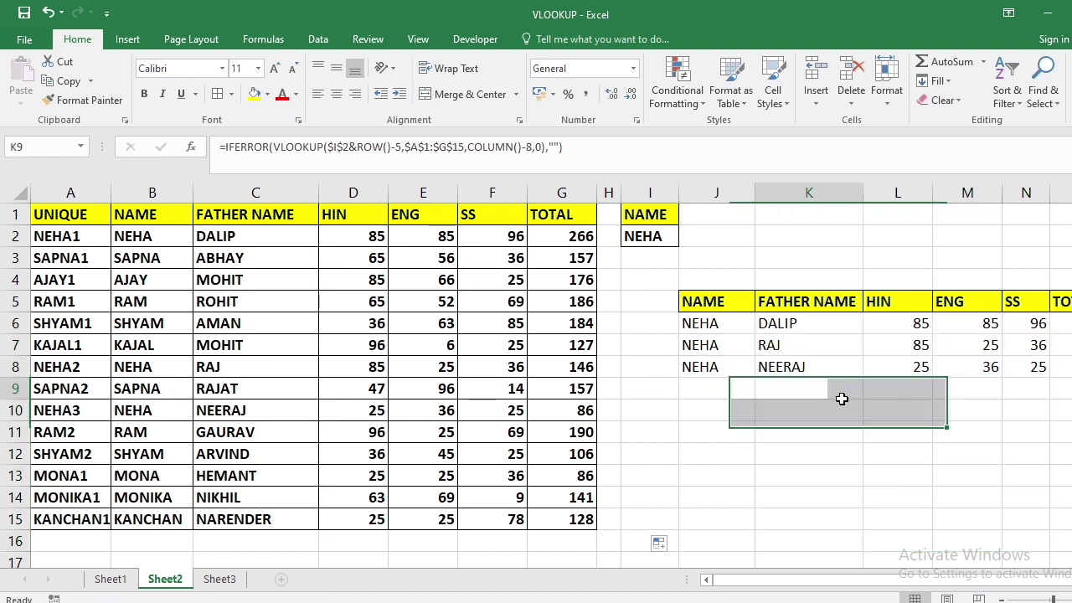
Change the lookup name in I2 to the one listed in B3 and review the matching result rows
{"action": "left_click", "coordinate": [647, 235]}
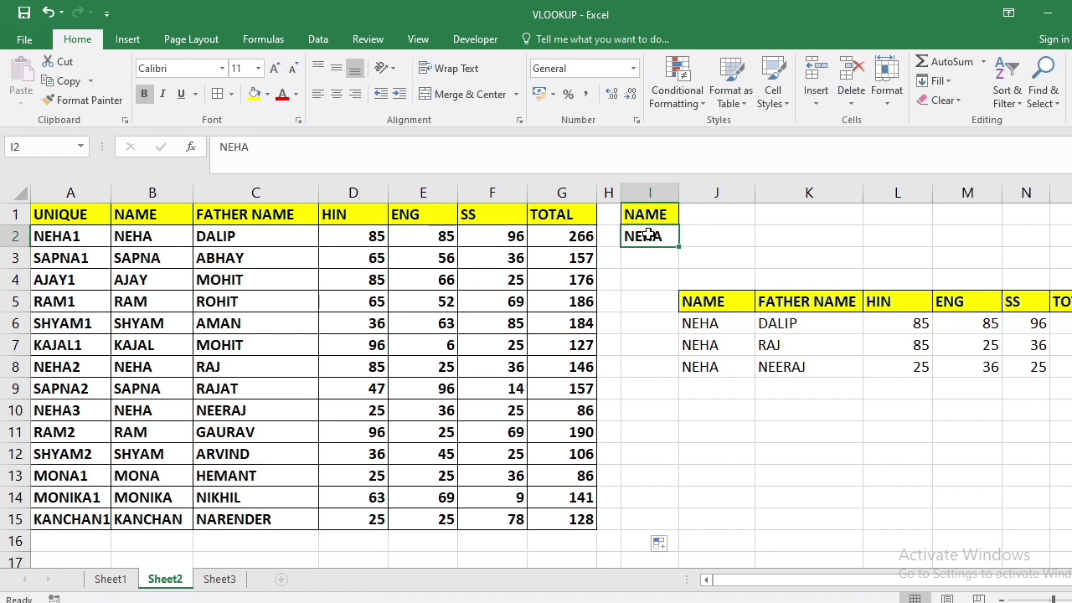
{"action": "type", "text": "SAPNA"}
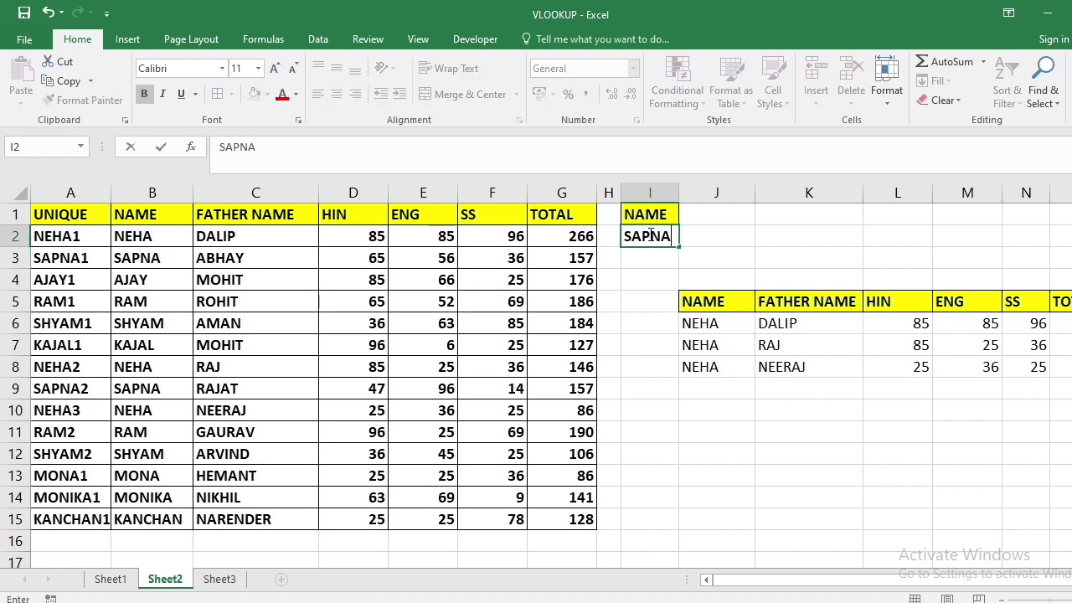
{"action": "key", "text": "Return"}
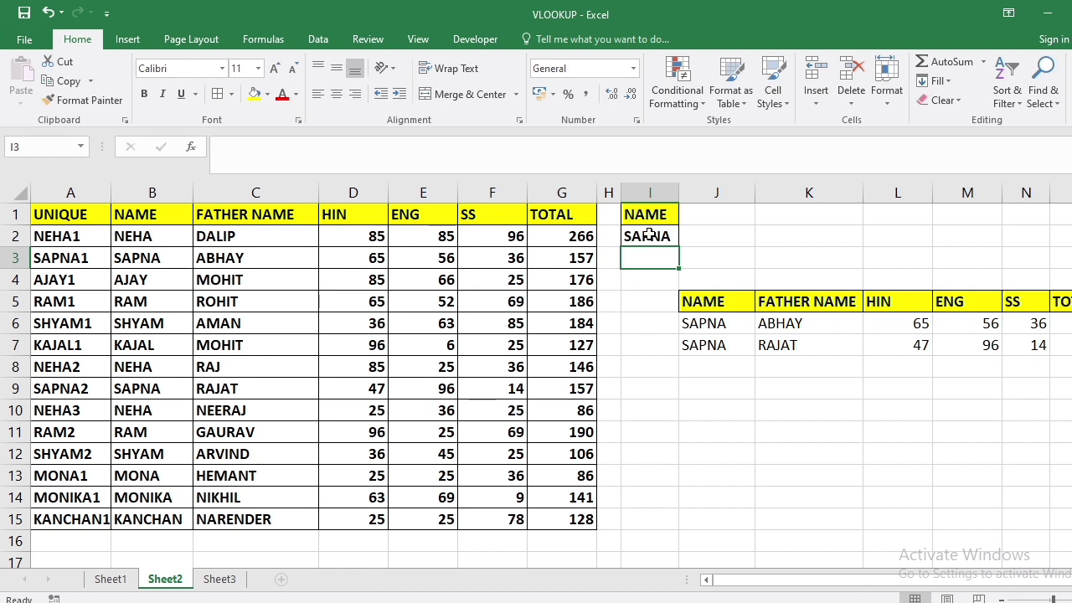
{"action": "left_click_drag", "start_coordinate": [741, 324], "coordinate": [1067, 390]}
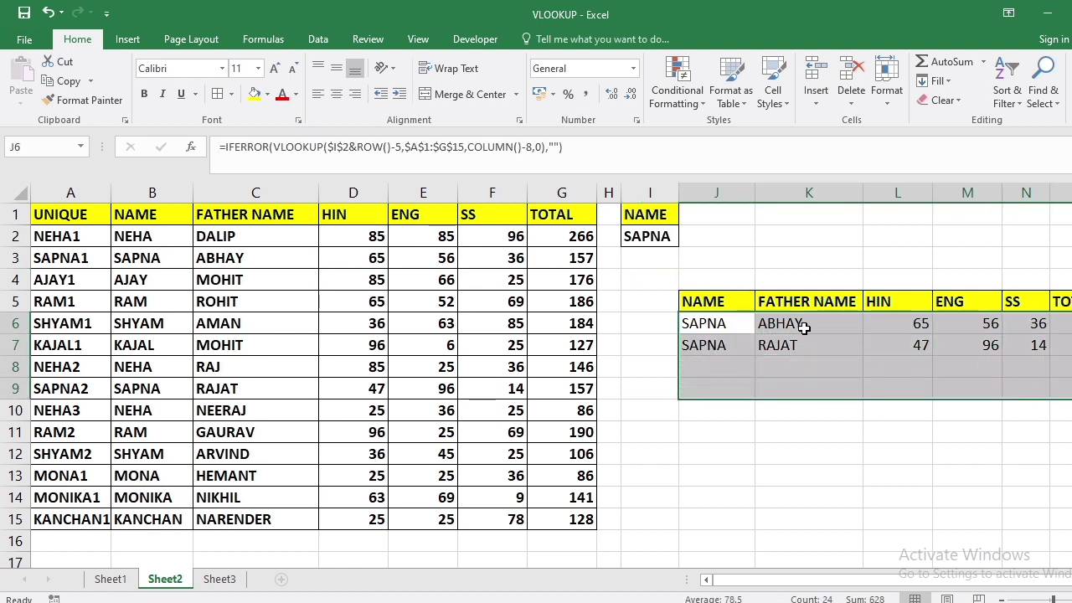
{"action": "left_click_drag", "start_coordinate": [735, 324], "coordinate": [1070, 346]}
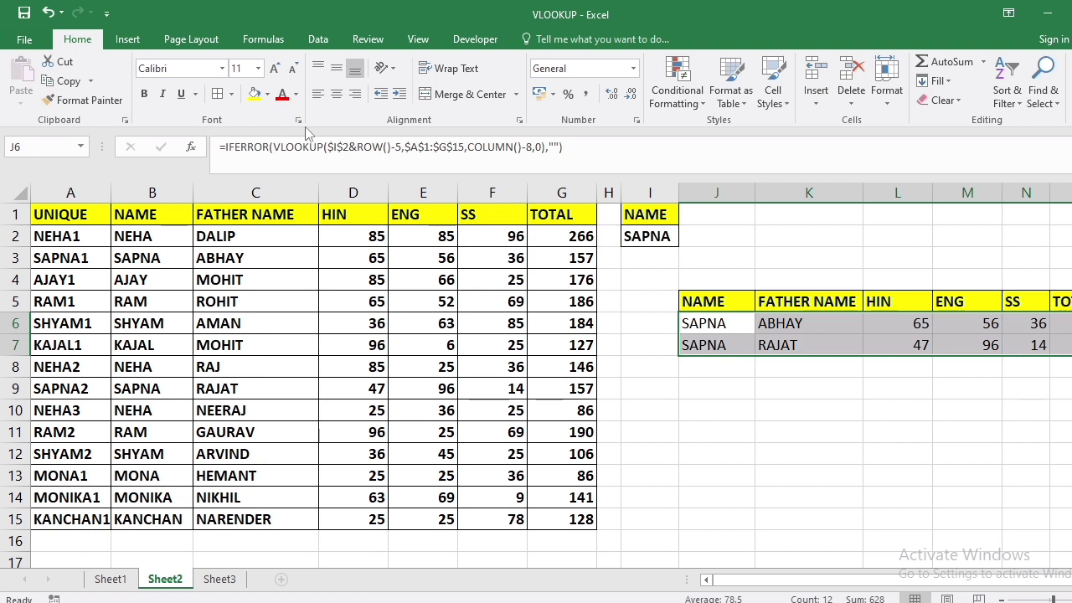
Try a plain yellow fill on result cells J6:O11 and test it with the name from B4 in I2
{"action": "left_click_drag", "start_coordinate": [752, 326], "coordinate": [1070, 432]}
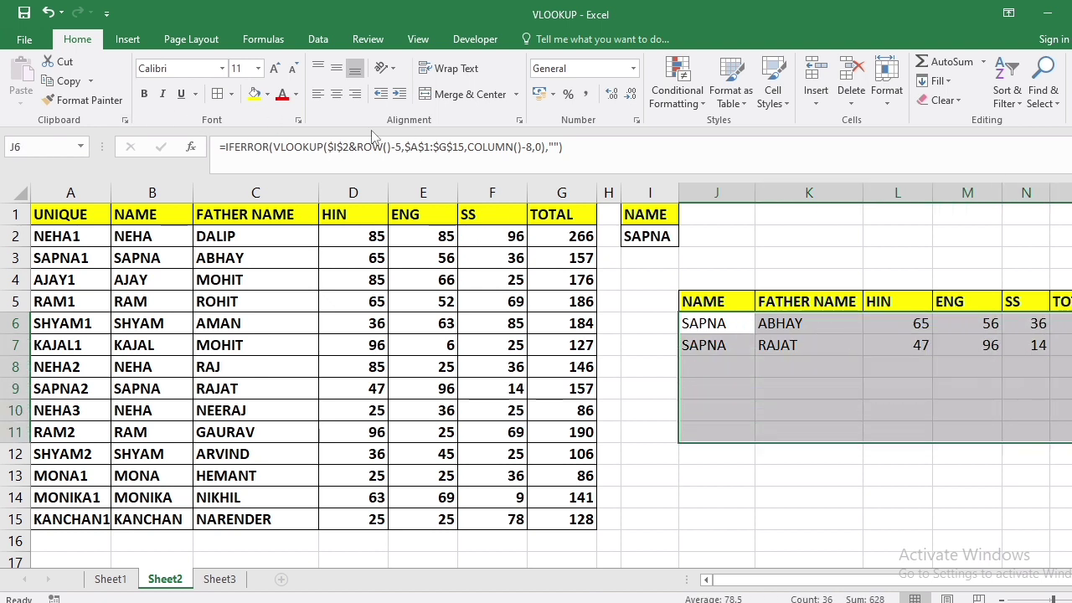
{"action": "left_click", "coordinate": [254, 94]}
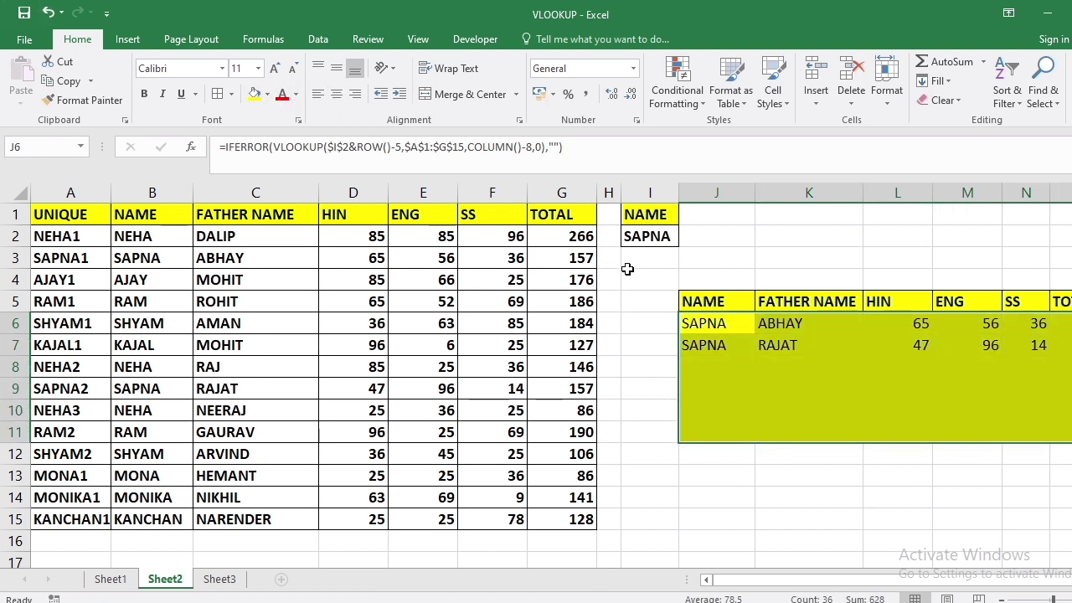
{"action": "left_click", "coordinate": [645, 238]}
{"action": "type", "text": "AJ"}
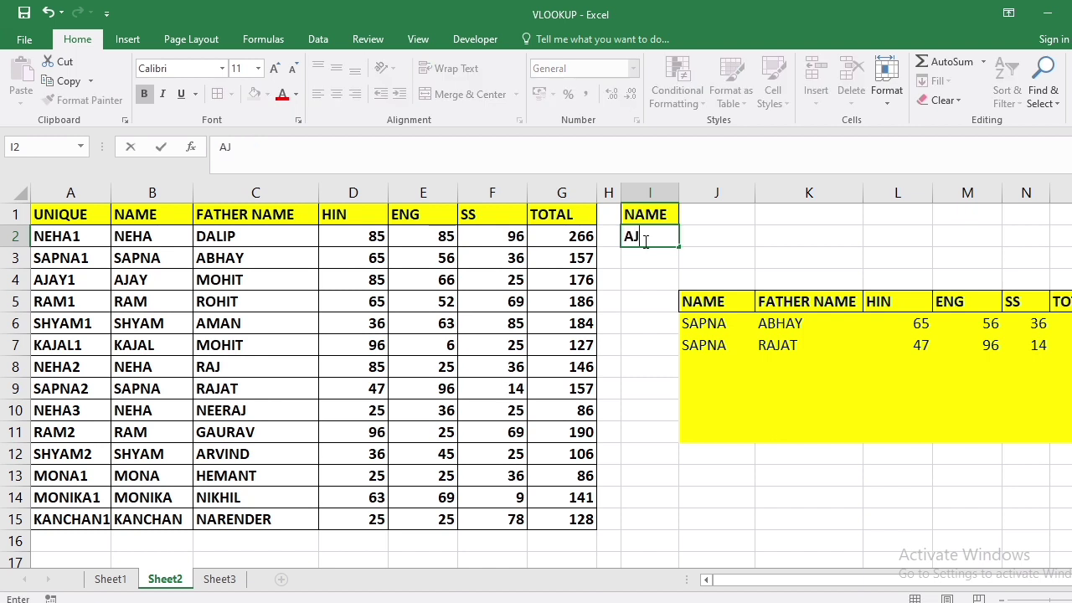
{"action": "type", "text": "AY"}
{"action": "key", "text": "Return"}
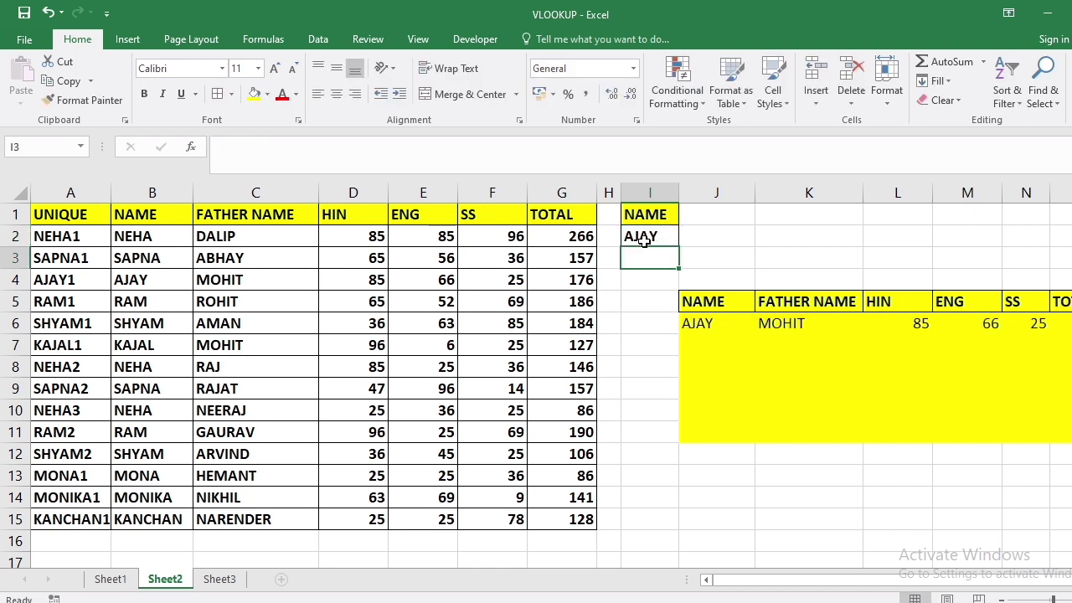
{"action": "left_click_drag", "start_coordinate": [741, 325], "coordinate": [1059, 414]}
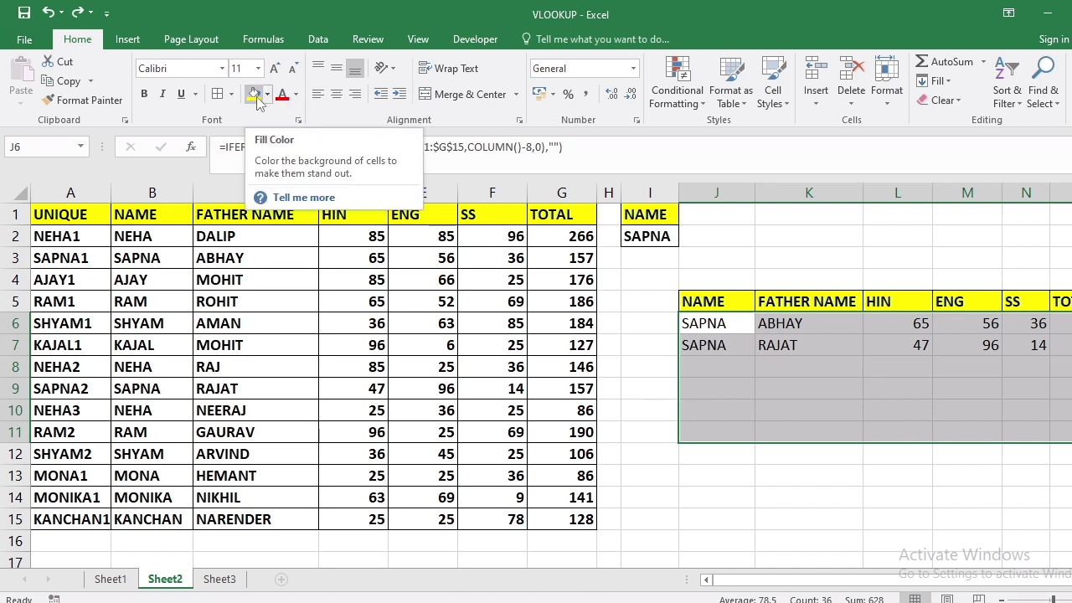
Start a new conditional formatting rule on J6:O14 that formats only cells containing No Blanks
{"action": "left_click", "coordinate": [757, 482]}
{"action": "left_click_drag", "start_coordinate": [713, 323], "coordinate": [1059, 498]}
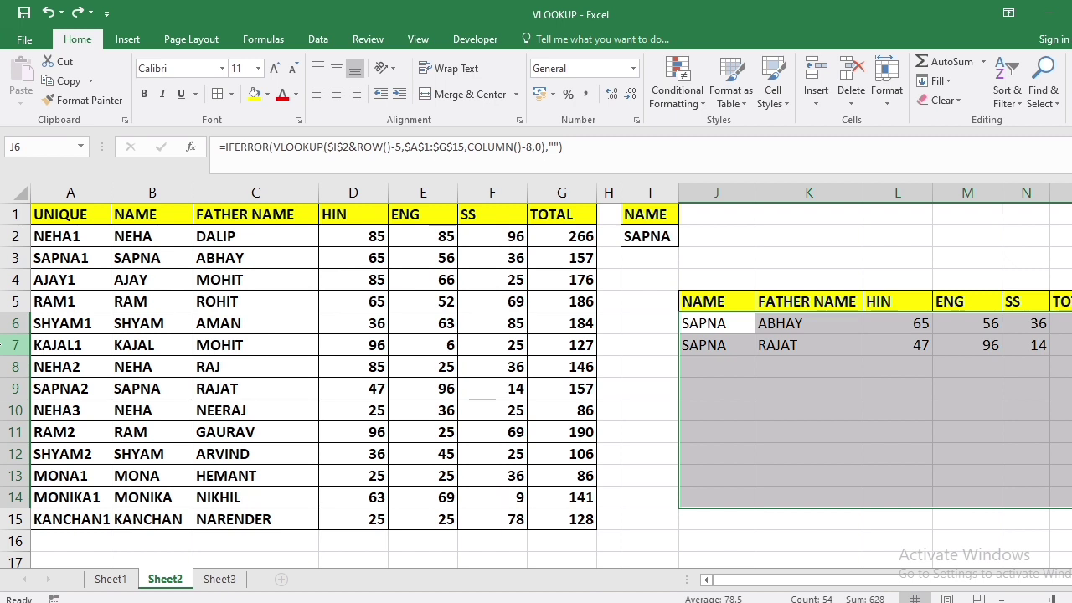
{"action": "left_click", "coordinate": [658, 84]}
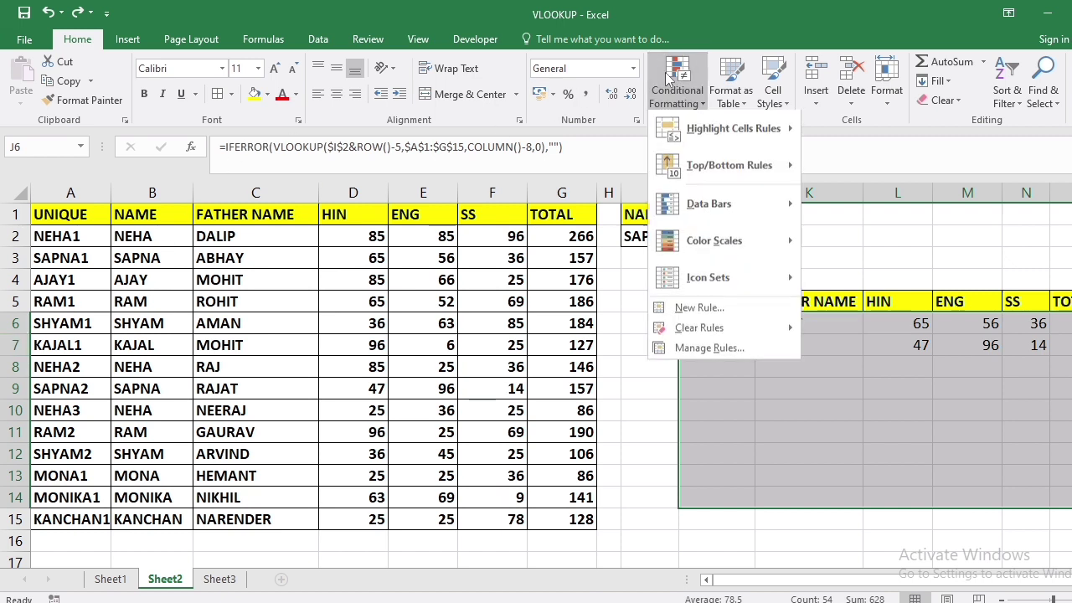
{"action": "left_click", "coordinate": [699, 308]}
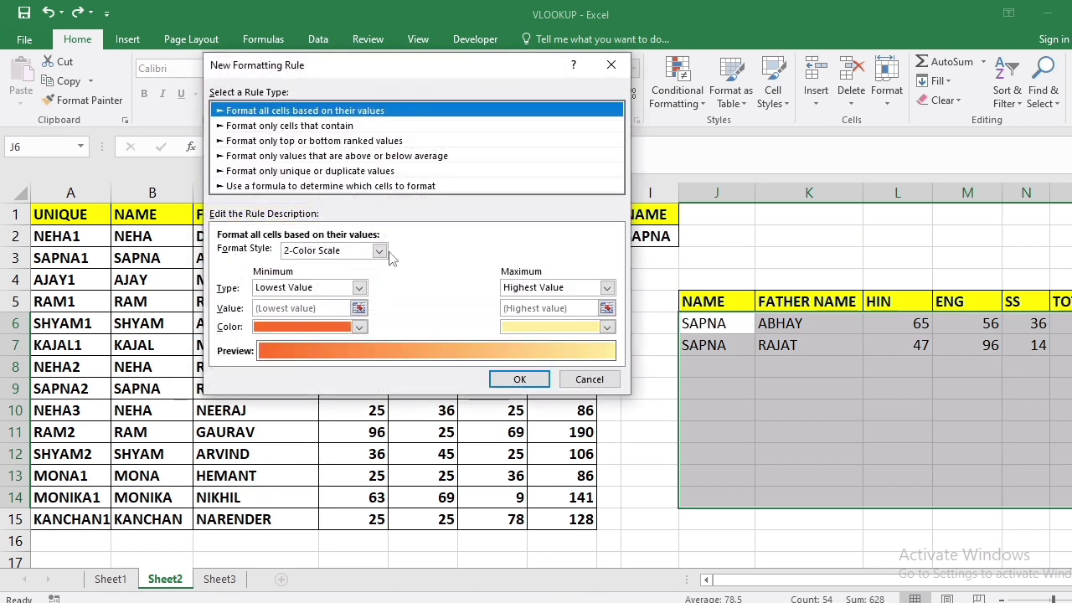
{"action": "left_click", "coordinate": [299, 127]}
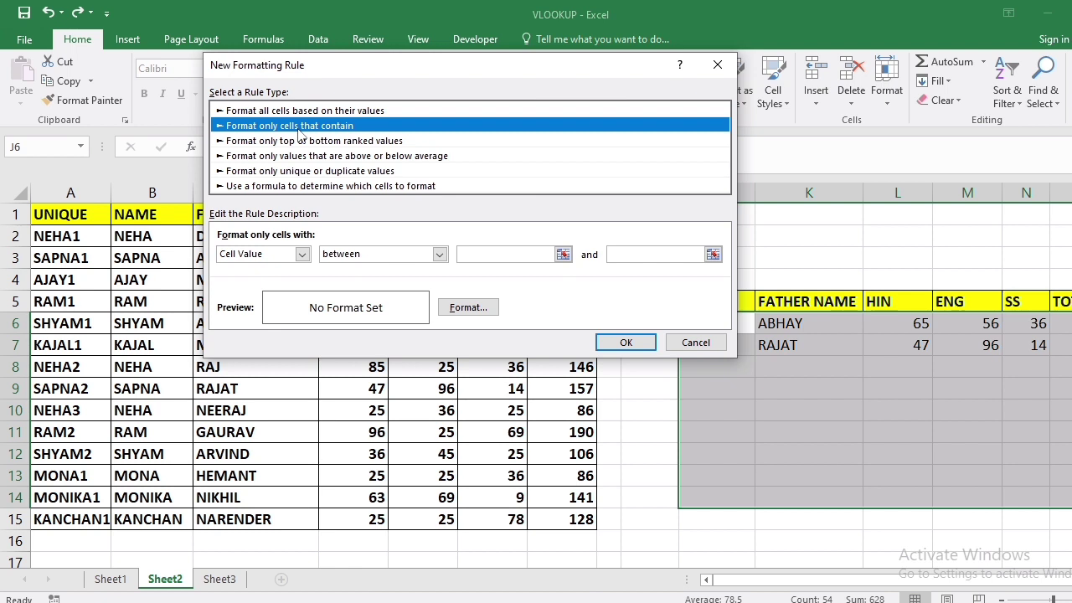
{"action": "left_click", "coordinate": [303, 254]}
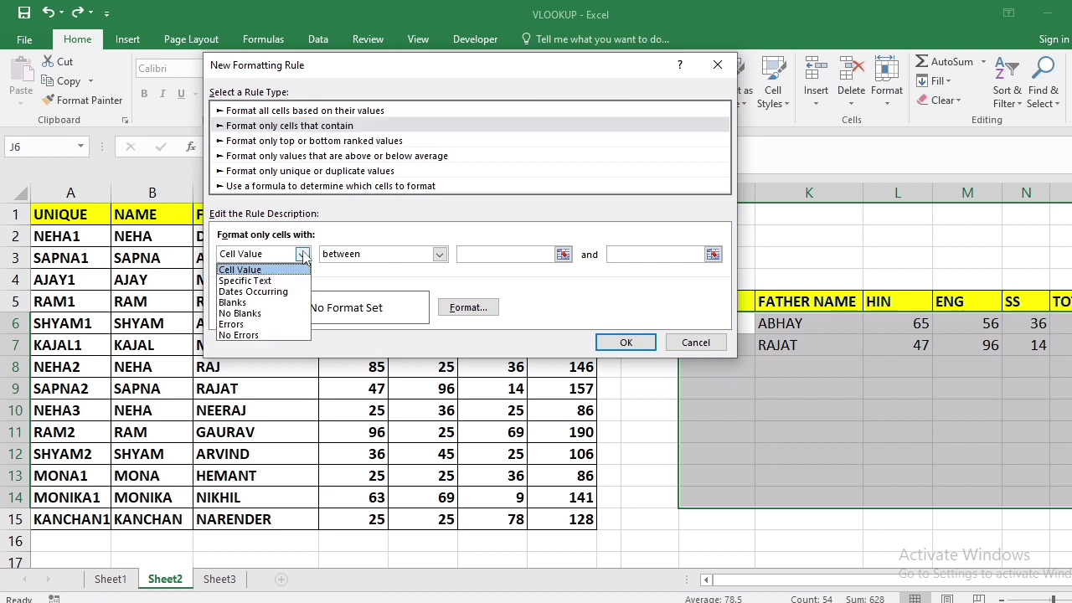
{"action": "left_click", "coordinate": [251, 313]}
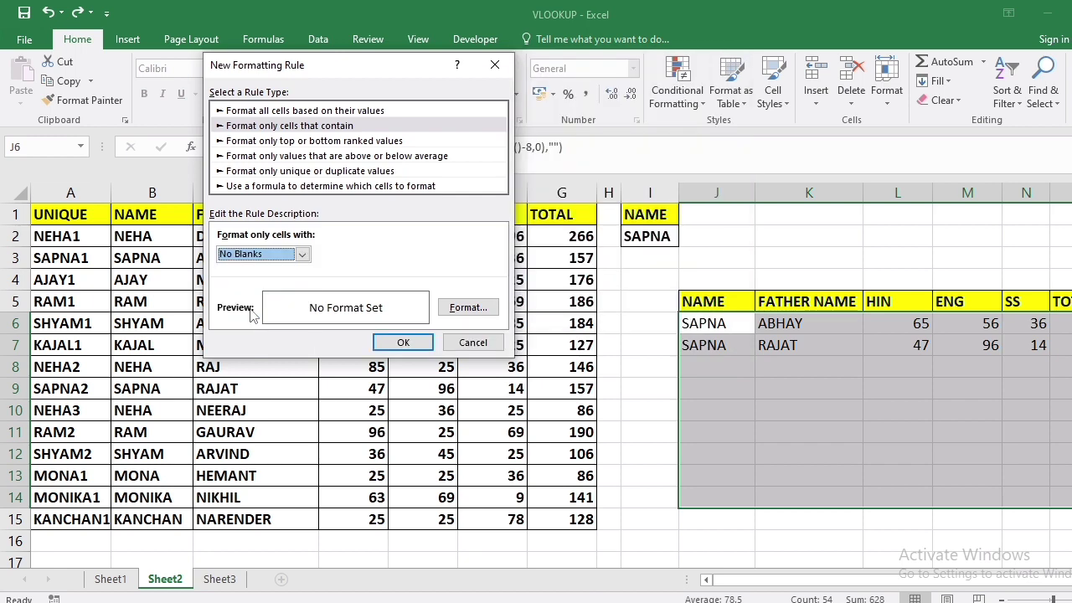
Give the No Blanks rule a green background fill and apply it to the result cells
{"action": "left_click", "coordinate": [465, 307]}
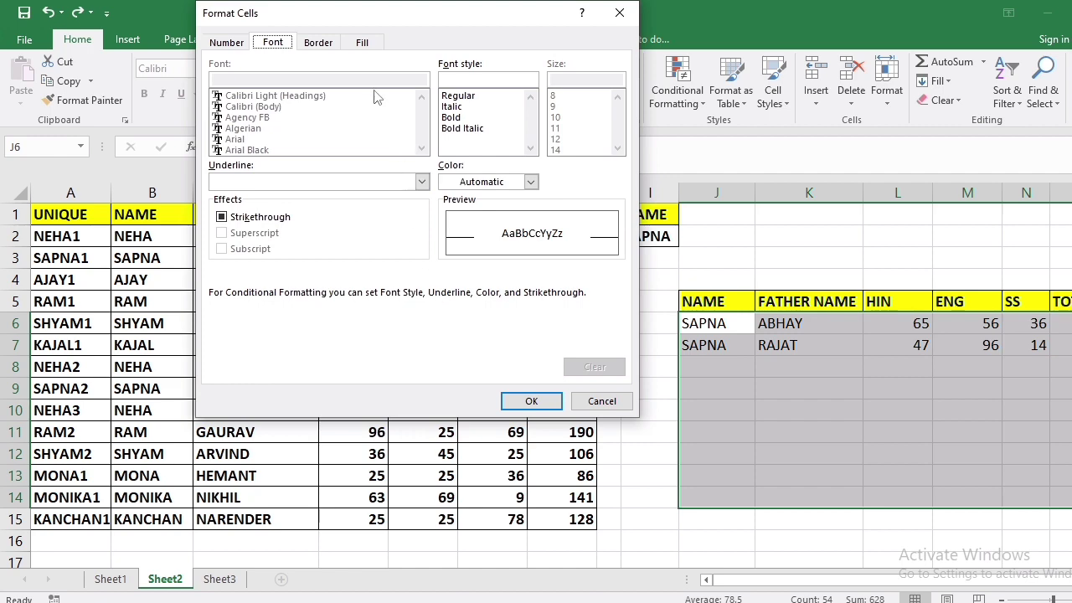
{"action": "left_click", "coordinate": [363, 42]}
{"action": "left_click", "coordinate": [360, 102]}
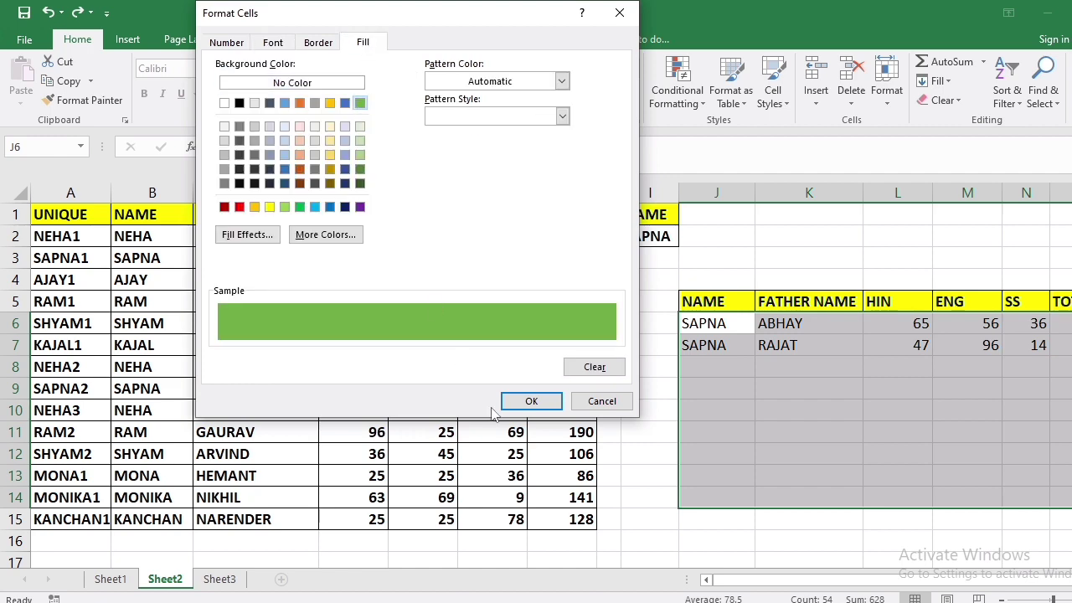
{"action": "left_click", "coordinate": [535, 403]}
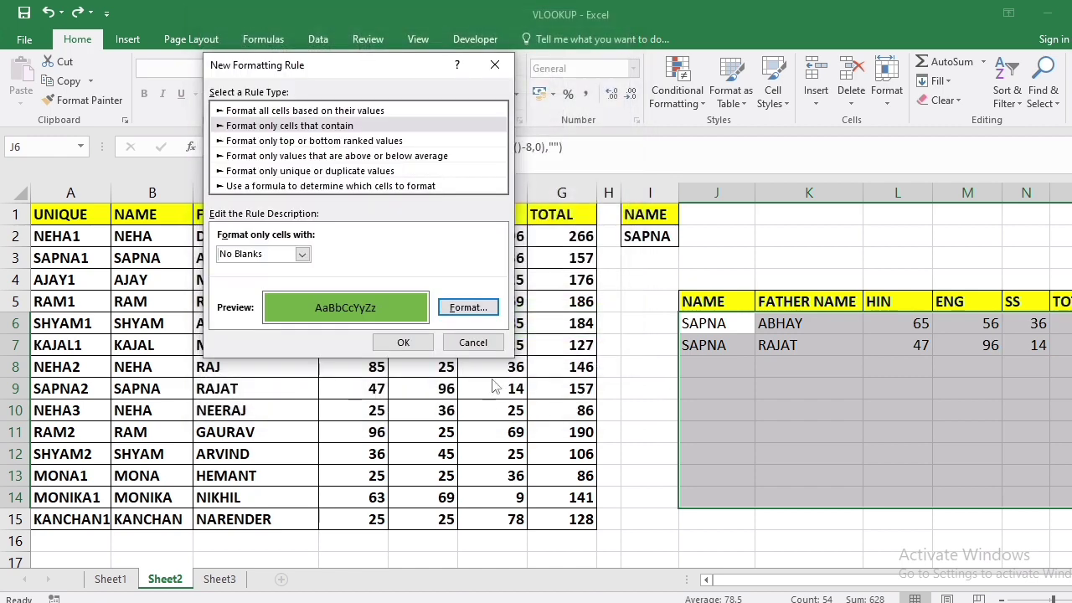
{"action": "left_click", "coordinate": [405, 340]}
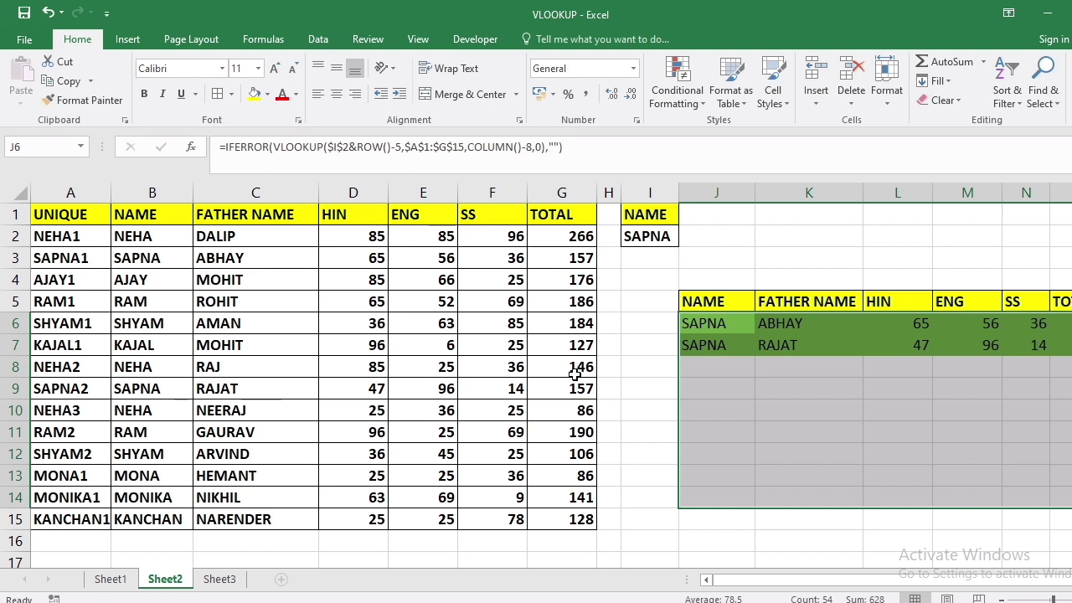
Review the formatted result rows and set the lookup name in I2 to the one listed in B2
{"action": "left_click", "coordinate": [712, 376]}
{"action": "left_click_drag", "start_coordinate": [716, 322], "coordinate": [1057, 345]}
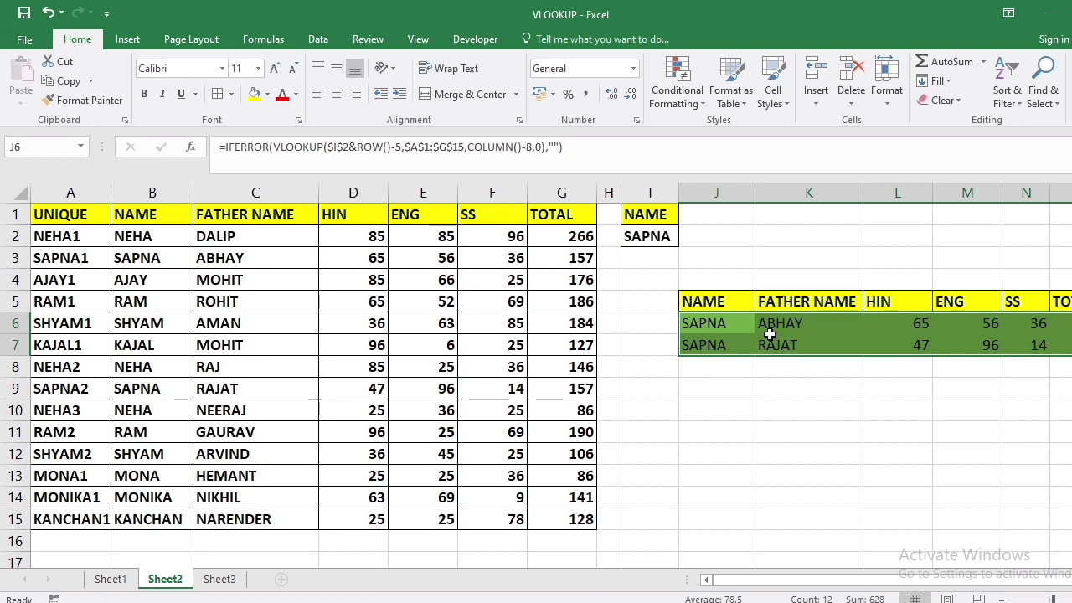
{"action": "left_click", "coordinate": [658, 237]}
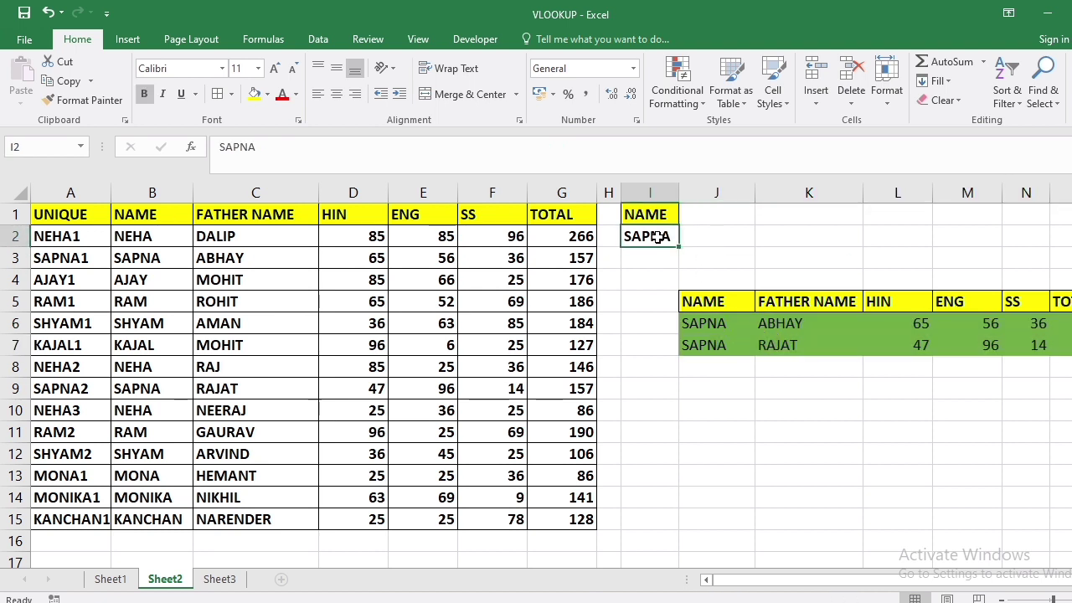
{"action": "type", "text": "NEHA"}
{"action": "key", "text": "Return"}
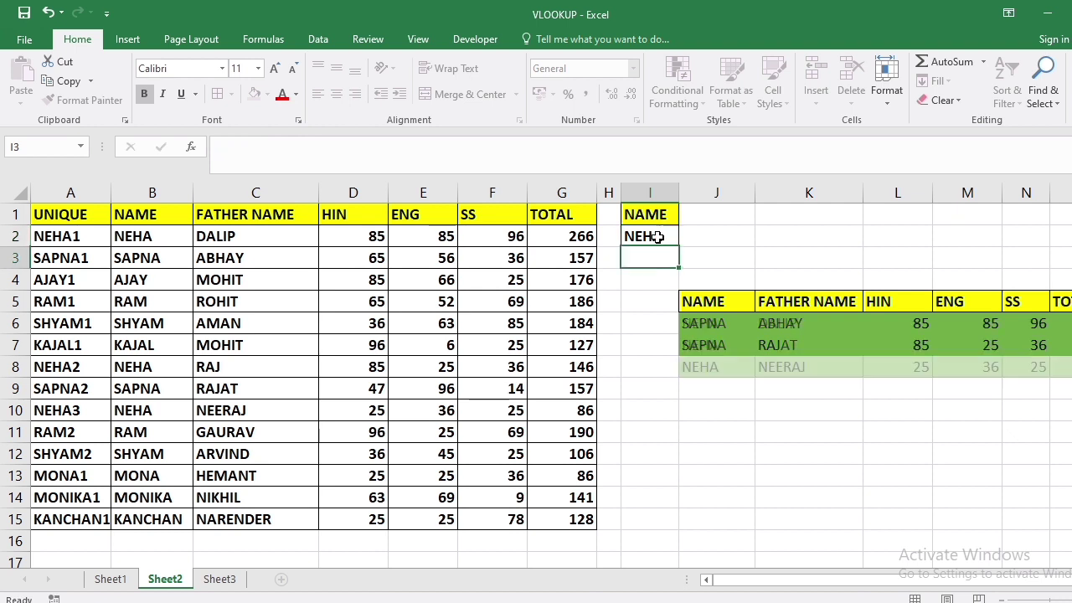
Edit the No Blanks conditional formatting rule on the result cells to use a white font color
{"action": "left_click", "coordinate": [711, 323]}
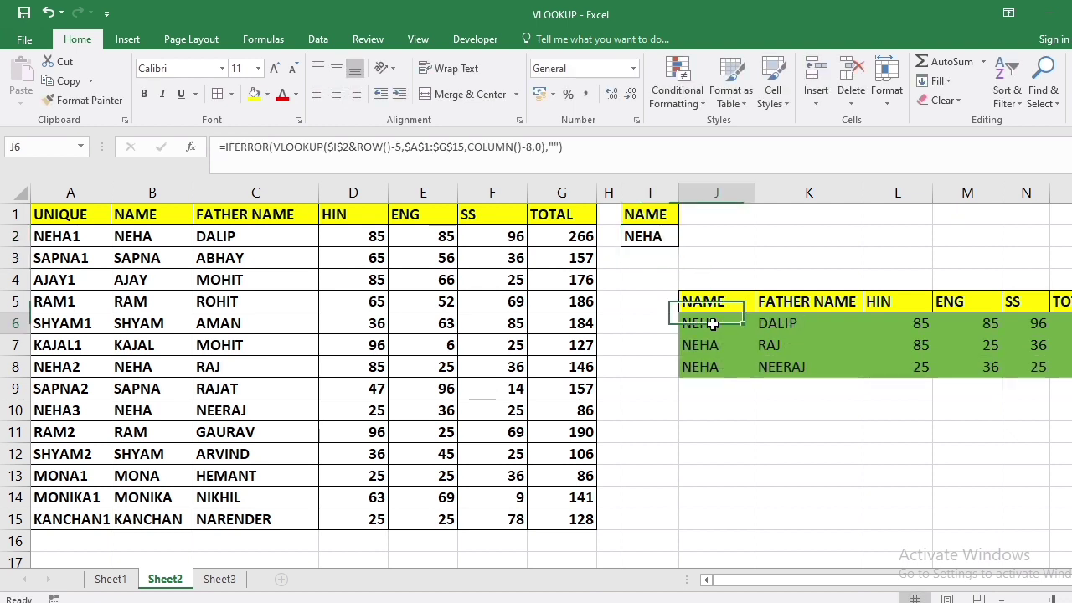
{"action": "left_click_drag", "start_coordinate": [711, 323], "coordinate": [1070, 369]}
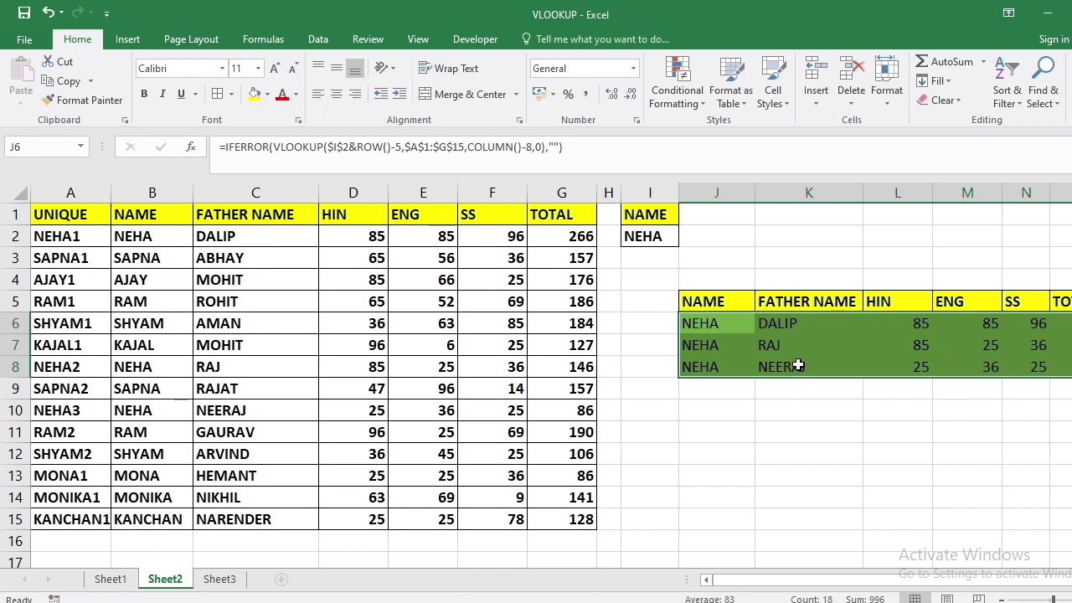
{"action": "left_click", "coordinate": [676, 78]}
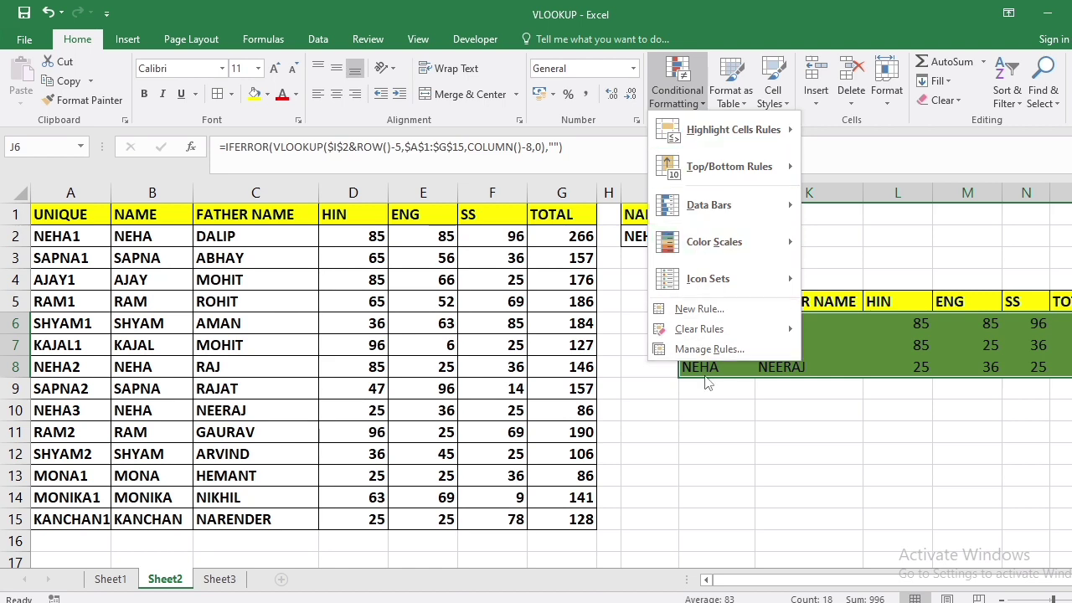
{"action": "left_click", "coordinate": [709, 349]}
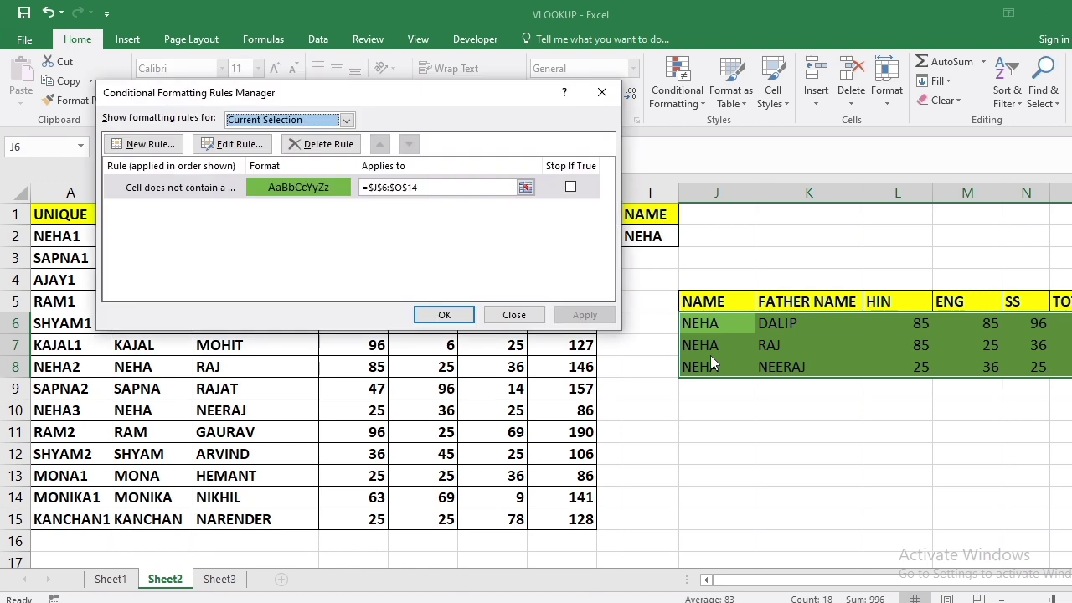
{"action": "left_click", "coordinate": [308, 191]}
{"action": "left_click", "coordinate": [236, 144]}
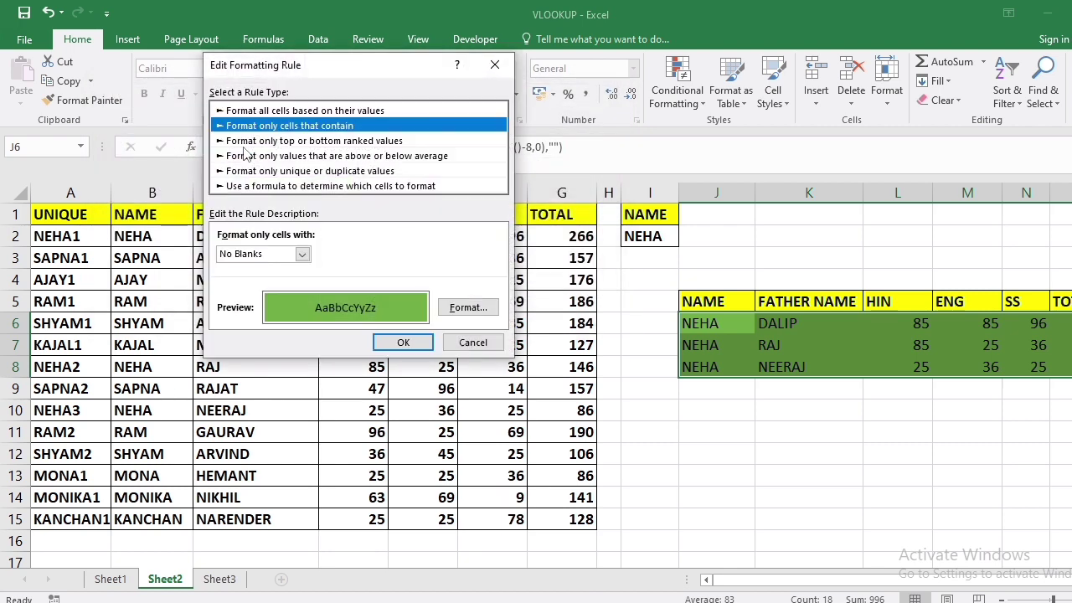
{"action": "left_click", "coordinate": [462, 308]}
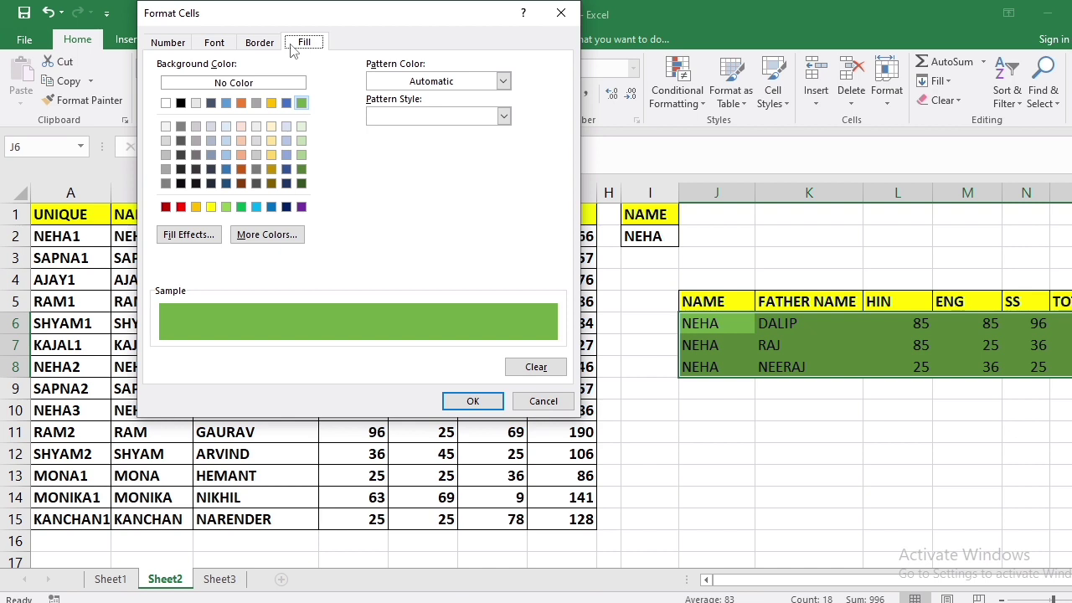
{"action": "left_click", "coordinate": [219, 46]}
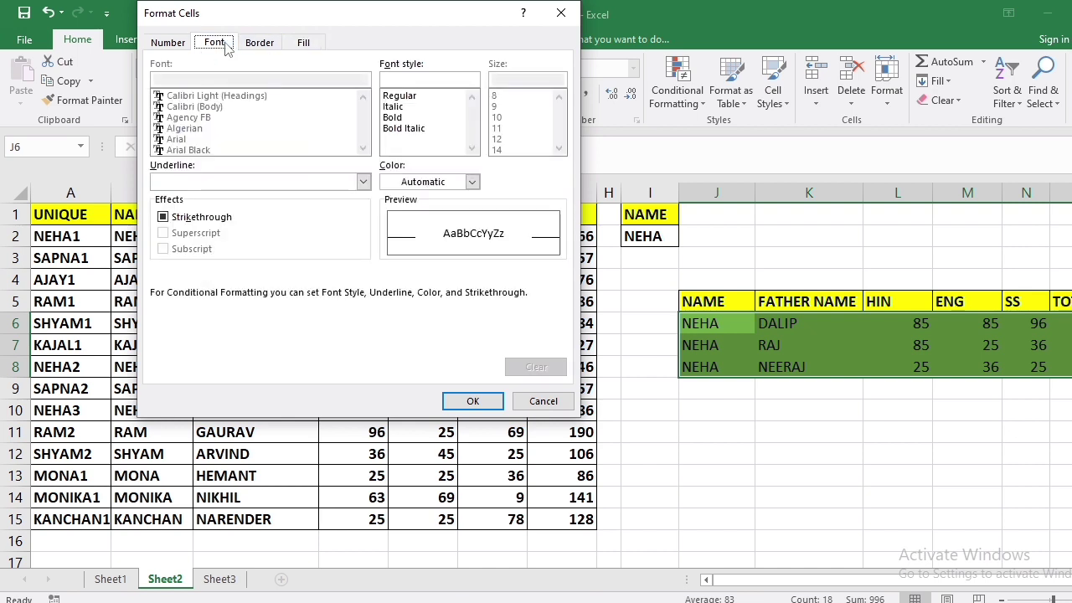
{"action": "left_click", "coordinate": [472, 182]}
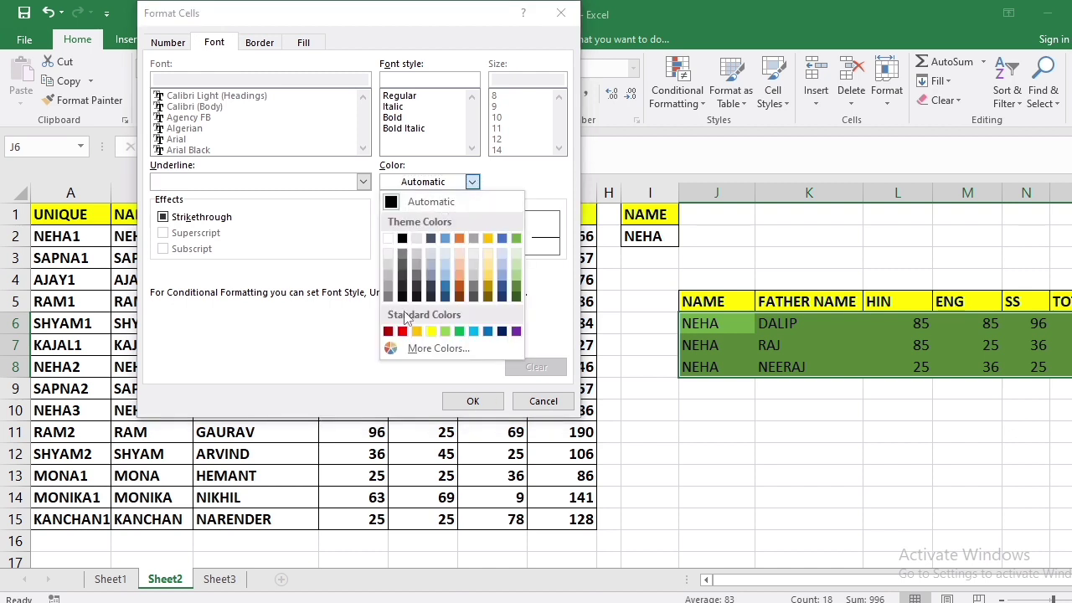
{"action": "left_click", "coordinate": [388, 239]}
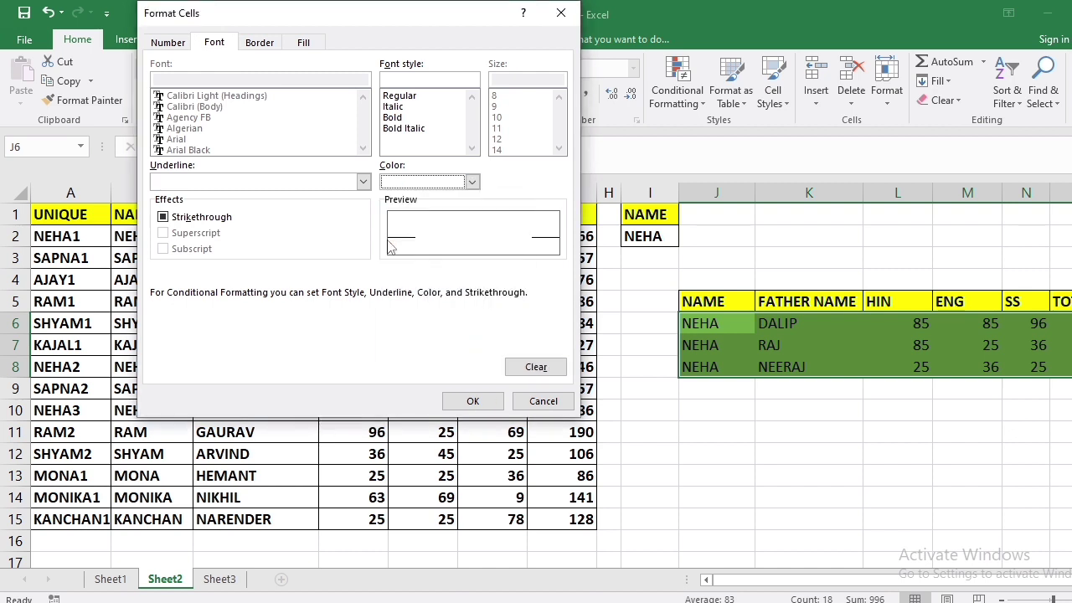
Add an outline border to the No Blanks rule's format and apply the updated rule to the result cells
{"action": "left_click", "coordinate": [260, 46]}
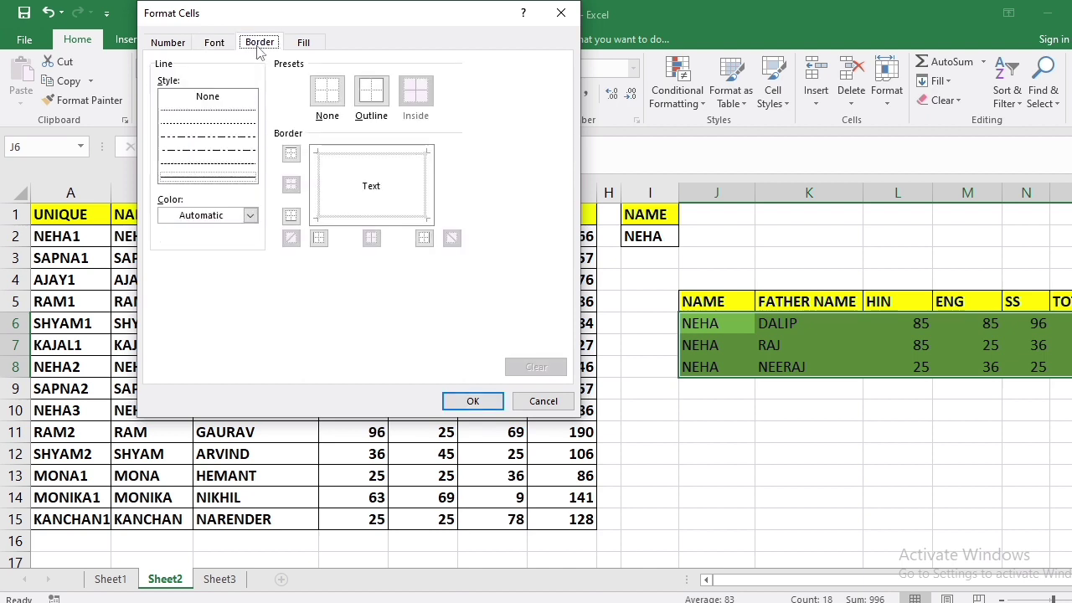
{"action": "left_click", "coordinate": [291, 218]}
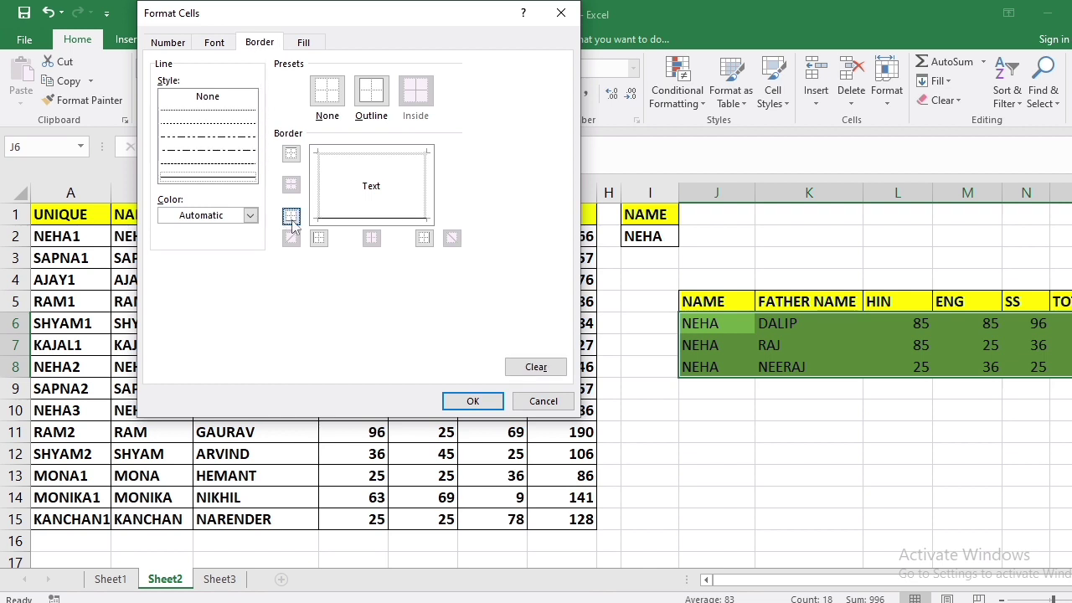
{"action": "left_click", "coordinate": [370, 98]}
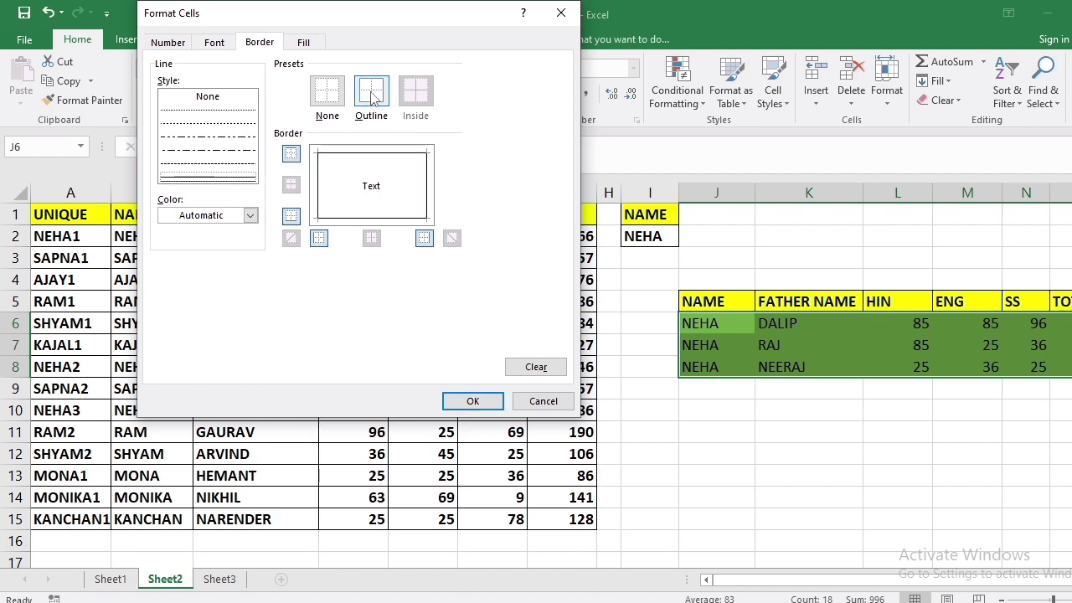
{"action": "left_click", "coordinate": [462, 400]}
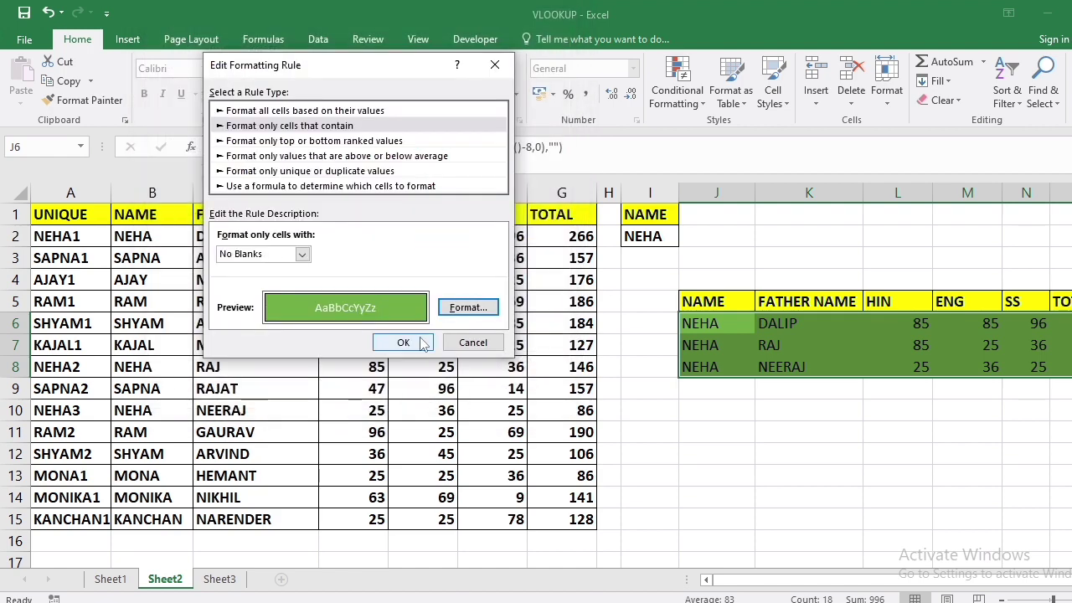
{"action": "left_click", "coordinate": [421, 341]}
{"action": "left_click", "coordinate": [610, 320]}
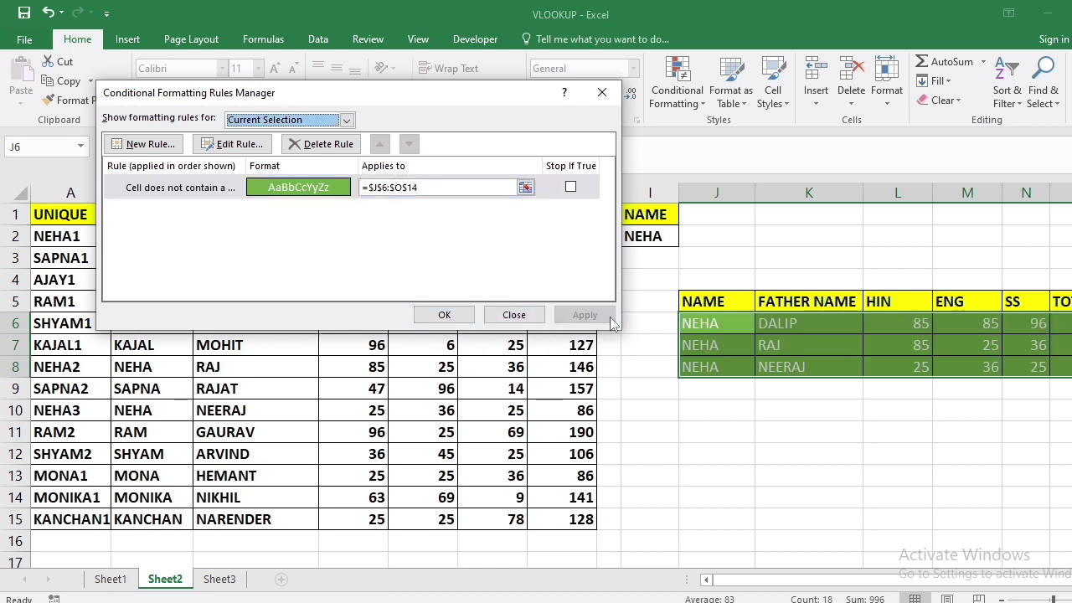
{"action": "left_click", "coordinate": [444, 315]}
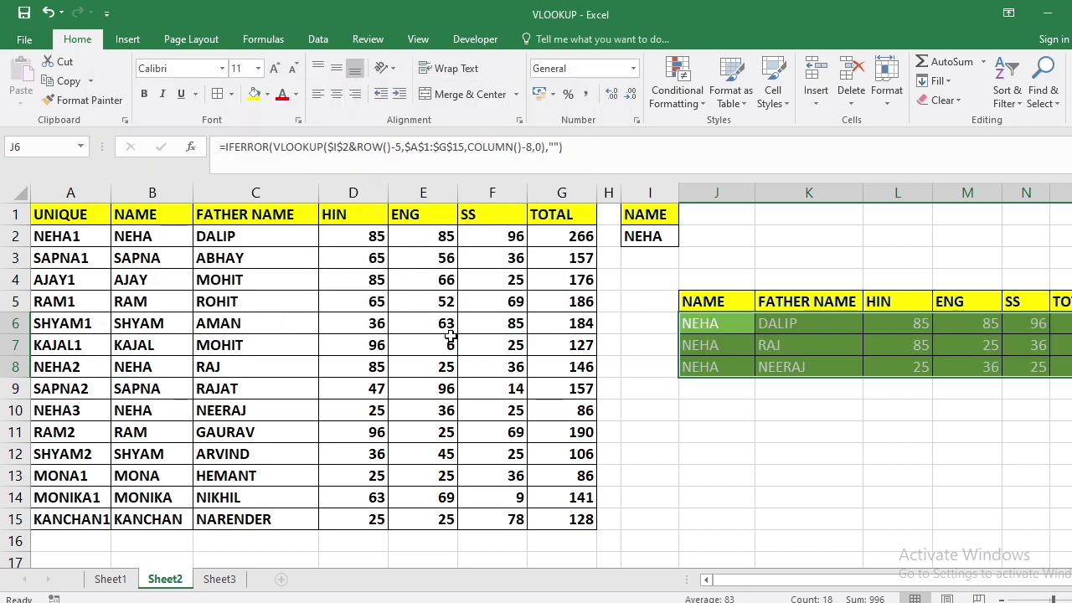
Set the lookup name in I2 to the one listed in B4
{"action": "left_click", "coordinate": [720, 460]}
{"action": "left_click", "coordinate": [668, 239]}
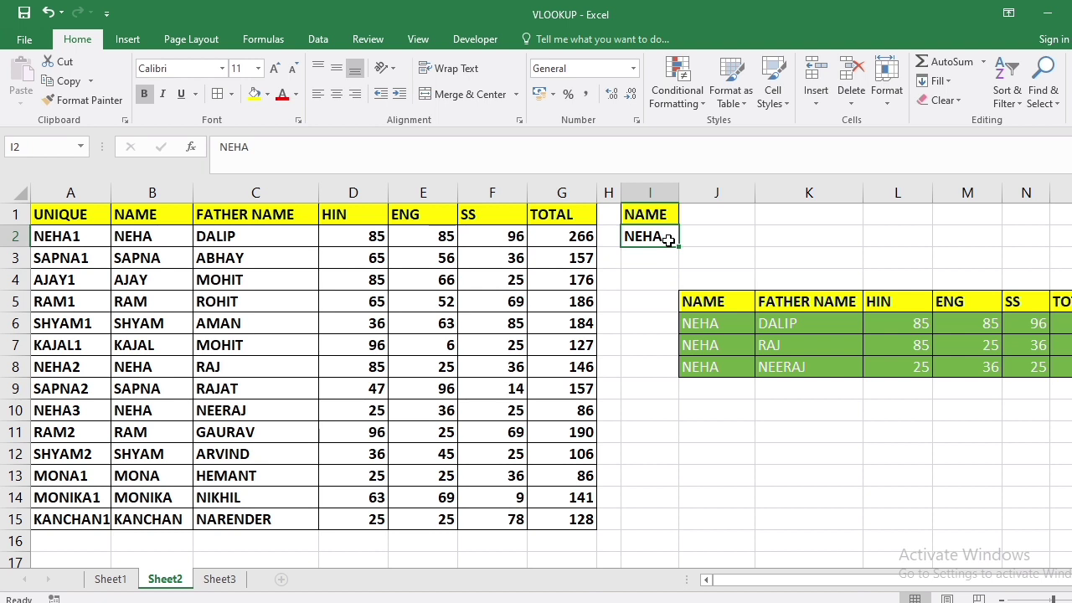
{"action": "type", "text": "AJAY"}
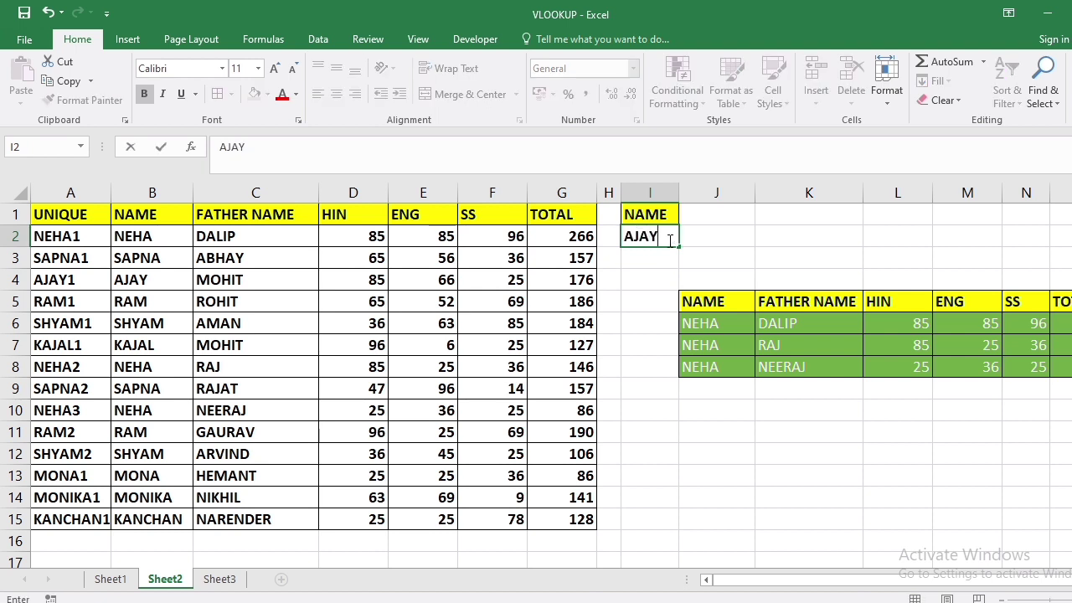
{"action": "key", "text": "Return"}
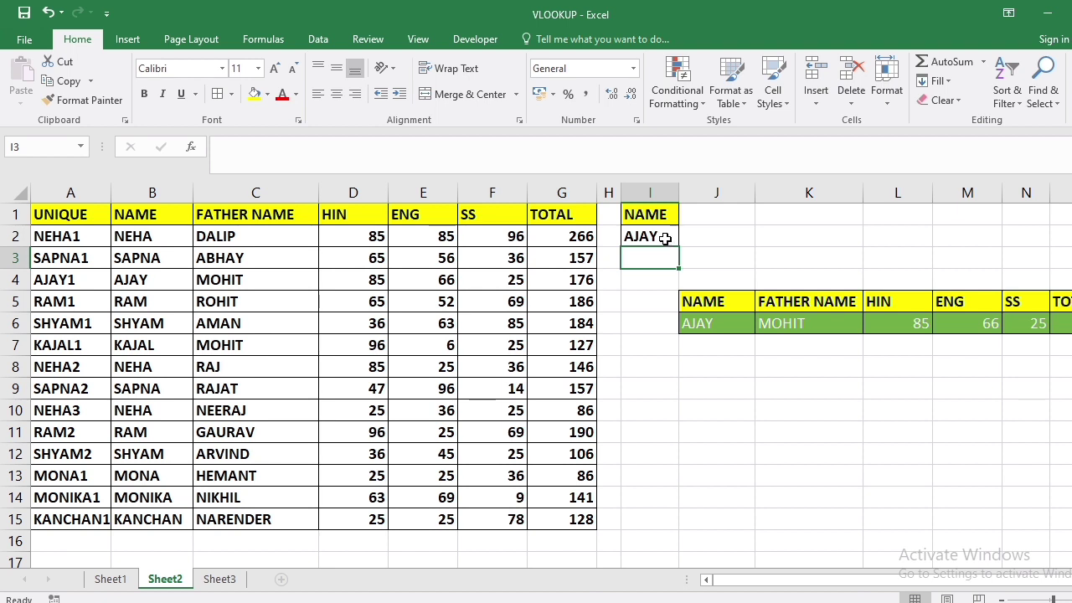
Clear all contents and formatting from A1:M18 on Sheet3
{"action": "left_click_drag", "start_coordinate": [76, 214], "coordinate": [488, 423]}
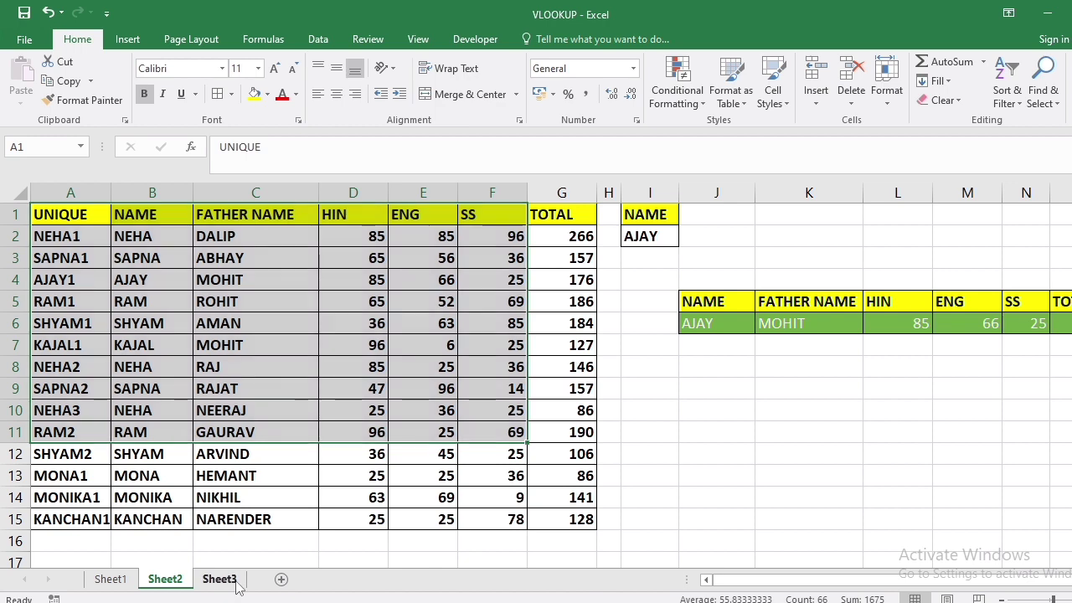
{"action": "left_click", "coordinate": [220, 578]}
{"action": "left_click", "coordinate": [64, 210]}
{"action": "left_click_drag", "start_coordinate": [67, 213], "coordinate": [694, 491]}
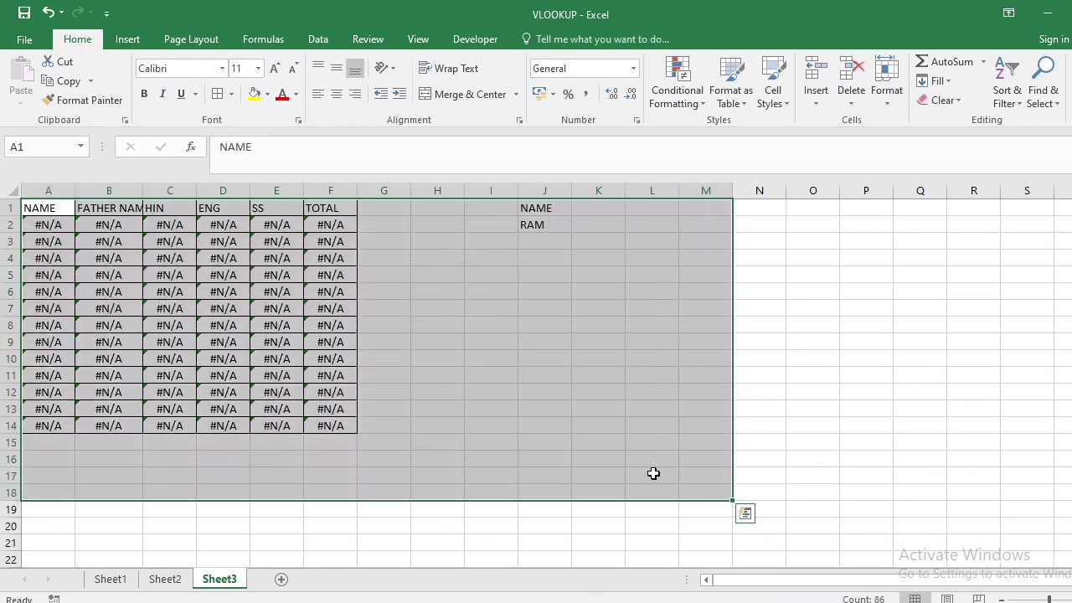
{"action": "left_click", "coordinate": [943, 100]}
{"action": "left_click", "coordinate": [947, 124]}
{"action": "left_click", "coordinate": [866, 274]}
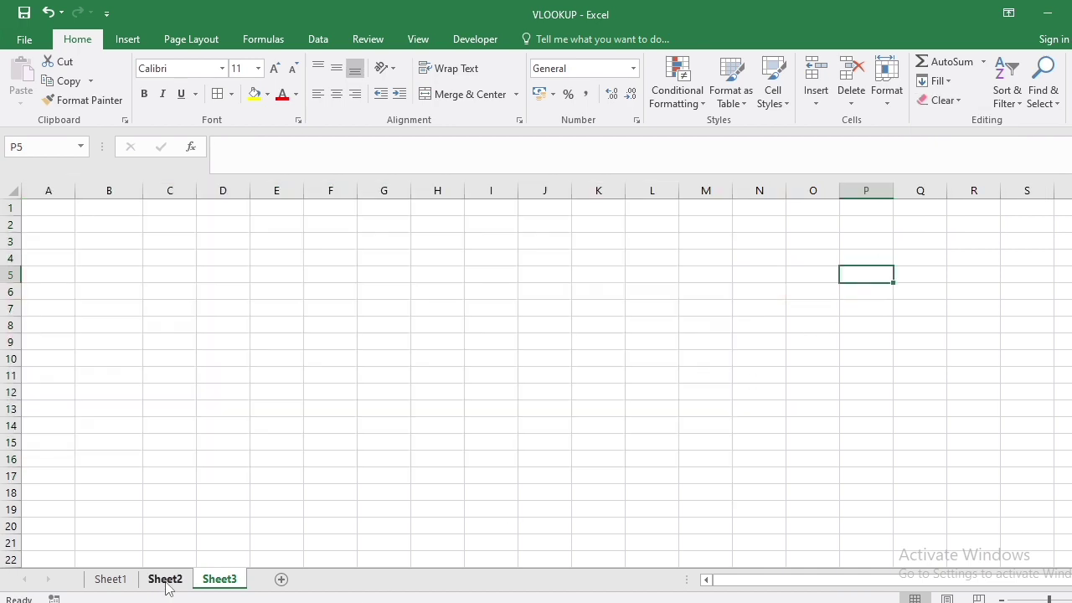
Return to Sheet2 and review the IFERROR VLOOKUP formula in result cell J6
{"action": "left_click", "coordinate": [168, 581]}
{"action": "left_click", "coordinate": [215, 581]}
{"action": "left_click", "coordinate": [165, 578]}
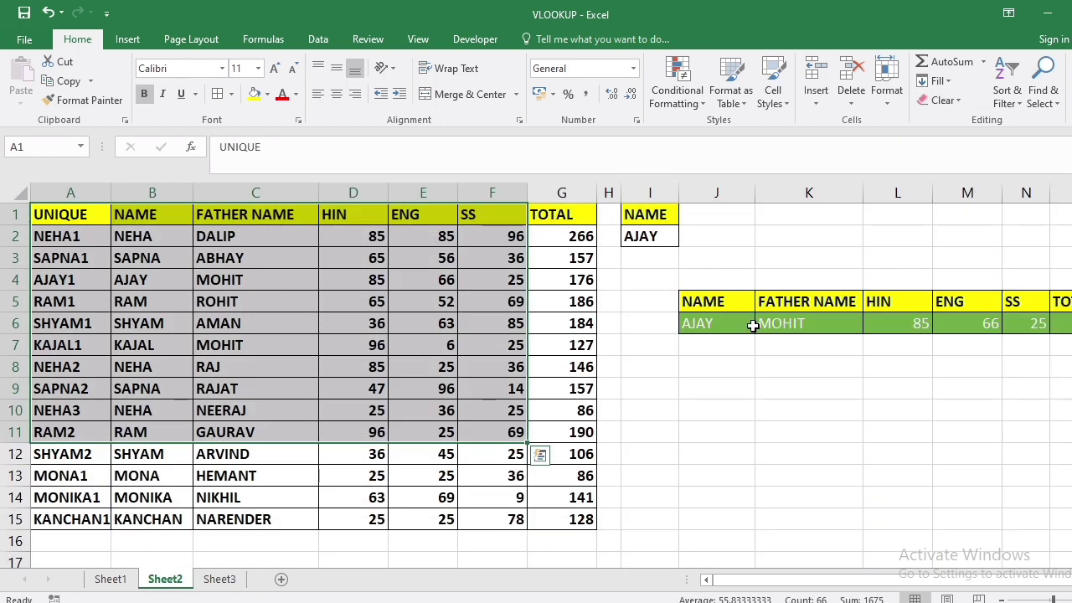
{"action": "left_click", "coordinate": [742, 325]}
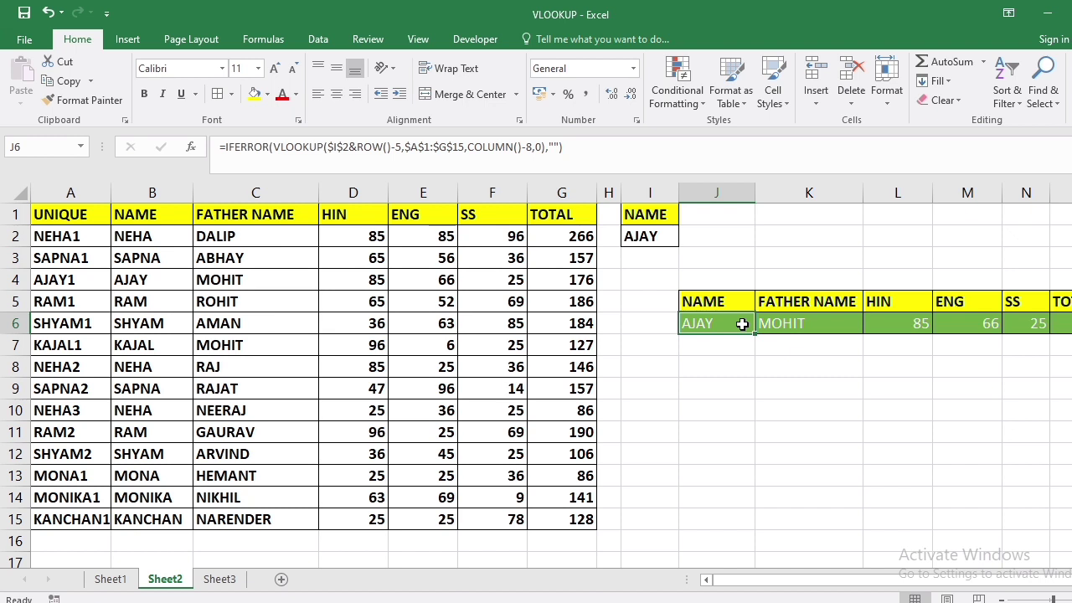
{"action": "left_click", "coordinate": [762, 430]}
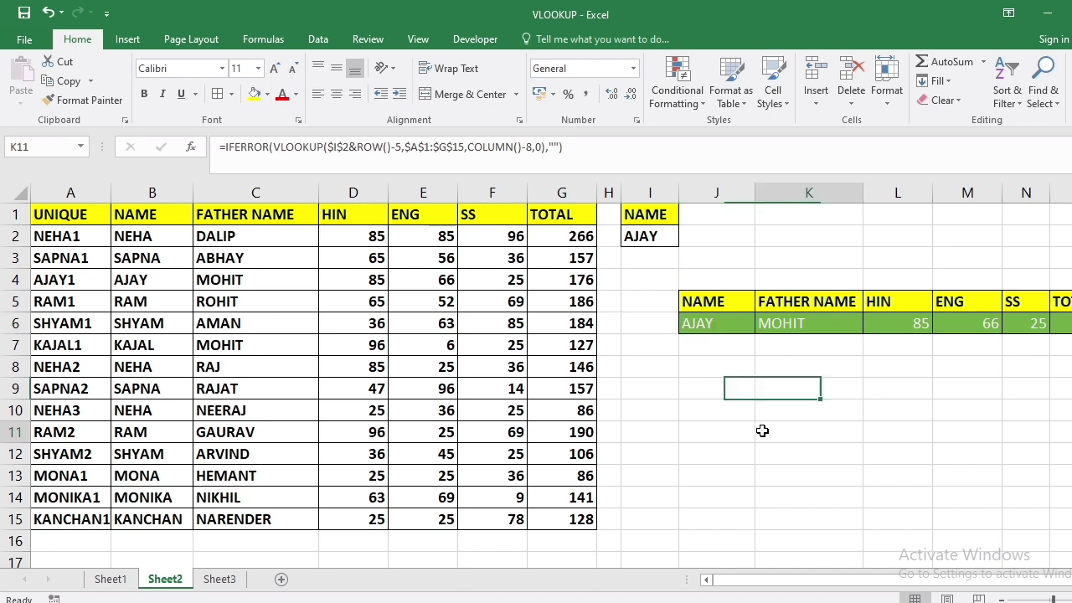